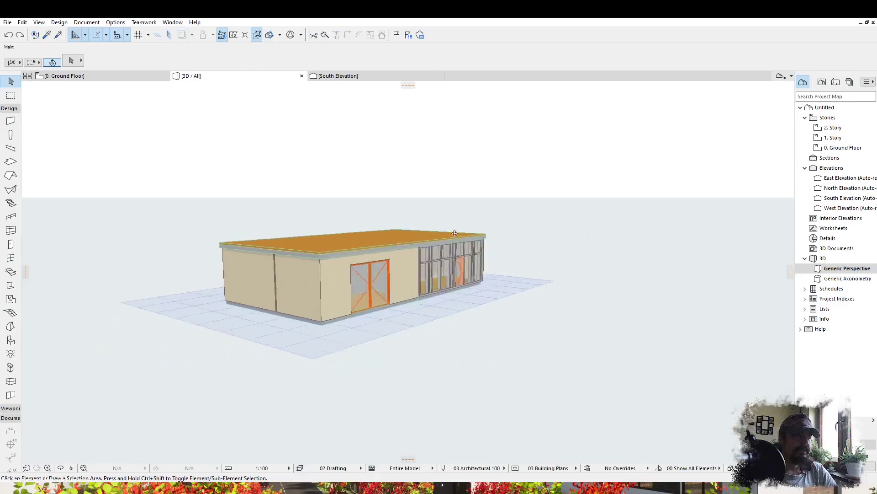
- Examine the building in 3D from several sides, focusing on the brick interior wall that cuts through the exterior wall
scroll(337, 249, "up", 3)
left_click_drag(445, 231, 585, 276)
left_click_drag(430, 287, 411, 297)
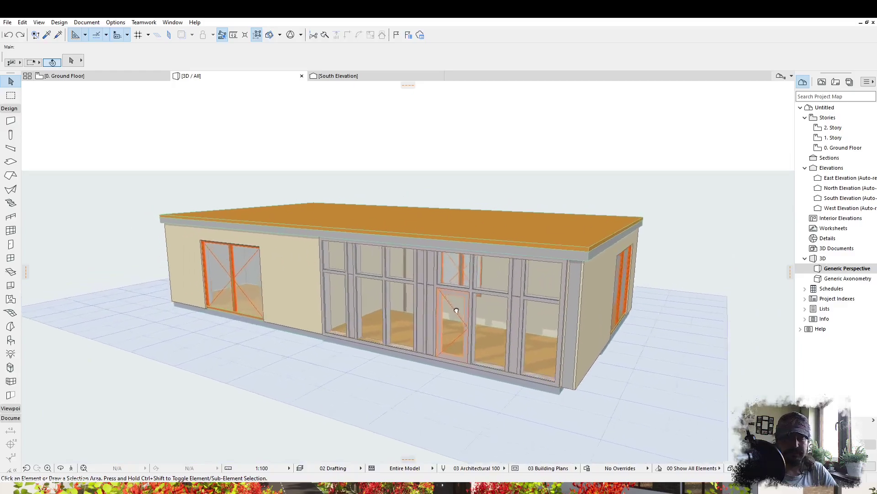
left_click_drag(219, 273, 418, 310)
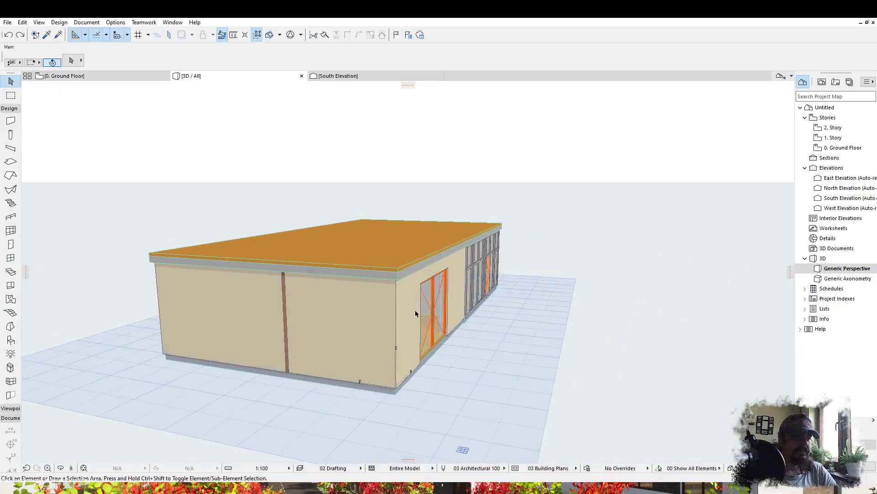
scroll(274, 311, "up", 3)
left_click_drag(268, 314, 395, 267)
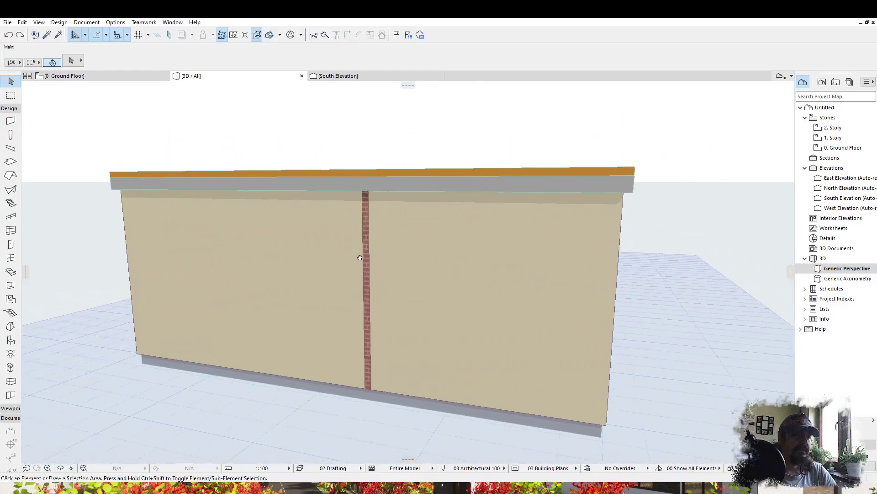
left_click_drag(509, 272, 440, 303)
- Open the ground floor plan and examine the junction of the horizontal brick partition with the exterior wall
key("F2")
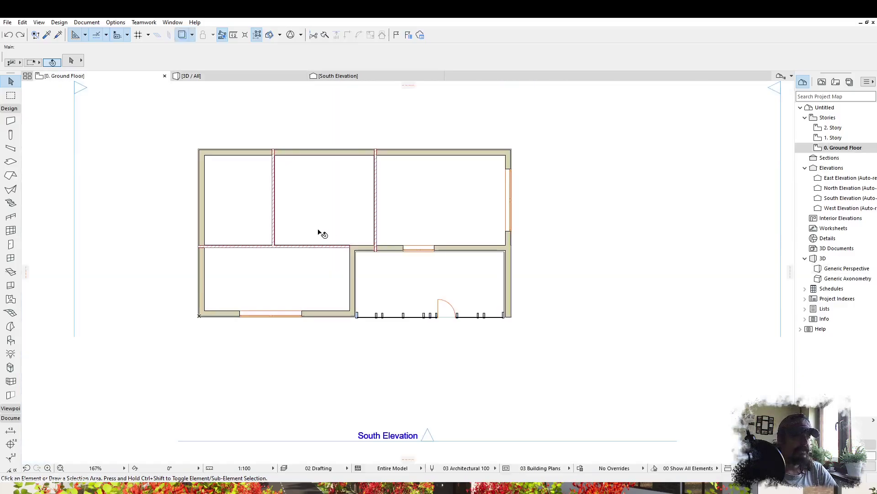
scroll(210, 247, "up", 5)
left_click(208, 252)
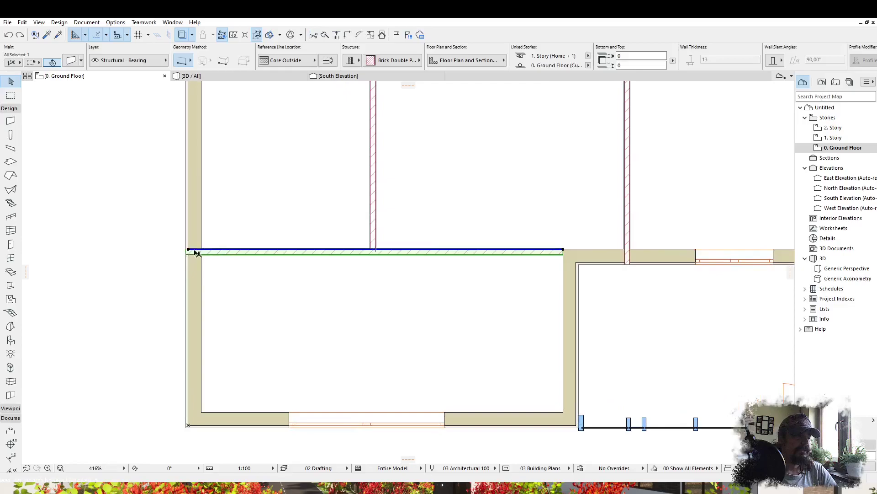
scroll(186, 251, "up", 10)
left_click(229, 297)
key("Escape")
scroll(247, 226, "down", 11)
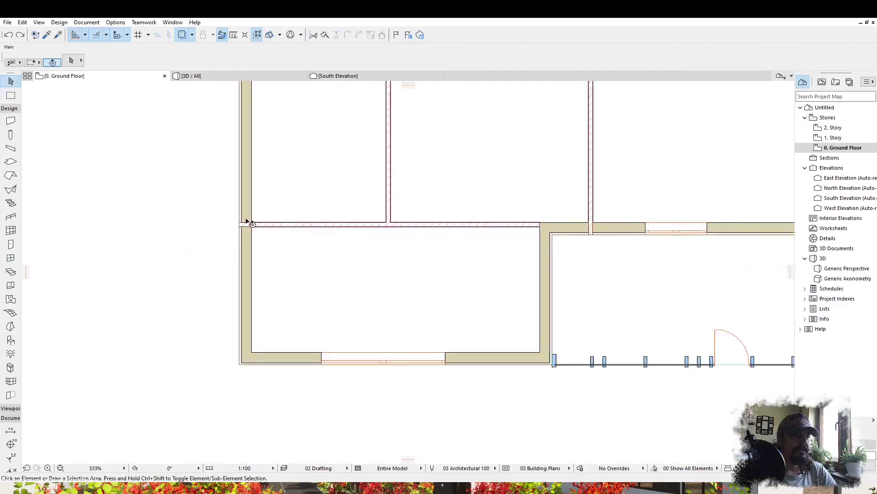
scroll(275, 269, "up", 2)
scroll(365, 272, "down", 3)
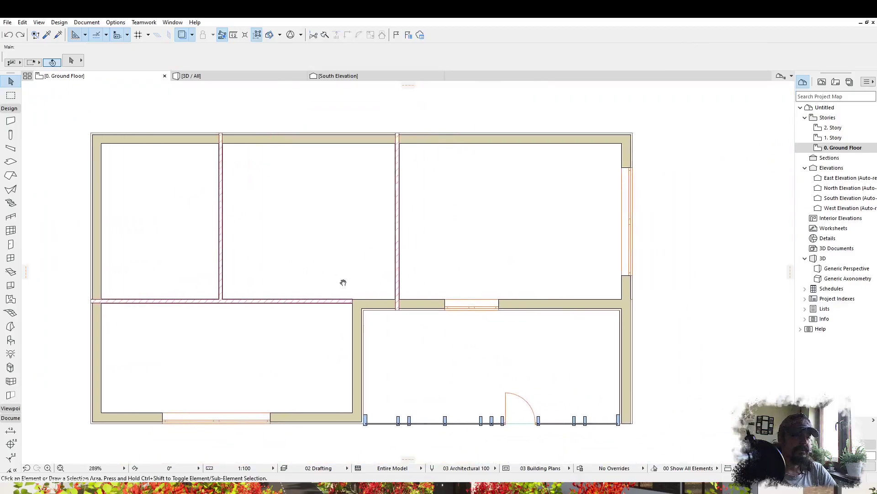
- Open the Generic Wall/Shell composite of the wall behind the glazed room and review the building materials offered for its external cladding skin
left_click(514, 302)
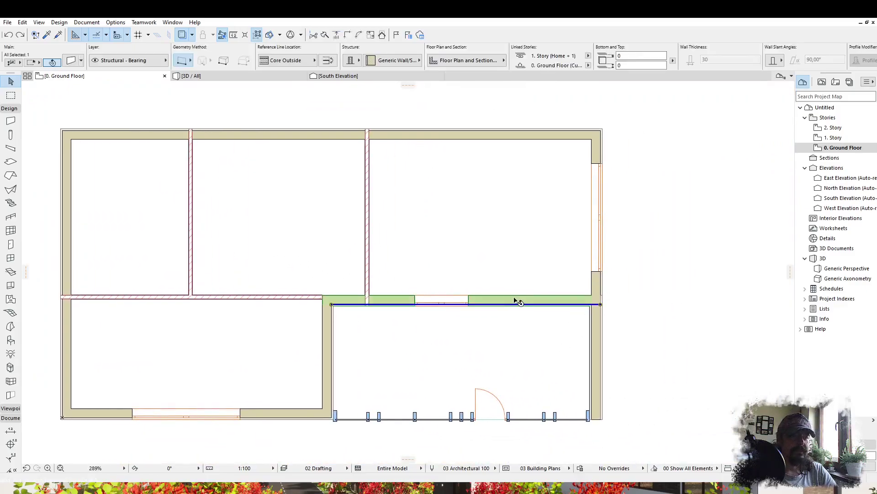
right_click(514, 301)
left_click(555, 202)
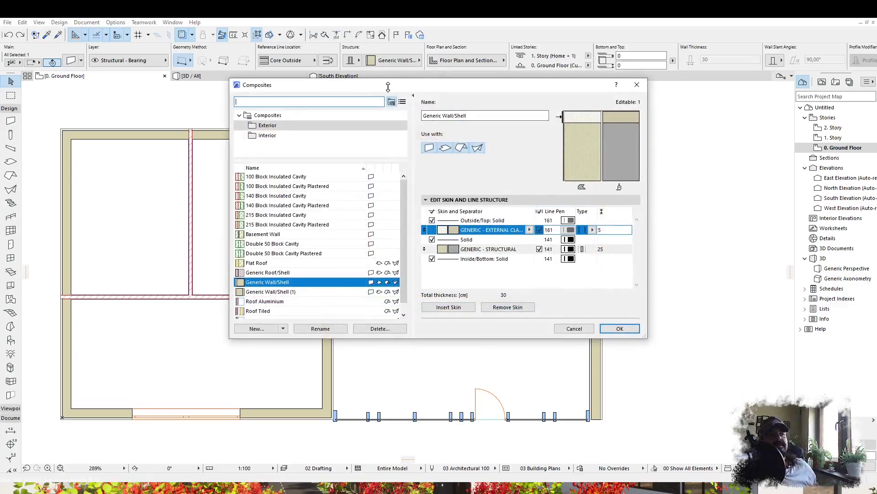
left_click_drag(391, 87, 368, 90)
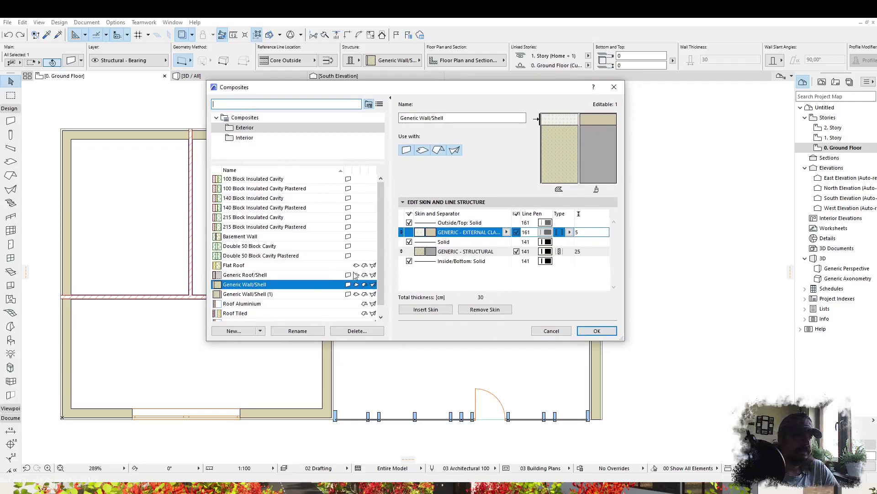
left_click(507, 232)
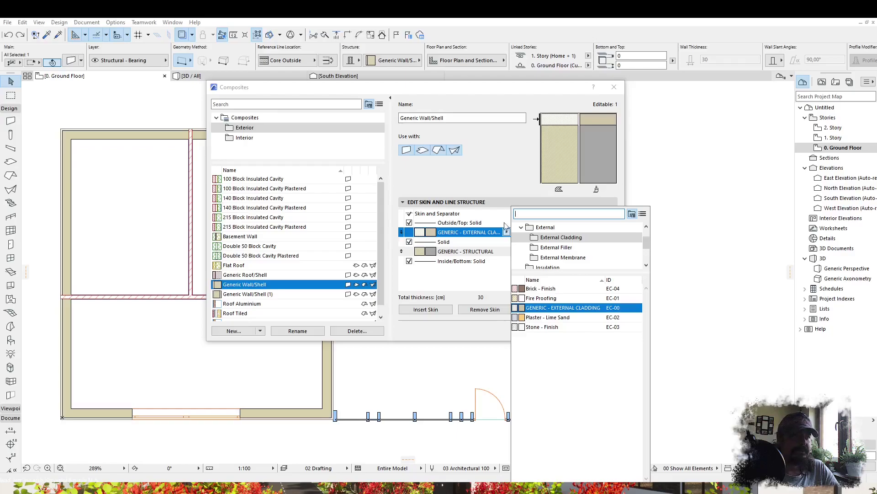
left_click(507, 233)
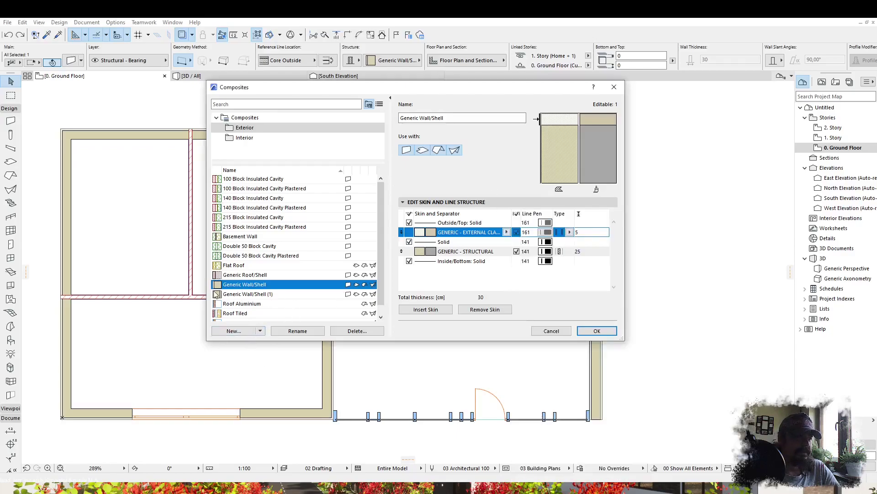
left_click(507, 232)
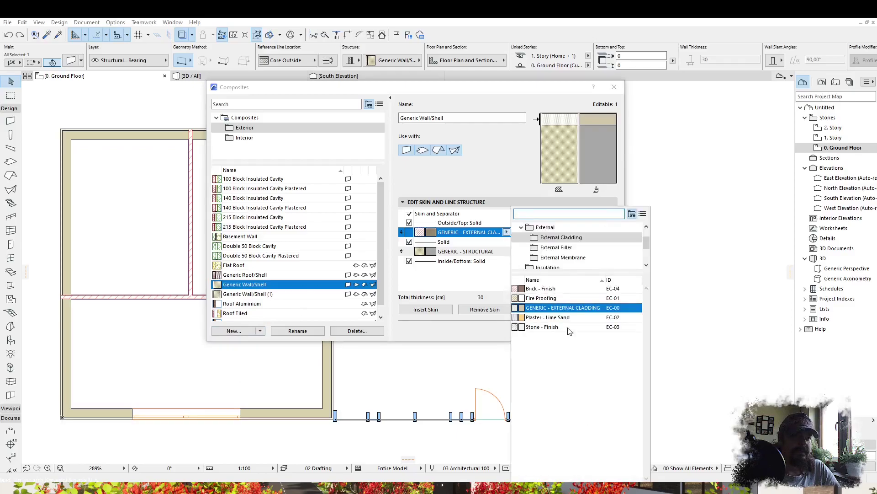
left_click(470, 280)
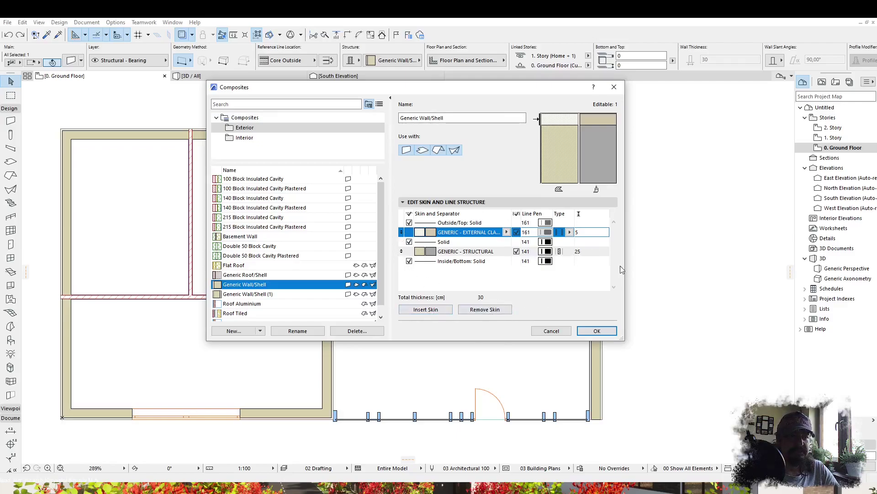
left_click(506, 233)
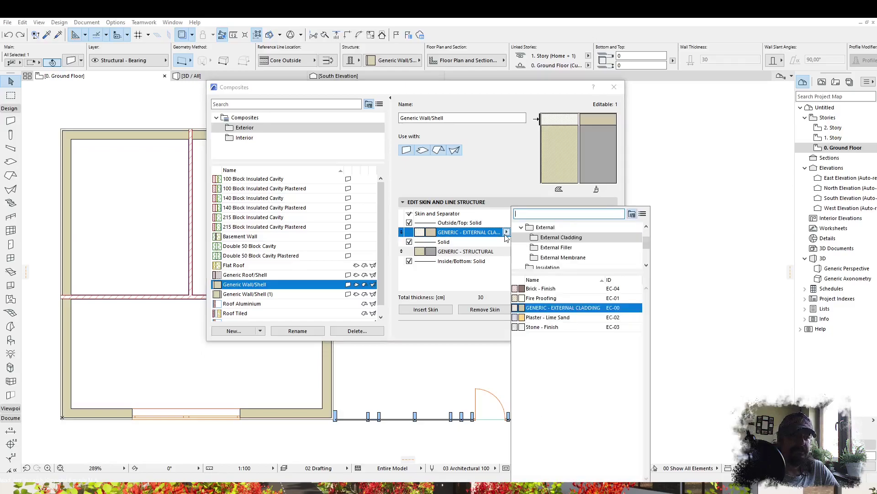
left_click(496, 262)
- Change the structural skin of the Generic Wall/Shell composite to Concrete - Structural and apply it to the plan
left_click(501, 254)
left_click(507, 252)
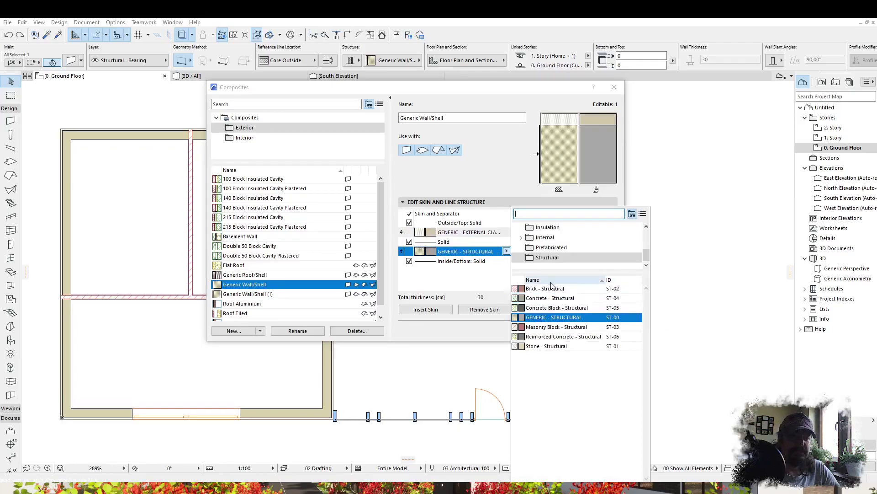
left_click(548, 315)
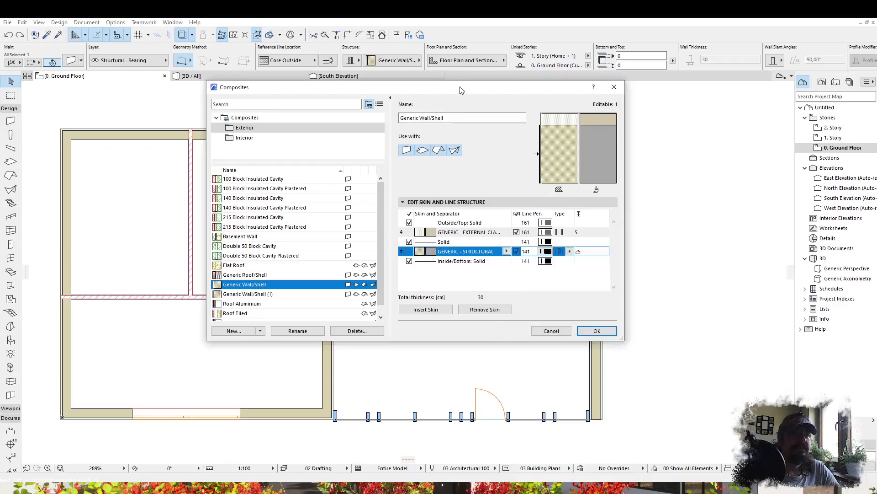
left_click_drag(462, 90, 431, 38)
left_click(474, 187)
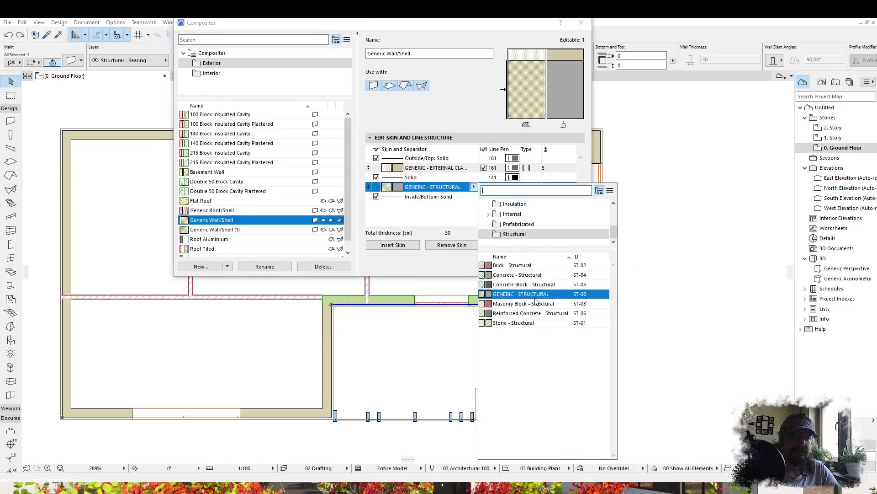
left_click(530, 275)
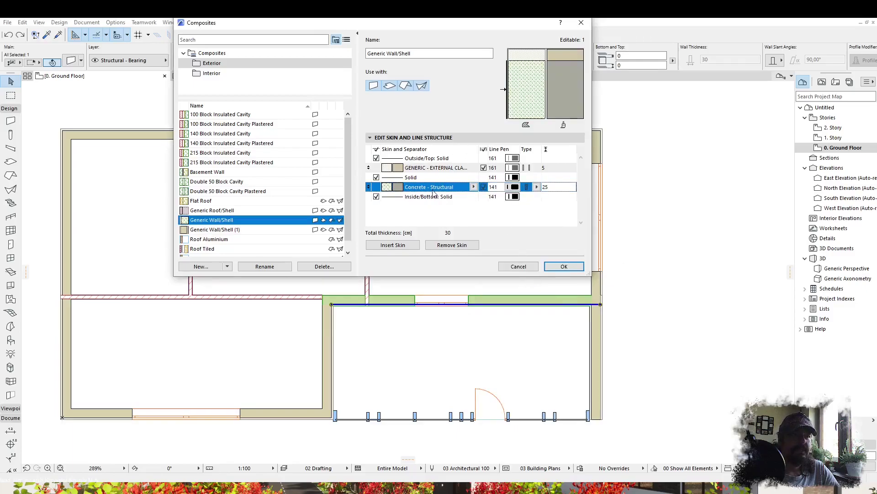
left_click(558, 269)
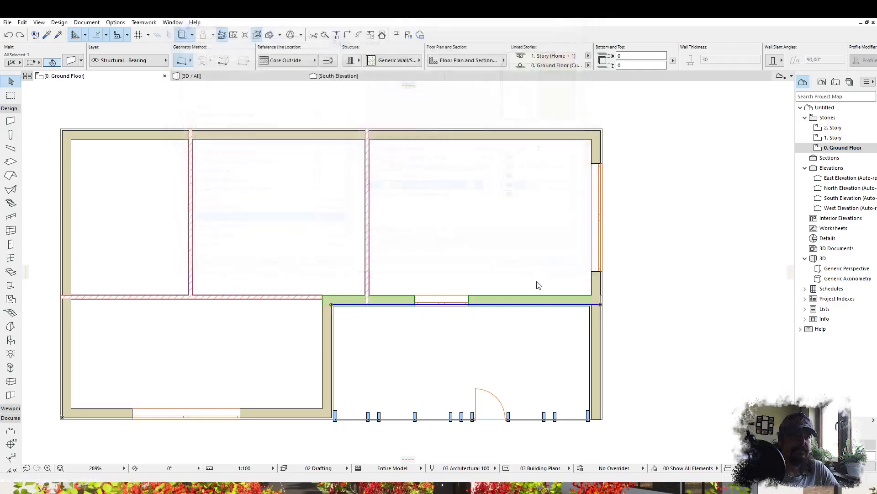
middle_click_drag(486, 239, 491, 239)
left_click(676, 221)
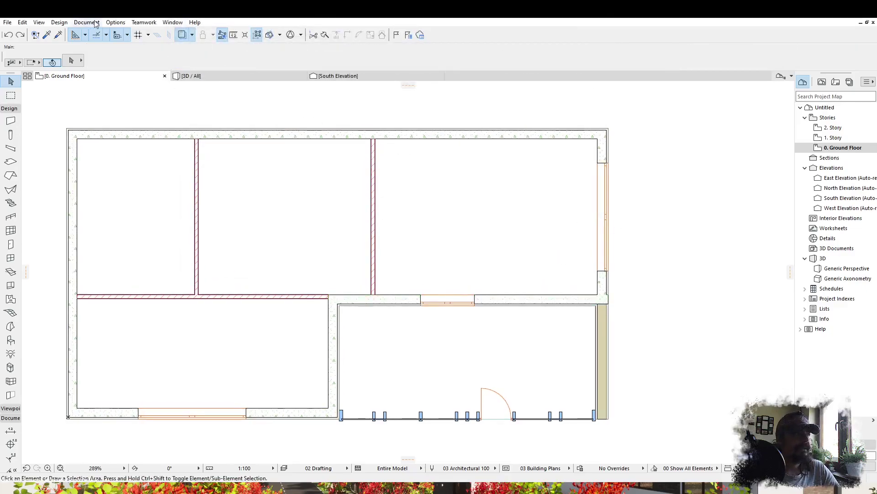
- Open the building materials settings and set the ID of the Brick external filler to "EF-04 540"
left_click(116, 22)
mouse_move(151, 34)
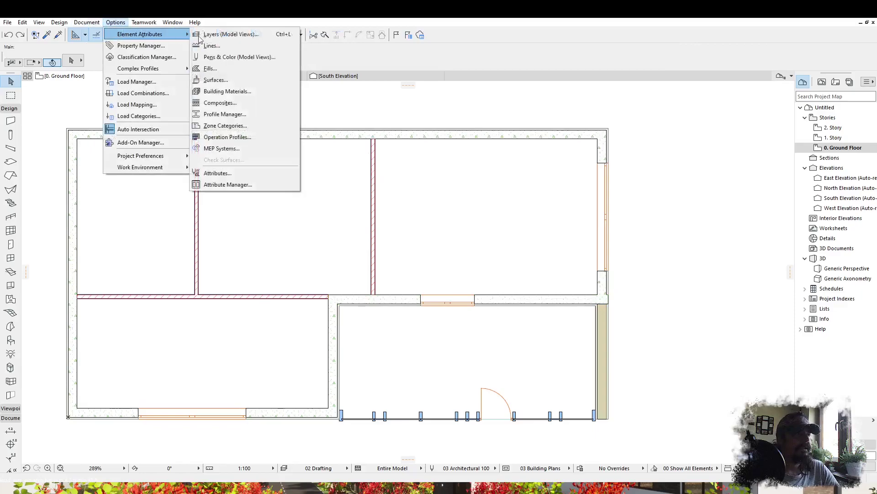
left_click(224, 92)
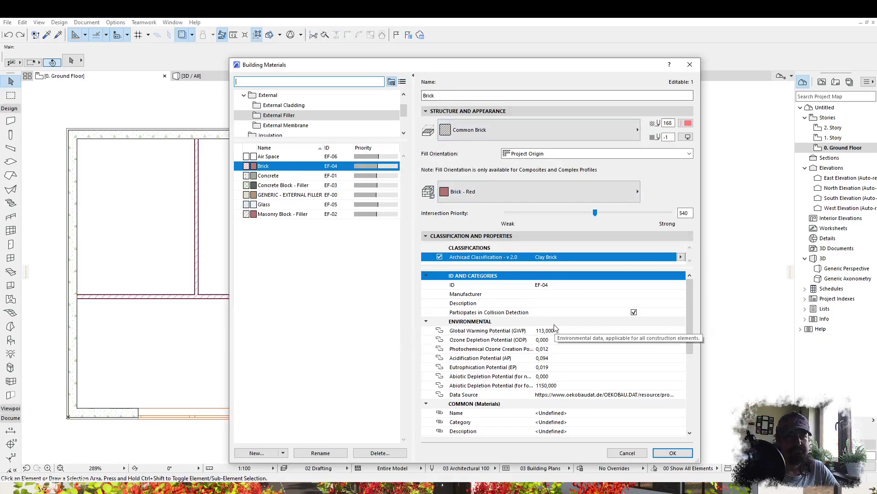
left_click(548, 285)
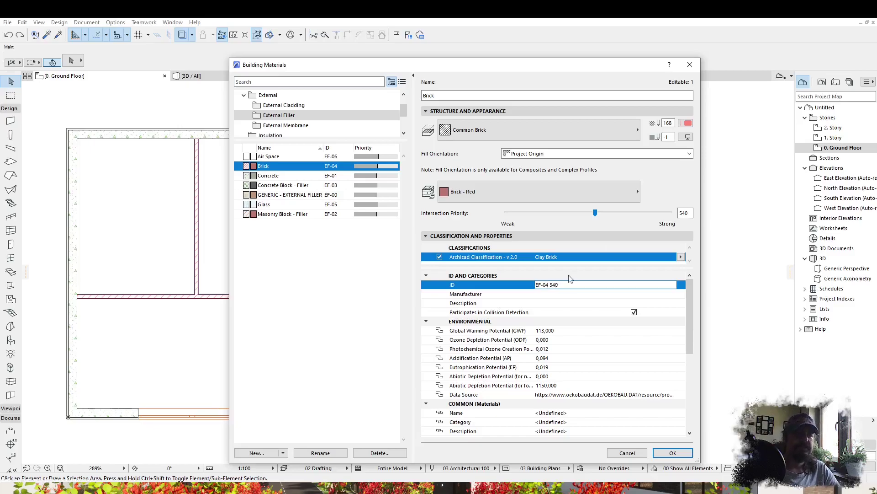
- Set the ID of the Concrete filler to "EF-01 540" and that of Concrete Block - Filler to "EF-03 530"
left_click(306, 177)
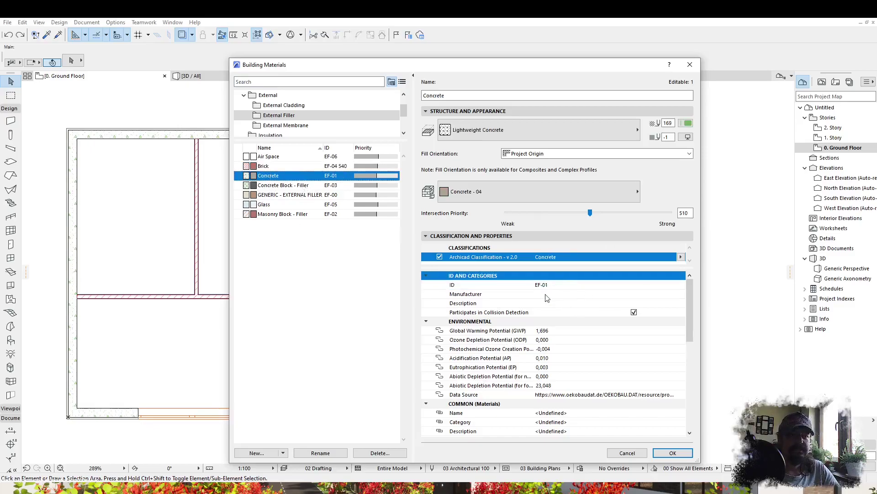
left_click(553, 284)
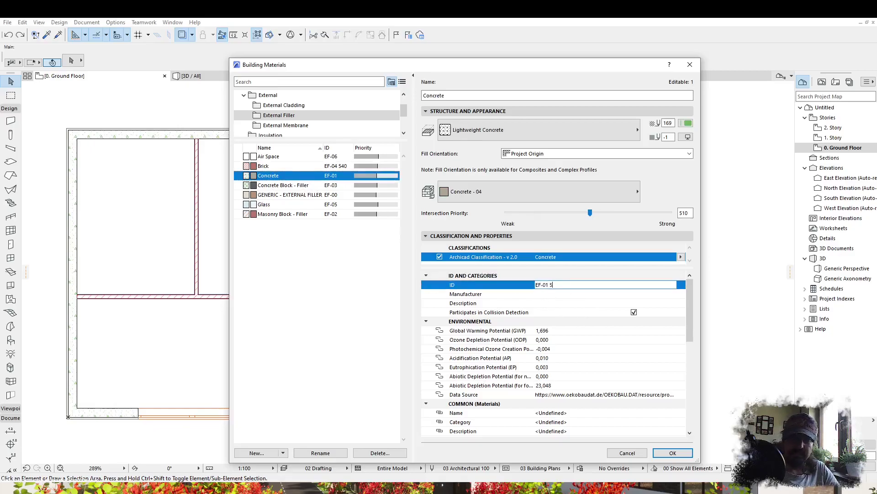
left_click(291, 186)
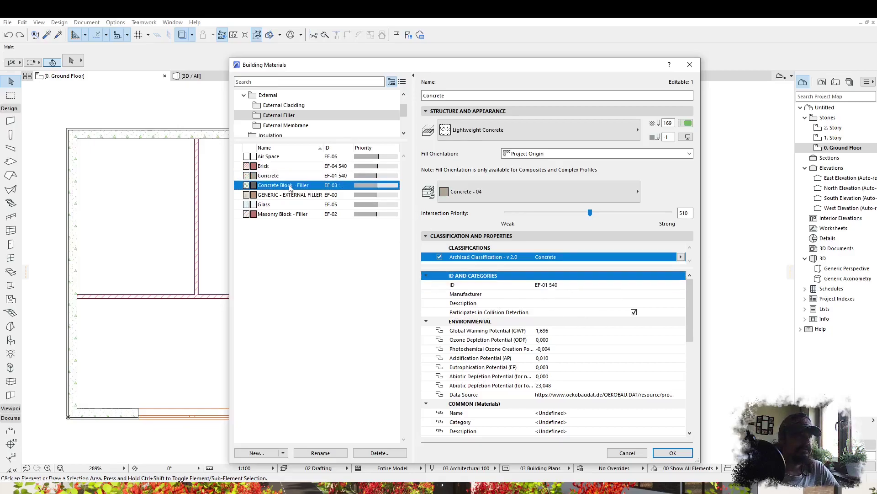
left_click(572, 285)
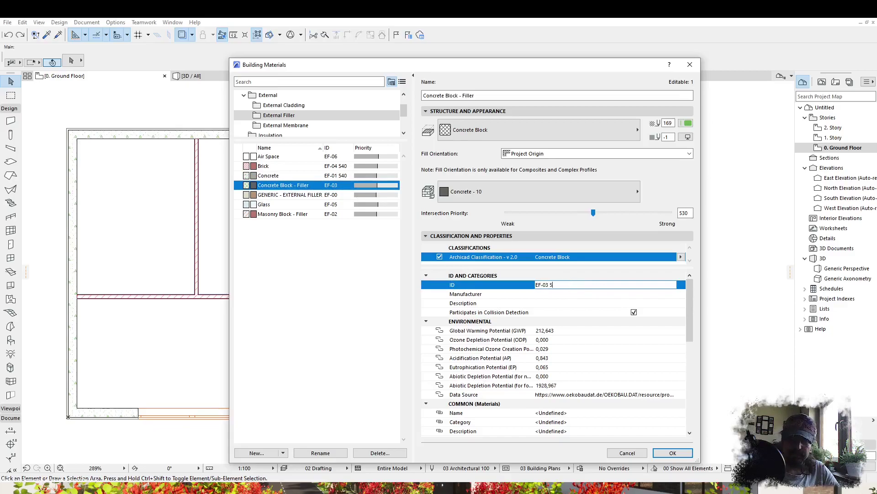
type("530")
left_click(247, 215)
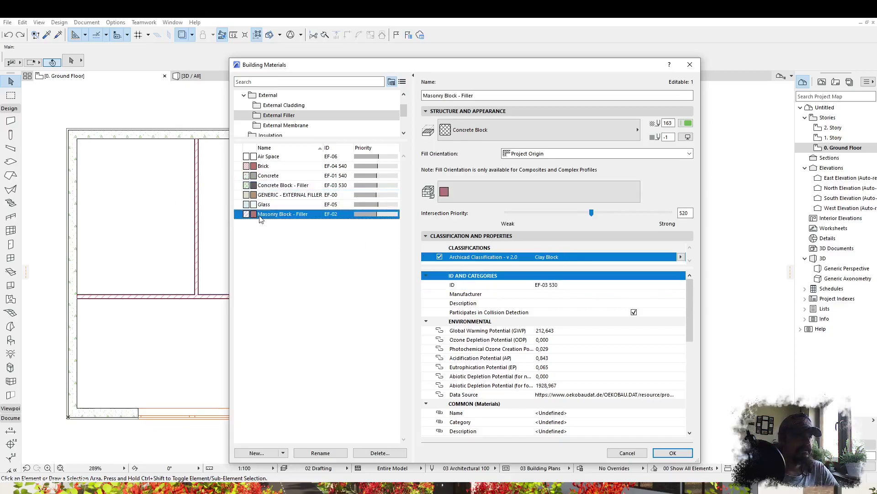
- Set the ID of GENERIC - EXTERNAL FILLER to "EF-00 500" and save the building material changes
left_click(284, 195)
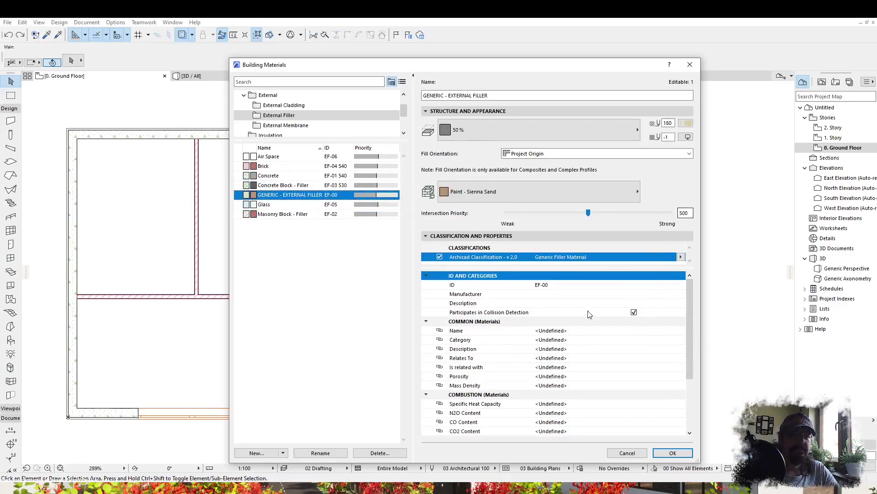
left_click(559, 285)
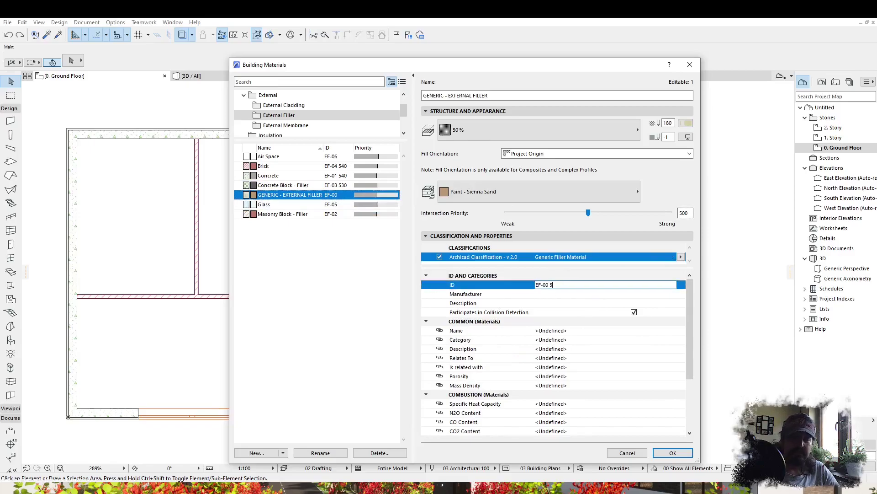
left_click(305, 255)
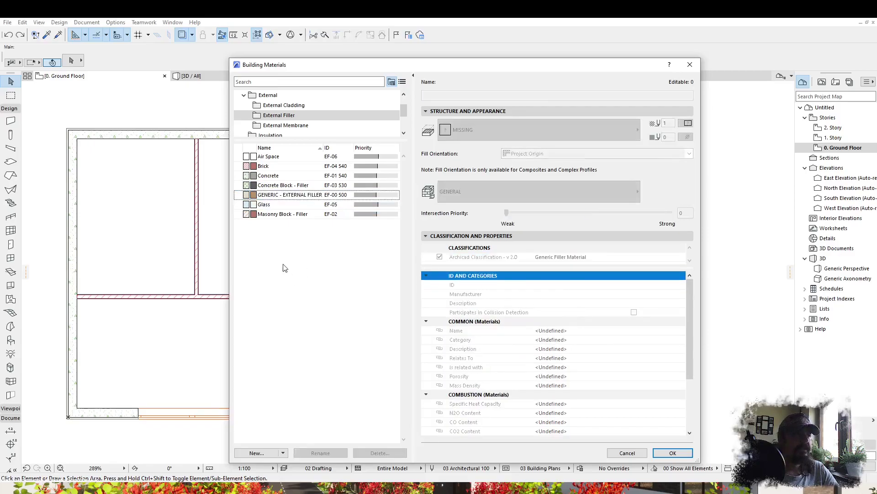
left_click(680, 451)
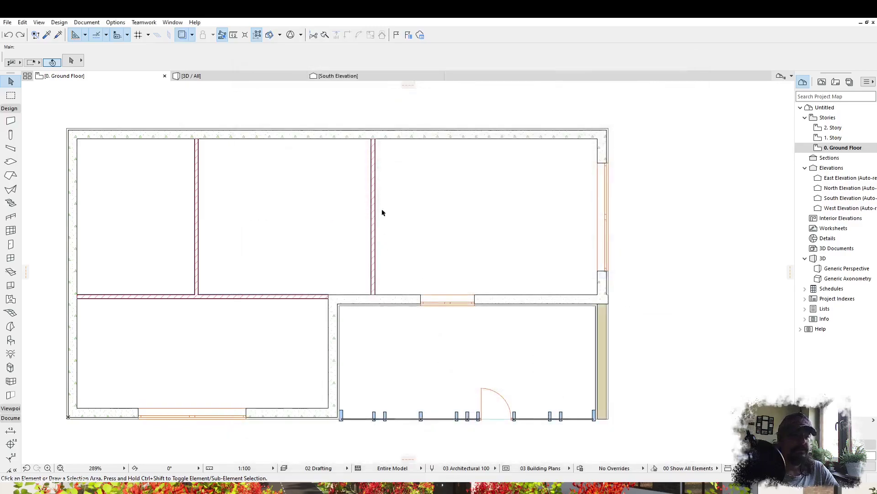
- Open the composite of the inner horizontal wall and examine the Structural, Prefabricated, Internal and Insulation materials offered for its Concrete - Structural skin
right_click(525, 303)
left_click(569, 206)
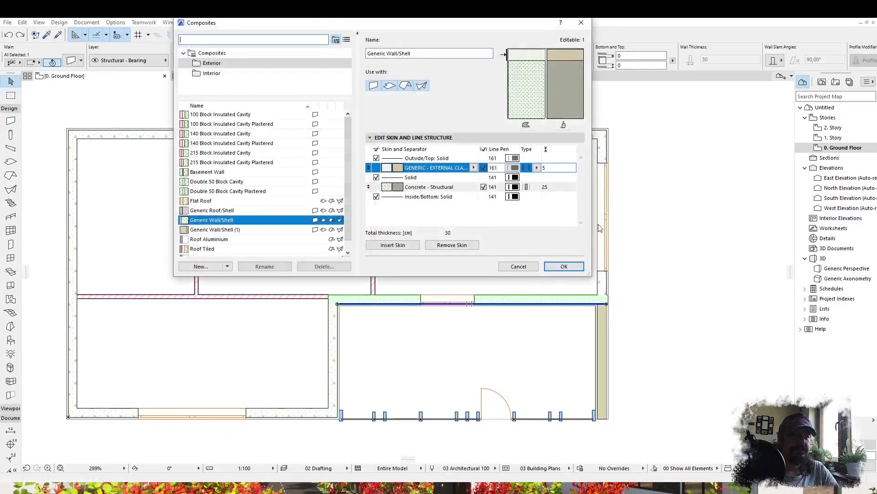
left_click(423, 187)
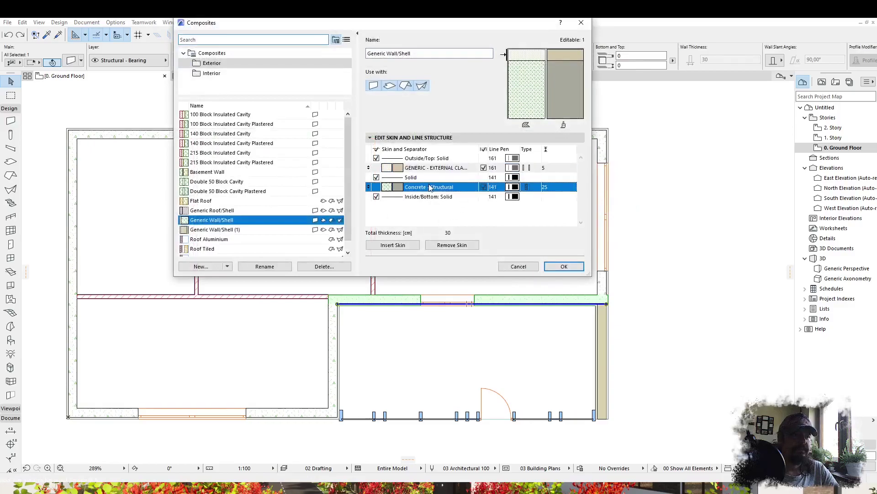
left_click(474, 187)
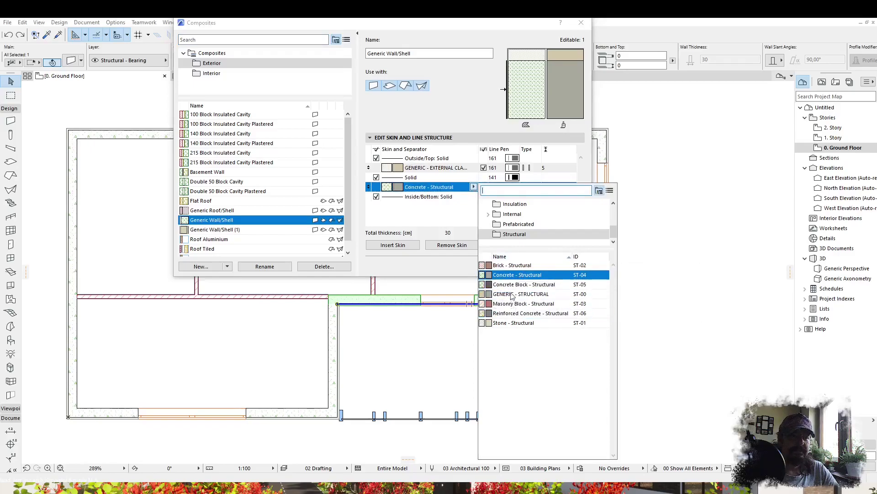
left_click(517, 224)
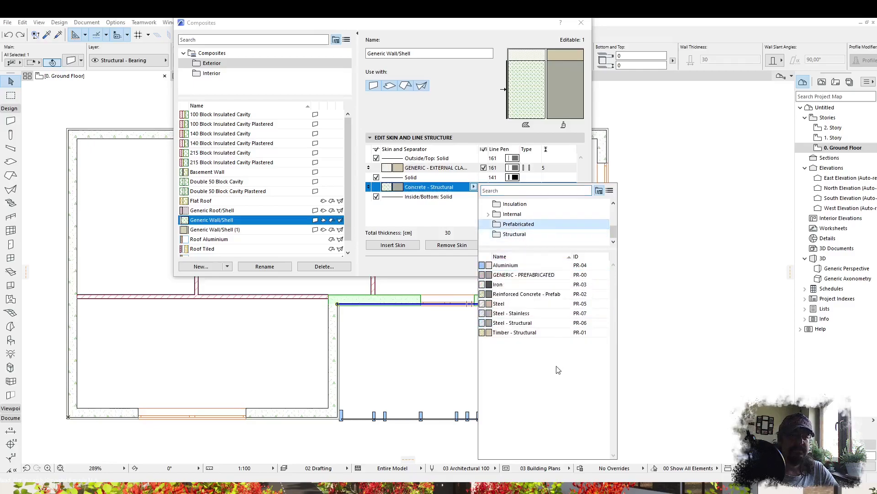
left_click(489, 215)
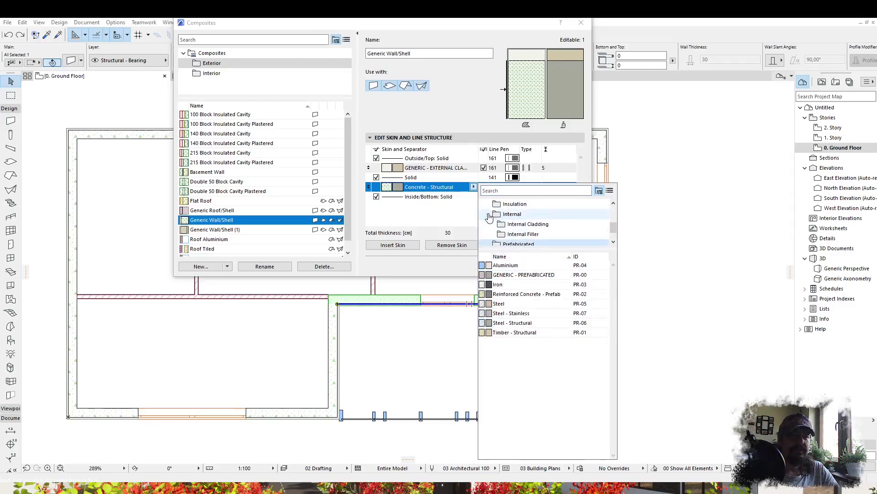
left_click(526, 224)
left_click(513, 235)
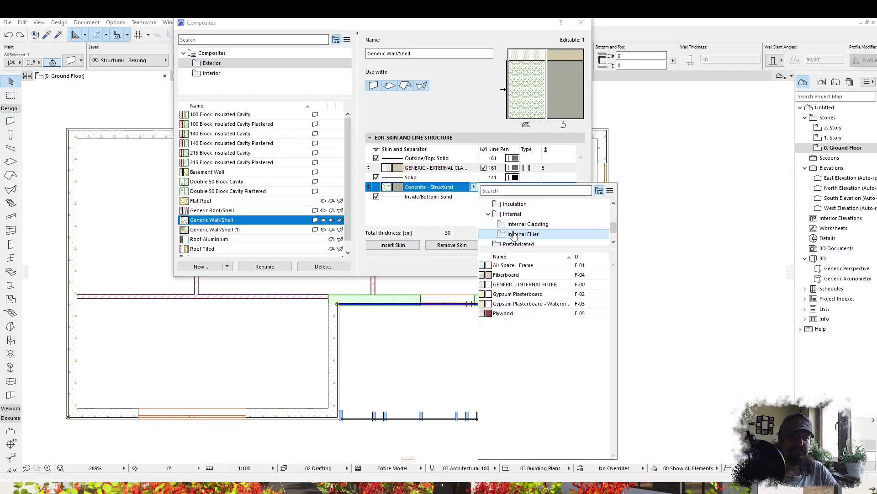
left_click(509, 204)
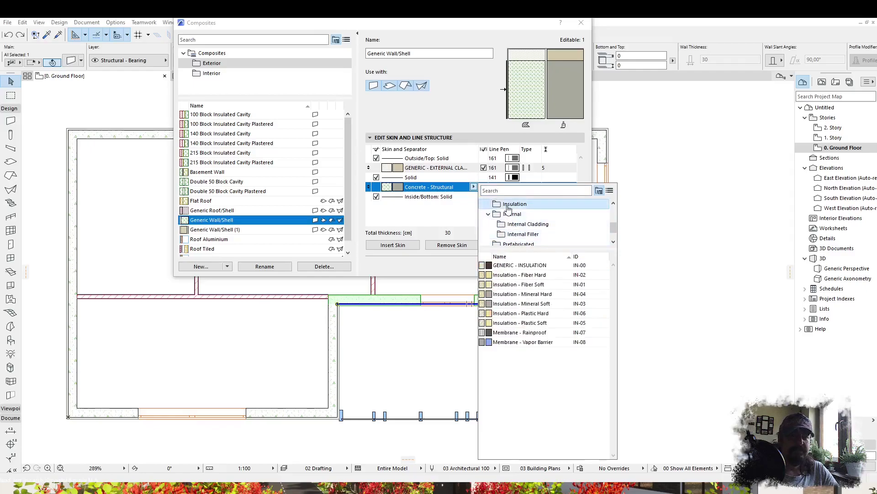
scroll(508, 208, "up", 2)
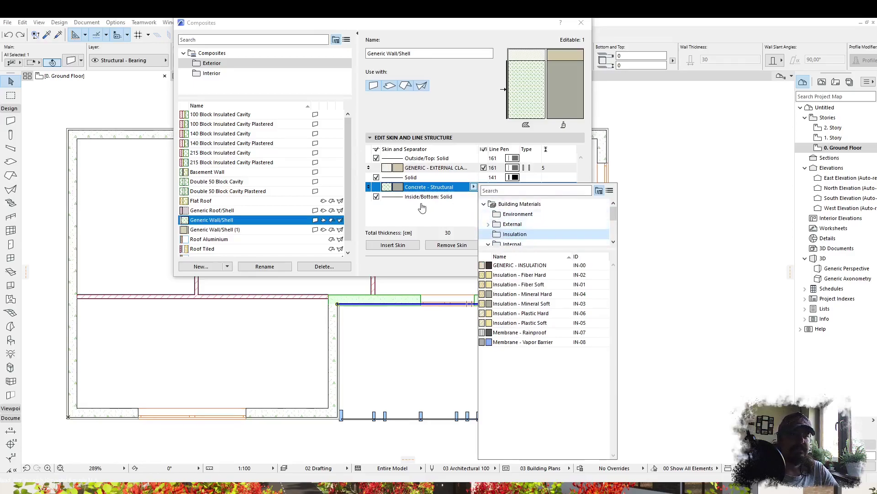
left_click(448, 219)
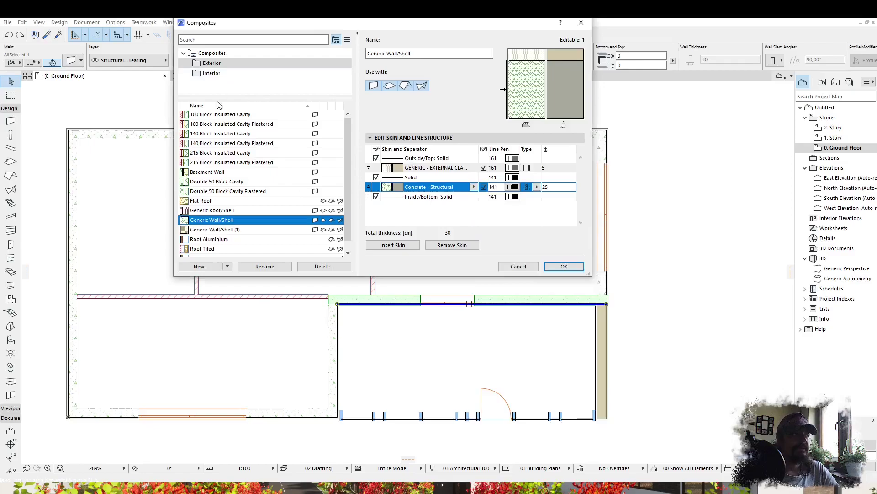
- Review the Interior and Exterior composites and the element types they can be used with, close the composite settings and deselect the wall
scroll(212, 155, "down", 1)
scroll(214, 178, "up", 1)
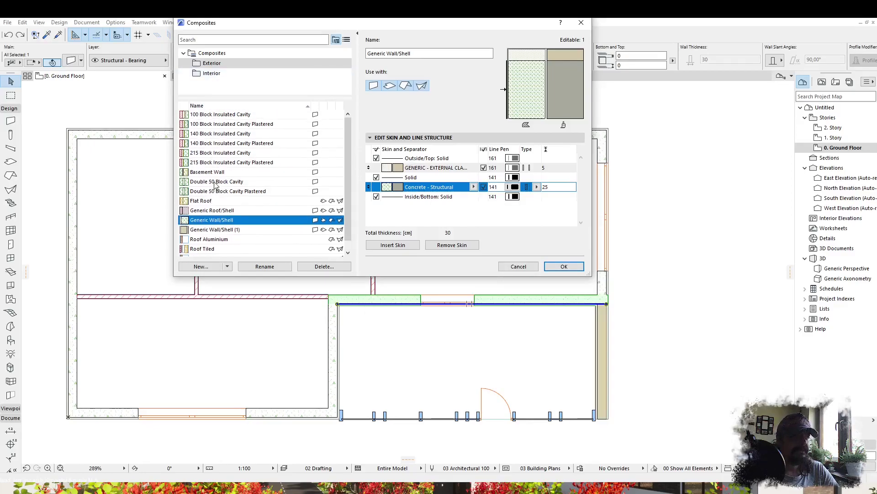
left_click(208, 74)
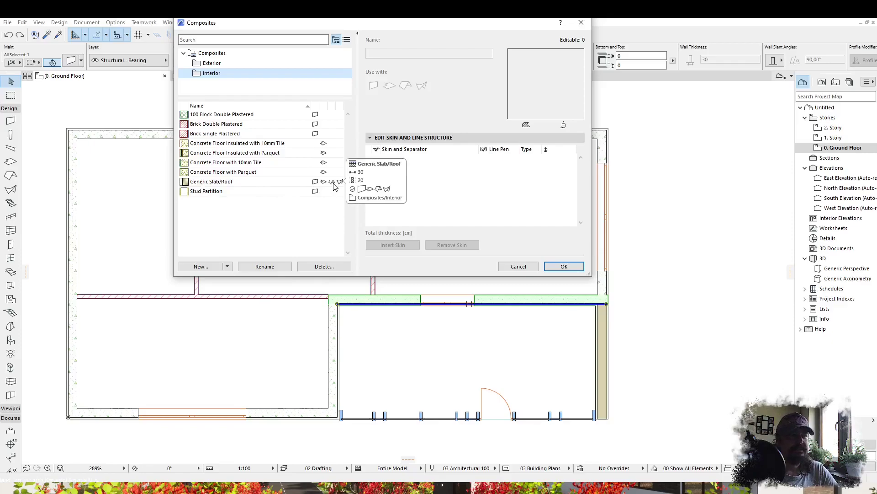
left_click(211, 63)
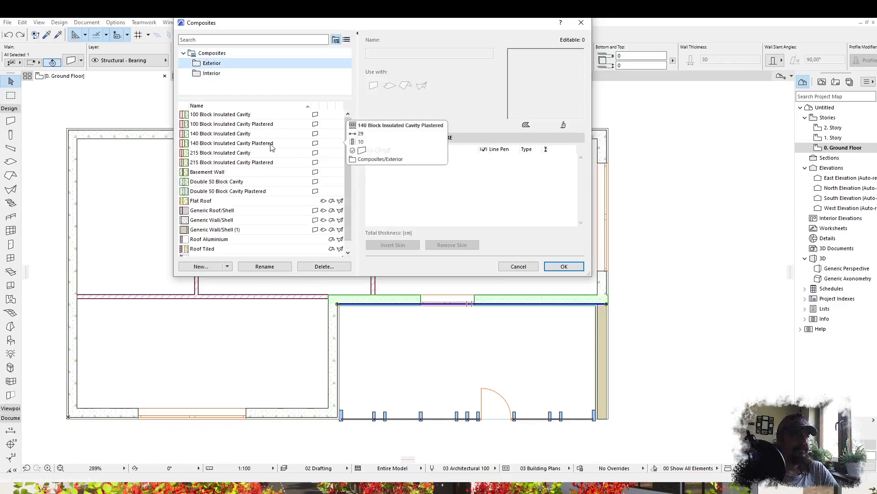
left_click(564, 266)
left_click(705, 297)
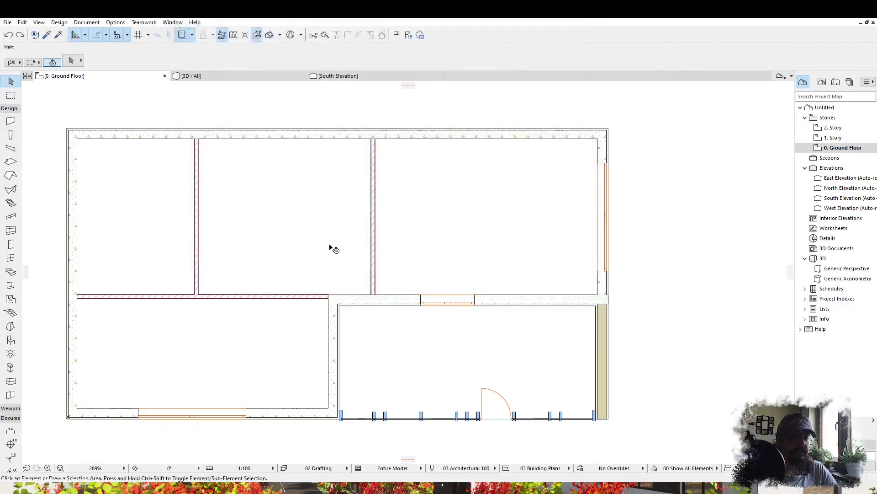
- Open the surface settings, look through the surface folders and display all surfaces as a flat list
scroll(334, 248, "down", 2)
left_click(116, 22)
mouse_move(140, 34)
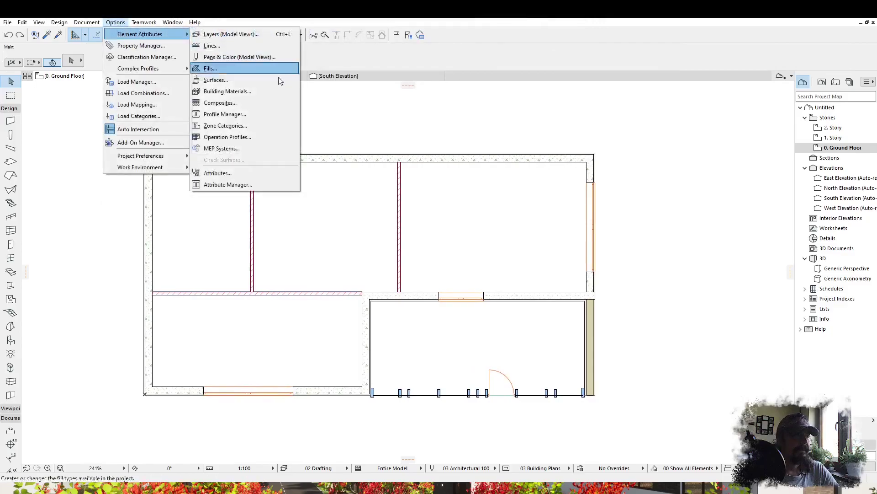
left_click(239, 79)
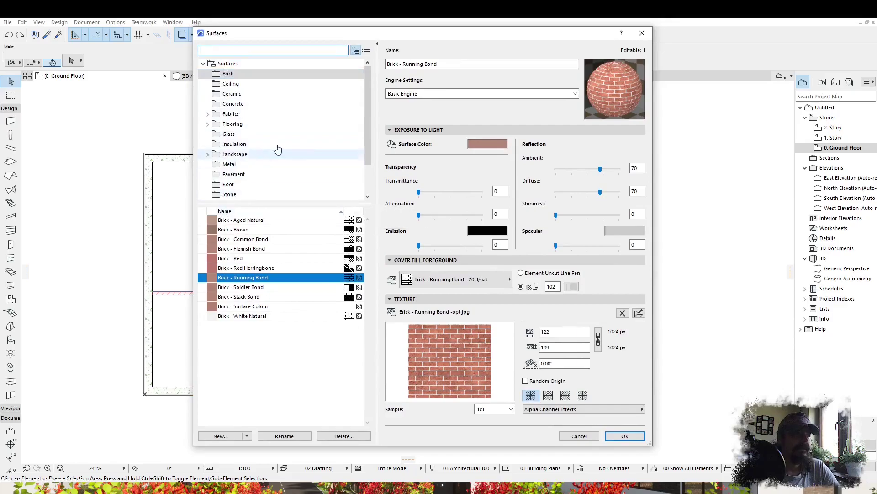
scroll(247, 188, "down", 2)
left_click(245, 195)
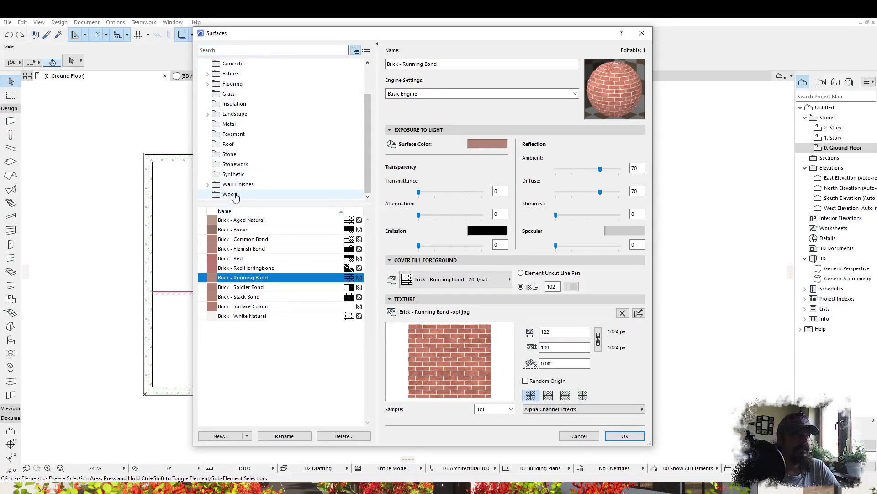
left_click(366, 49)
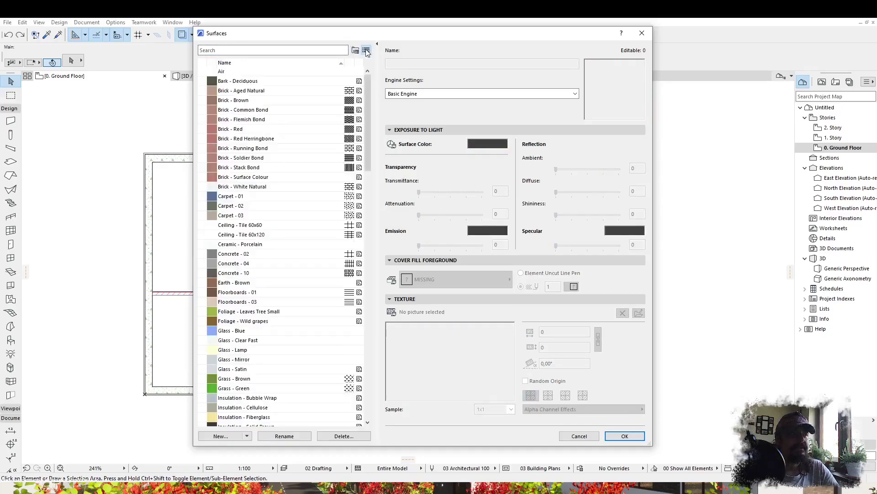
mouse_move(364, 108)
left_mouse_down()
mouse_move(365, 348)
mouse_move(366, 256)
mouse_move(389, 92)
left_mouse_up()
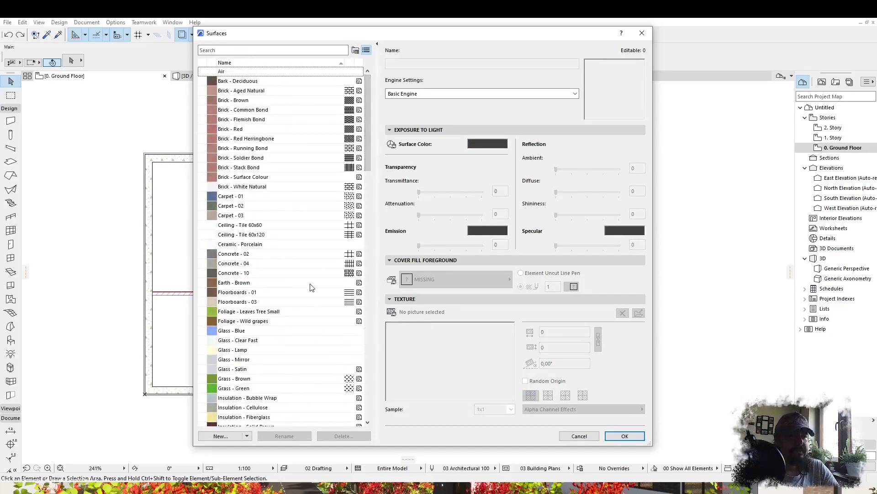
- Compare the cover fill and texture settings of the Brick - Stack Bond, Glass - Lamp and Brick - Surface Colour surfaces
left_click(235, 167)
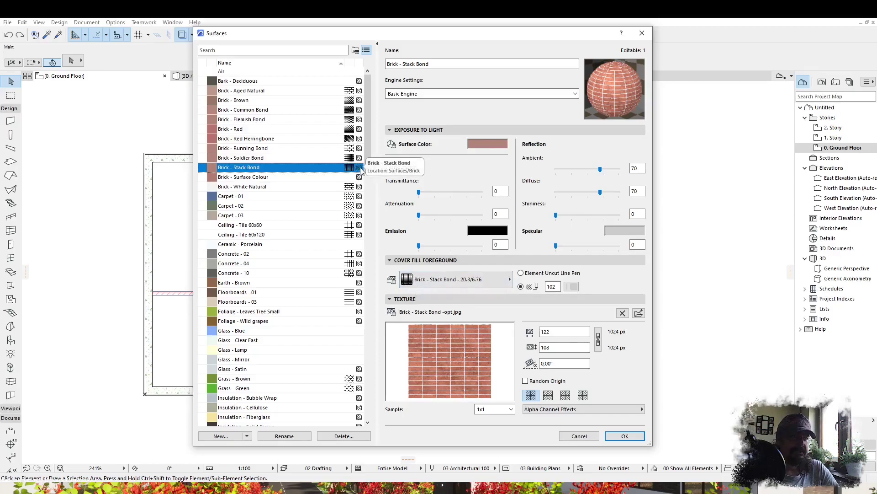
left_click(244, 350)
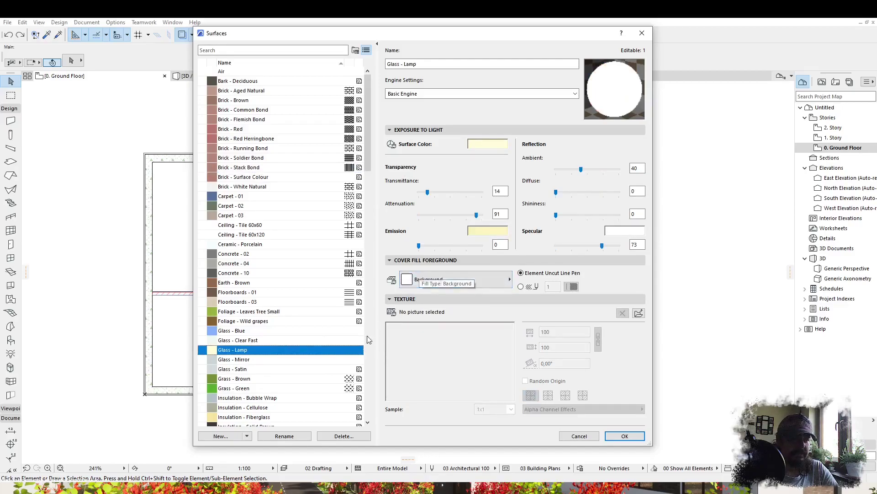
mouse_move(369, 146)
left_mouse_down()
mouse_move(374, 377)
mouse_move(371, 142)
left_mouse_up()
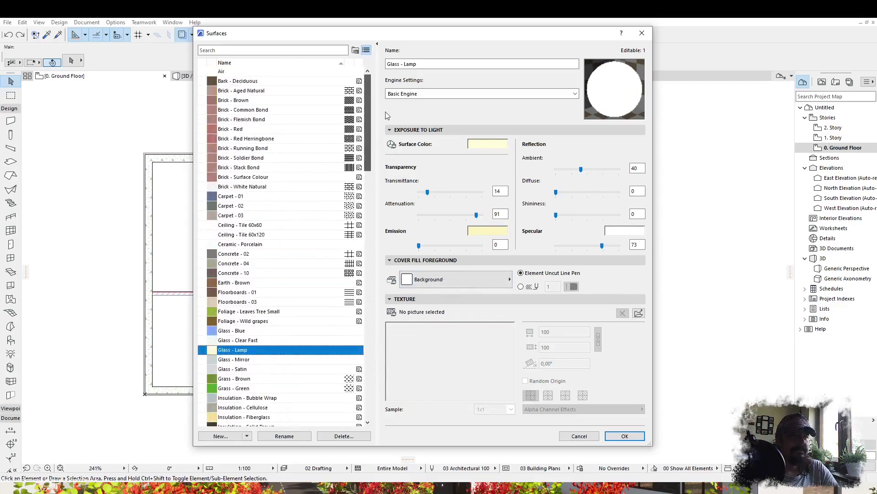
left_click(253, 110)
left_click(237, 168)
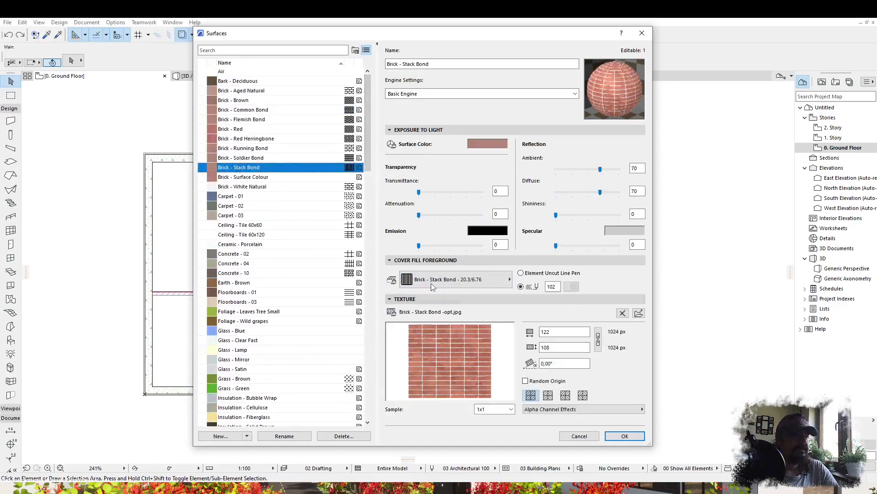
left_click(238, 177)
left_click(236, 167)
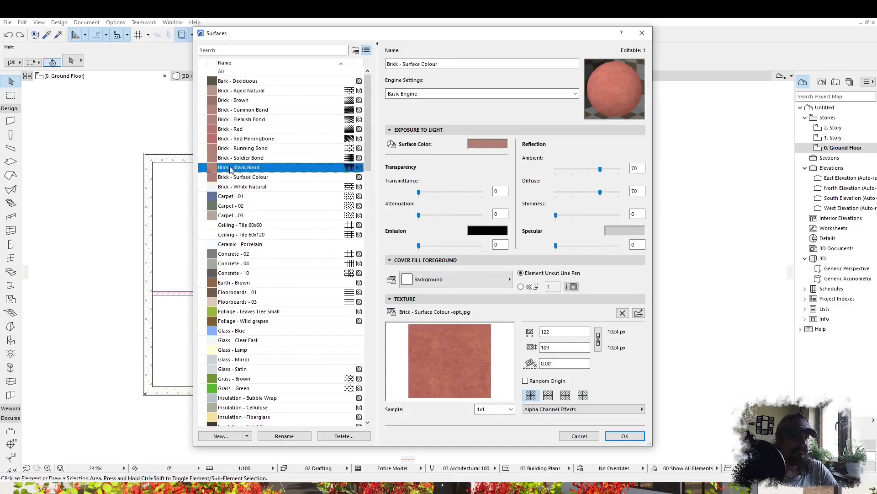
- Examine the patterns and textures of the remaining brick surfaces, from Brick - Soldier Bond up to Brick - Aged Natural
left_click(236, 158)
left_click(236, 148)
left_click(237, 138)
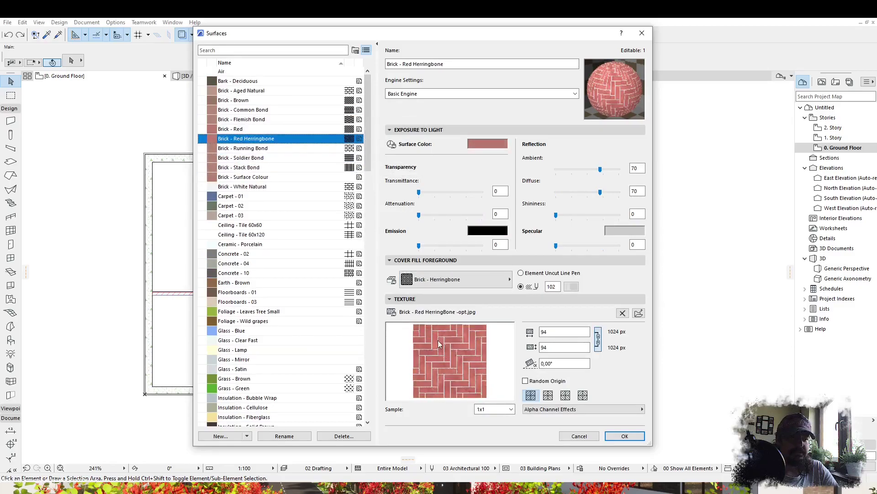
left_click(244, 129)
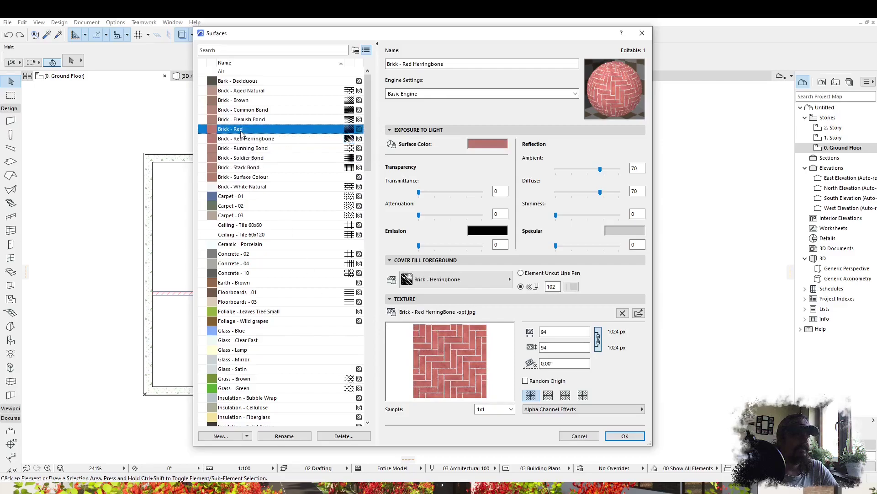
left_click(246, 120)
left_click(249, 102)
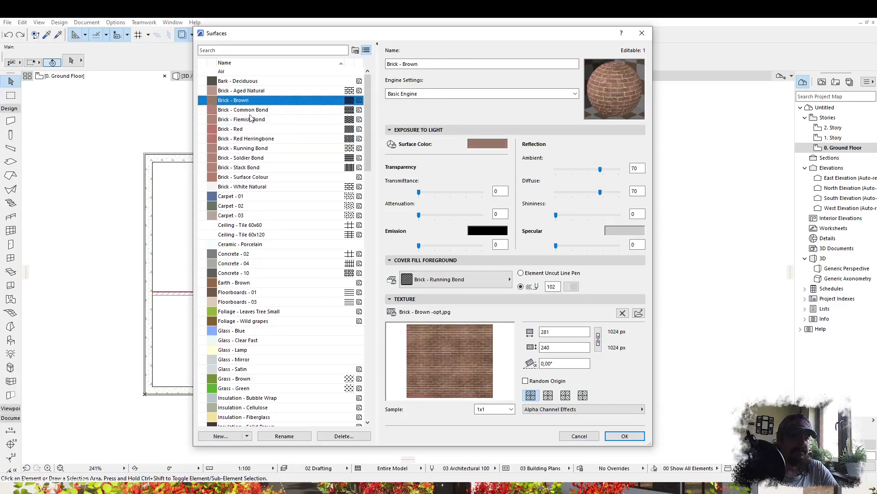
left_click(254, 91)
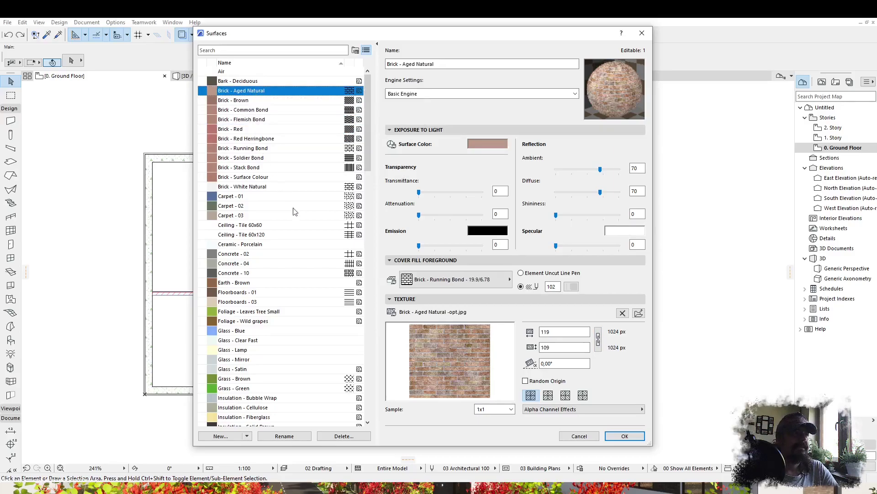
- Create the Brick - Aged Dark 26 surface from the catalog's Brick 26 folder and compare it with Brick - Aged Natural
left_click(210, 440)
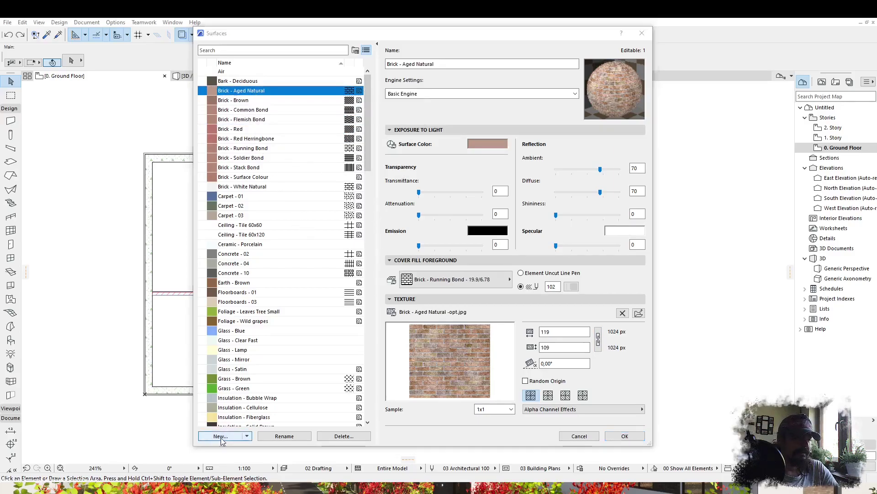
left_click(349, 179)
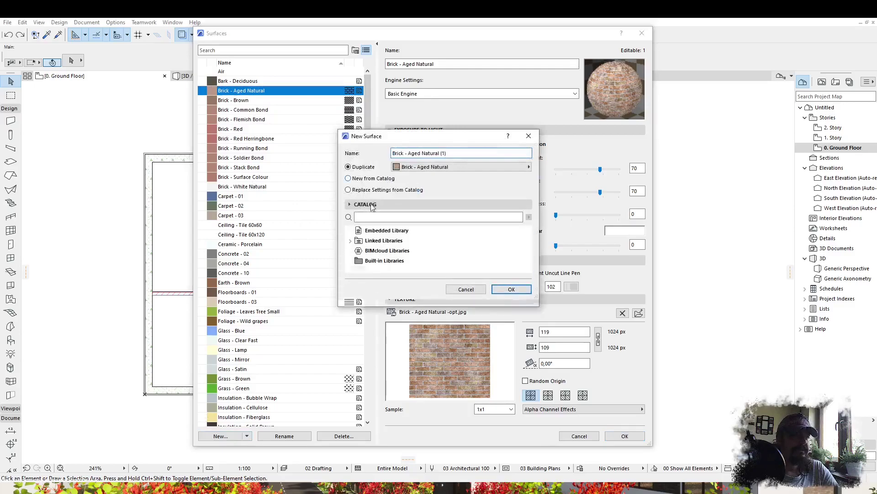
left_click(354, 241)
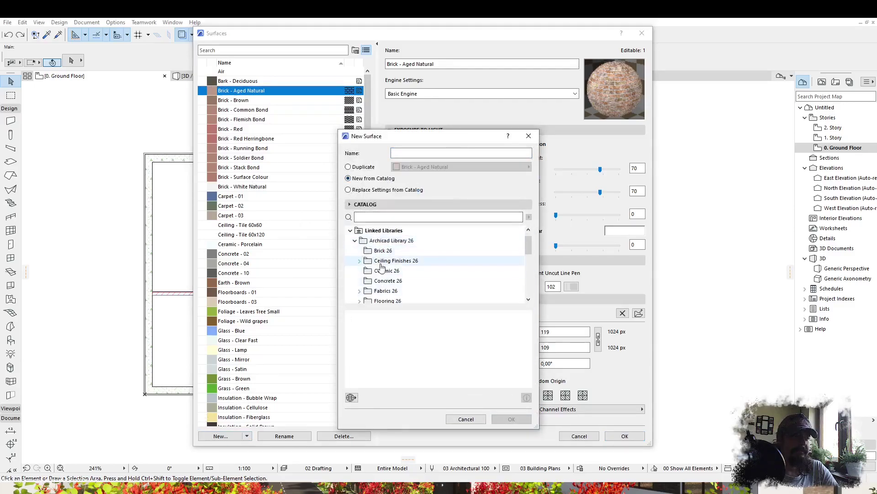
left_click_drag(451, 141, 424, 60)
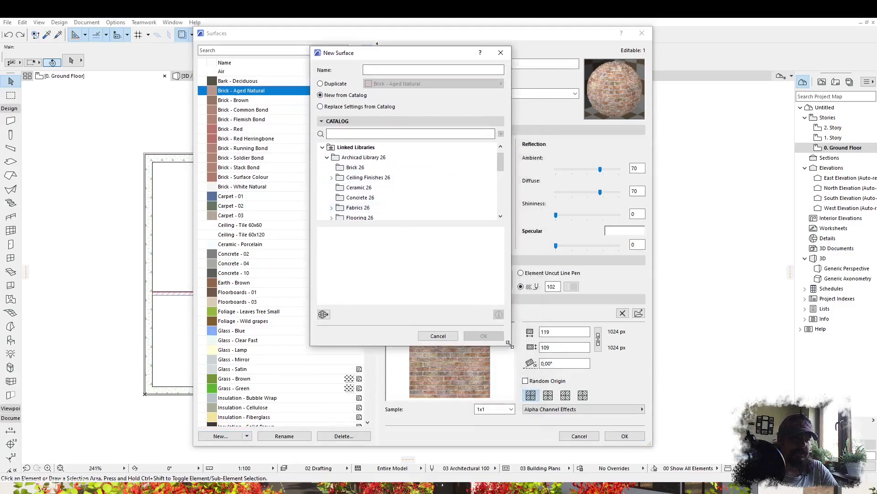
left_click_drag(511, 346, 602, 432)
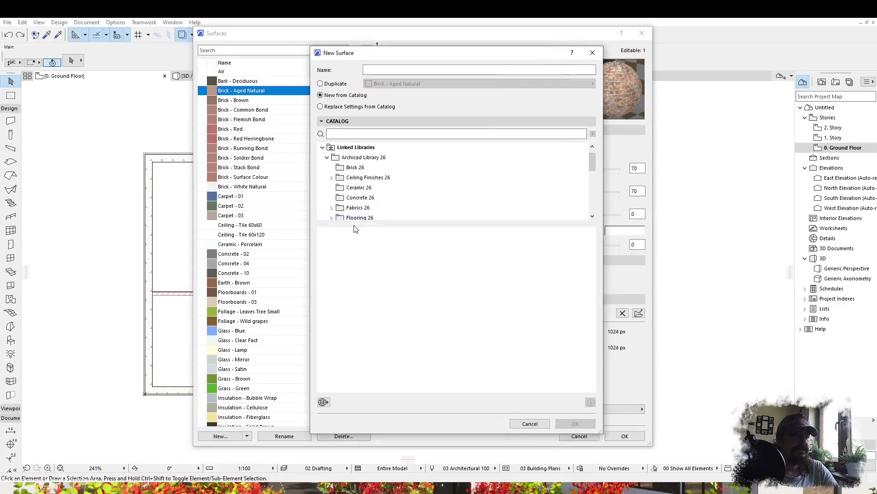
left_click(355, 167)
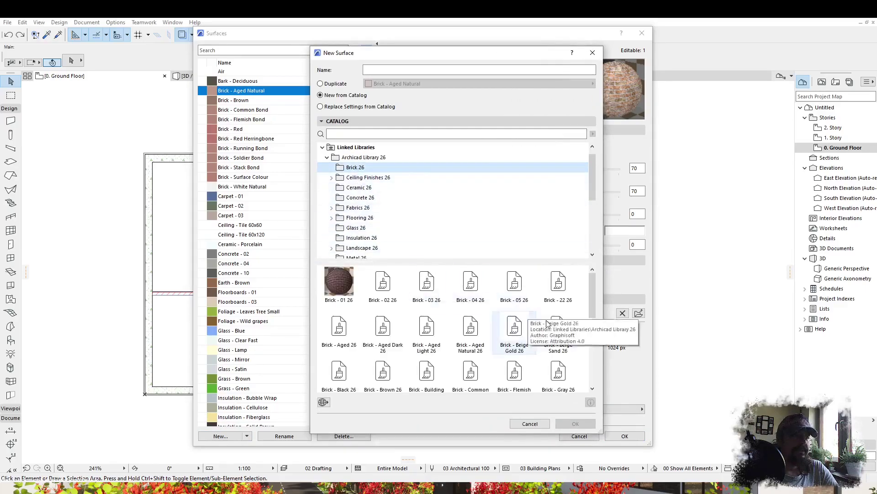
scroll(592, 292, "down", 3)
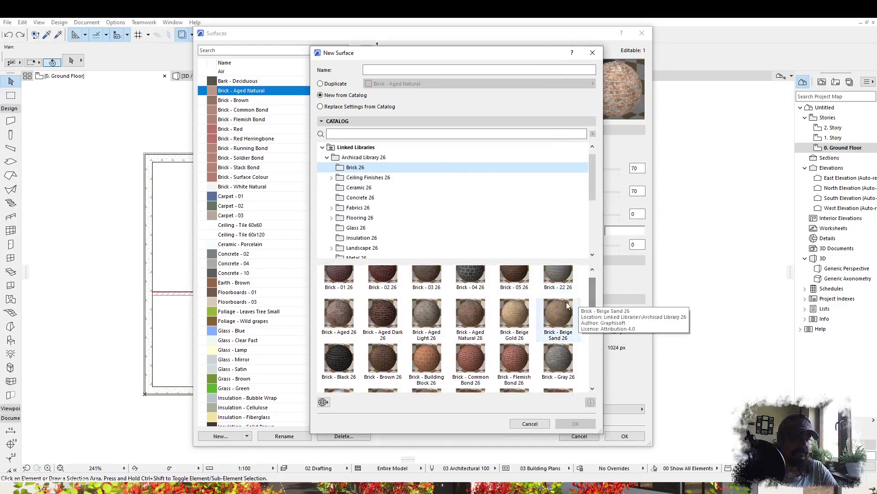
left_click_drag(596, 325, 607, 277)
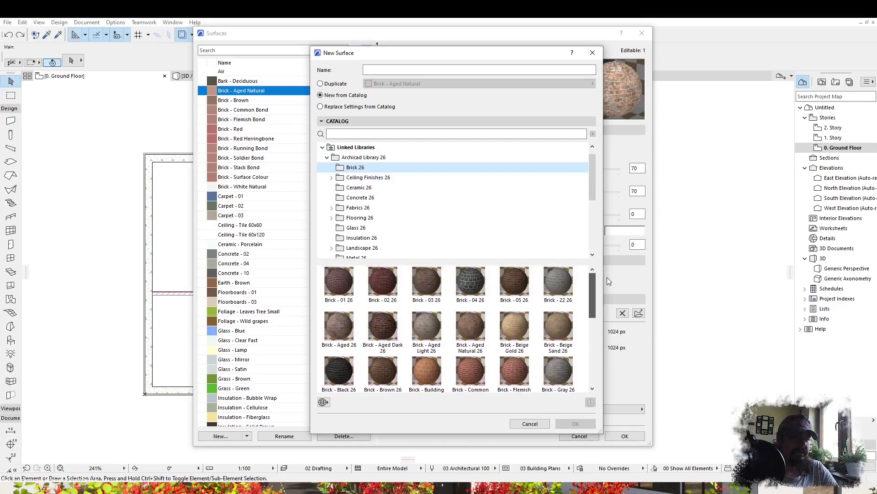
left_click(380, 320)
left_click(577, 424)
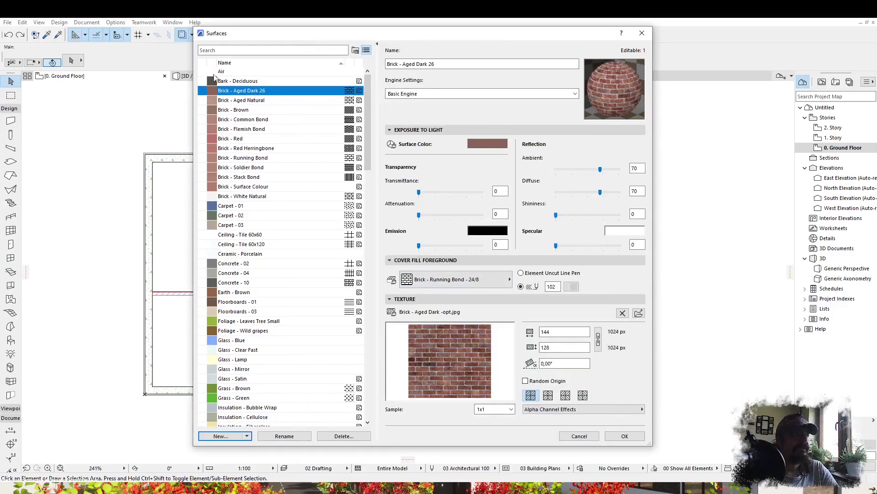
left_click(236, 101)
left_click(245, 91)
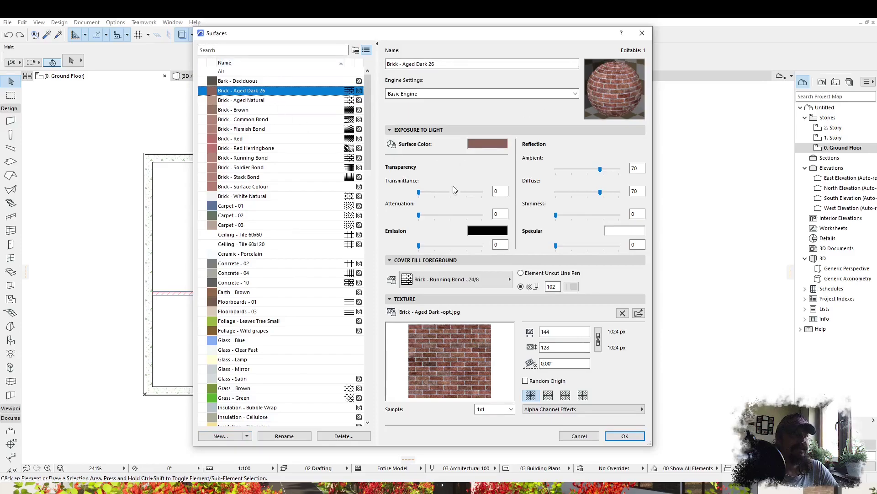
- Start another new surface from the catalog and browse the ceramic, concrete, glass and insulation folders
left_click(220, 435)
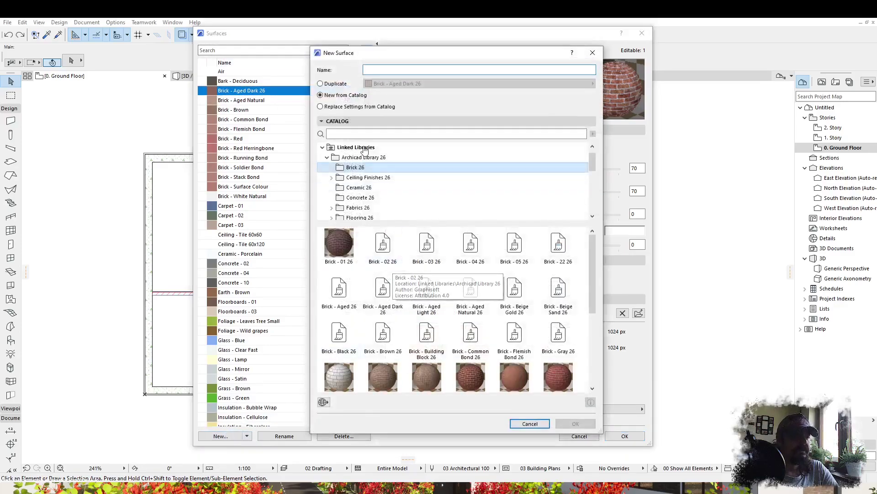
left_click(374, 178)
left_click(360, 187)
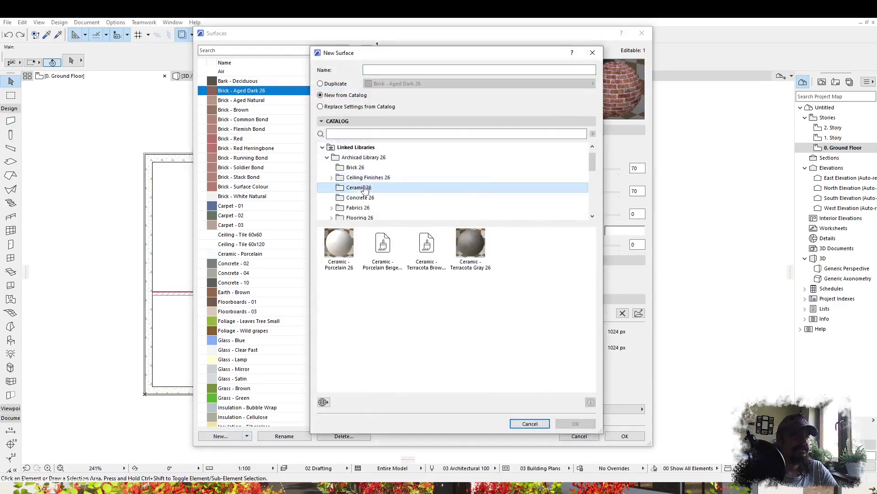
left_click(361, 197)
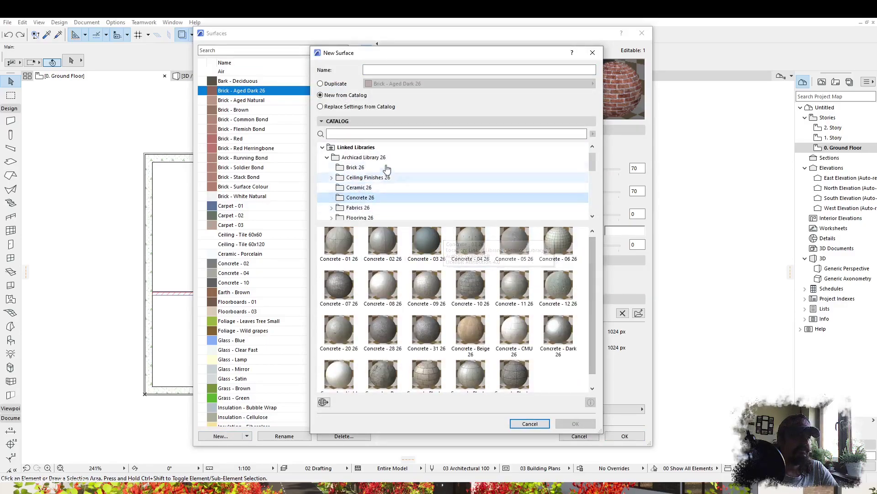
scroll(382, 171, "down", 2)
left_click(361, 169)
left_click(359, 178)
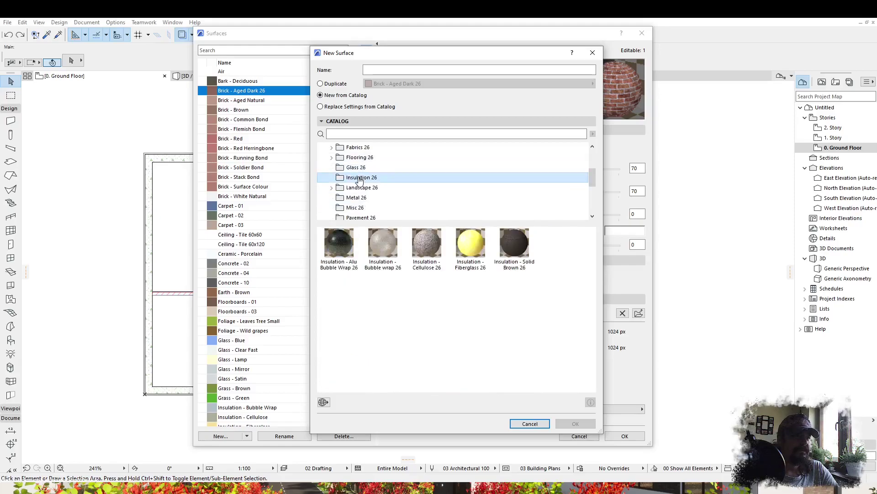
- Create a surface from Metal - Steel 26 in the Metal 26 folder and name it Metal - Steel 26 black
left_click(356, 199)
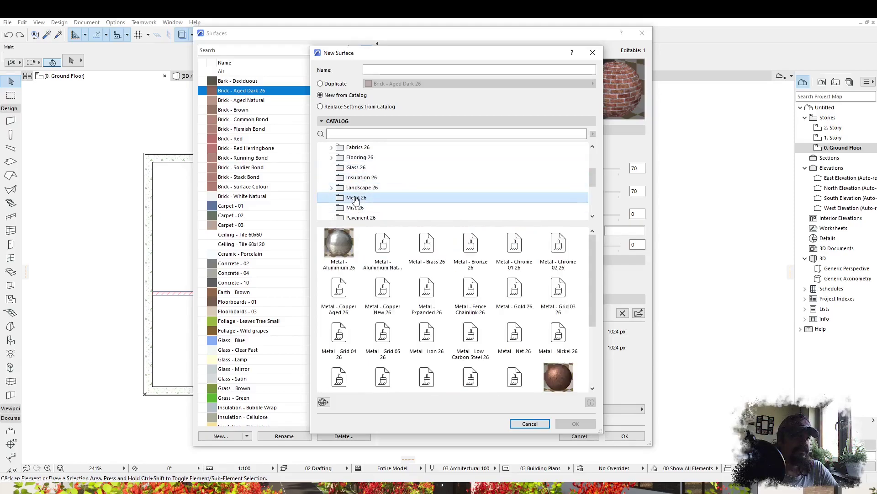
left_click_drag(594, 258, 597, 321)
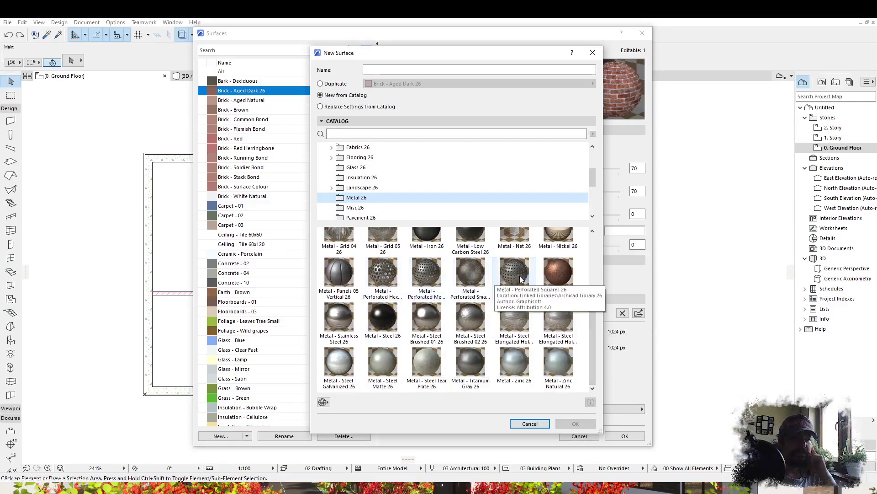
left_click(385, 317)
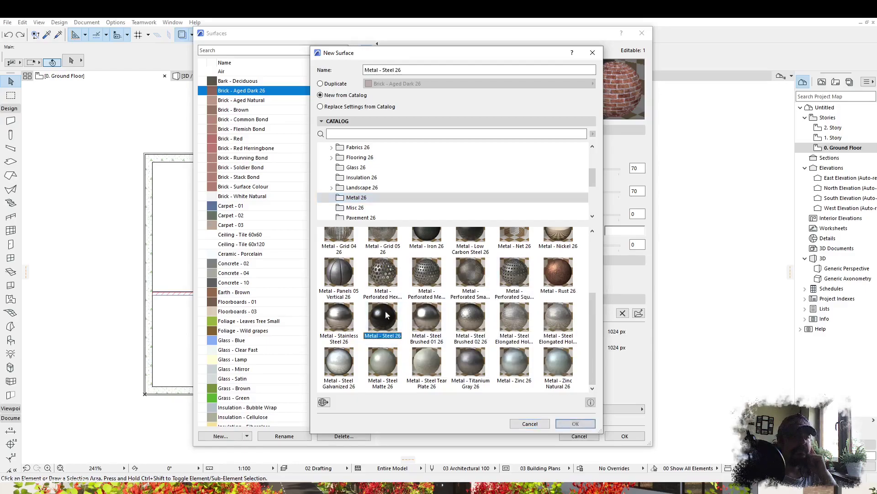
left_click(408, 70)
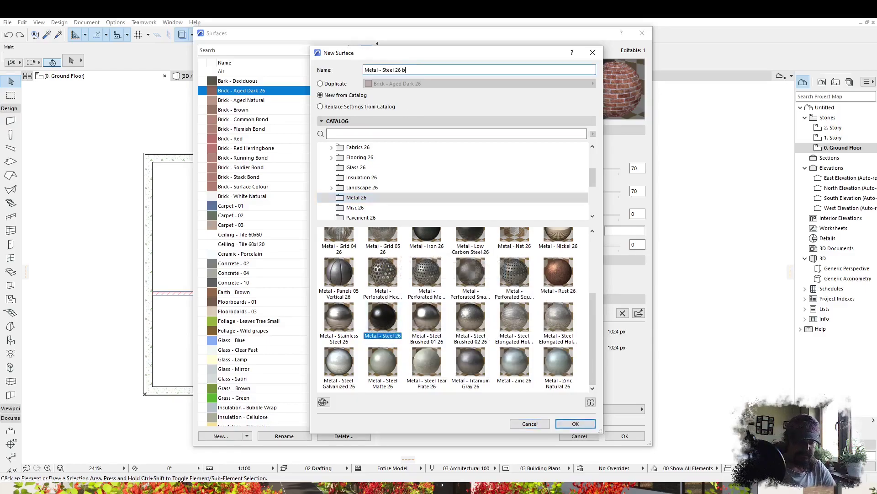
left_click(576, 425)
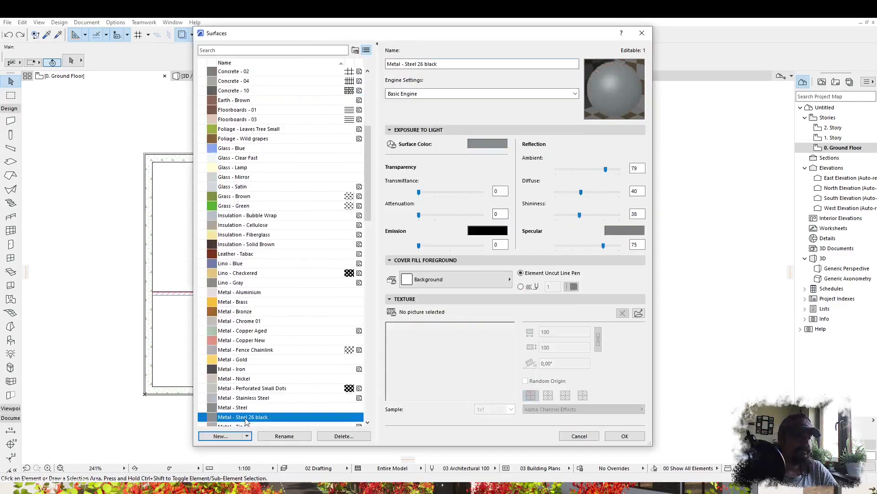
- Darken the surface color of Metal - Steel 26 black to a dark gray with RGB 66, 70, 70
left_click(498, 144)
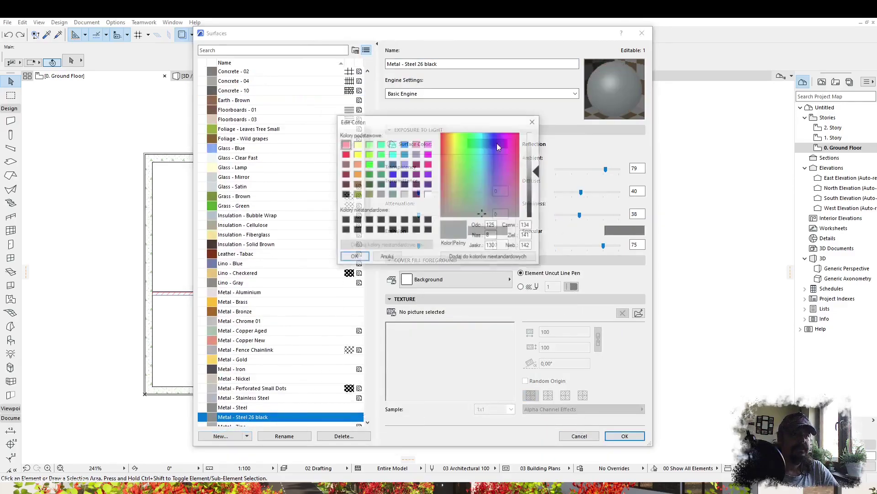
left_click_drag(538, 168, 537, 195)
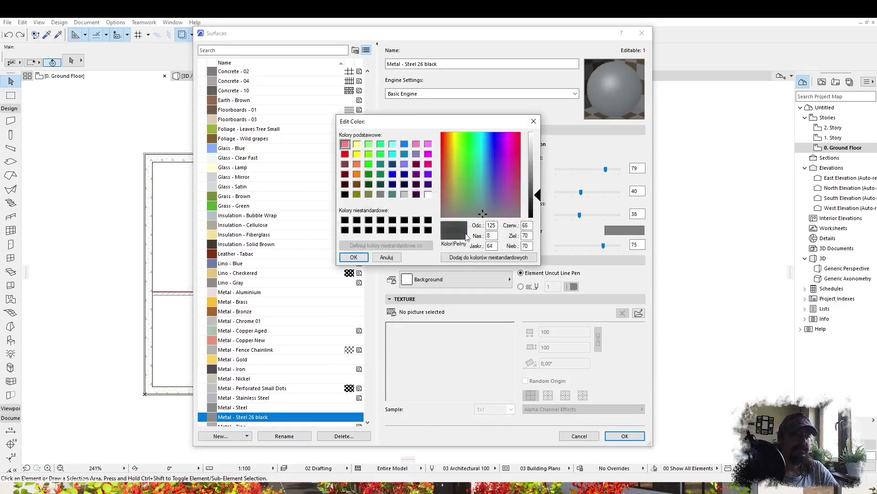
left_click(353, 257)
- Check the new steel surface's Cineware and Redshift by Maxon settings and return to the Basic Engine settings
left_click(417, 94)
left_click(417, 112)
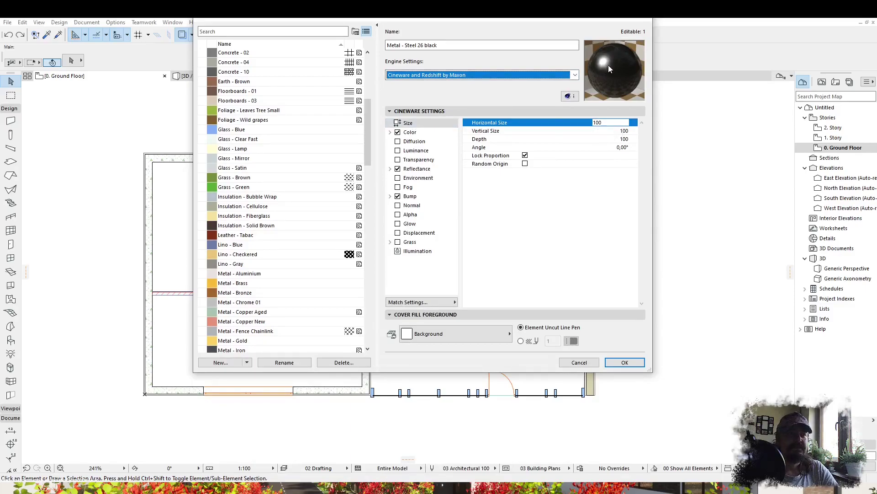
left_click(560, 76)
left_click(430, 85)
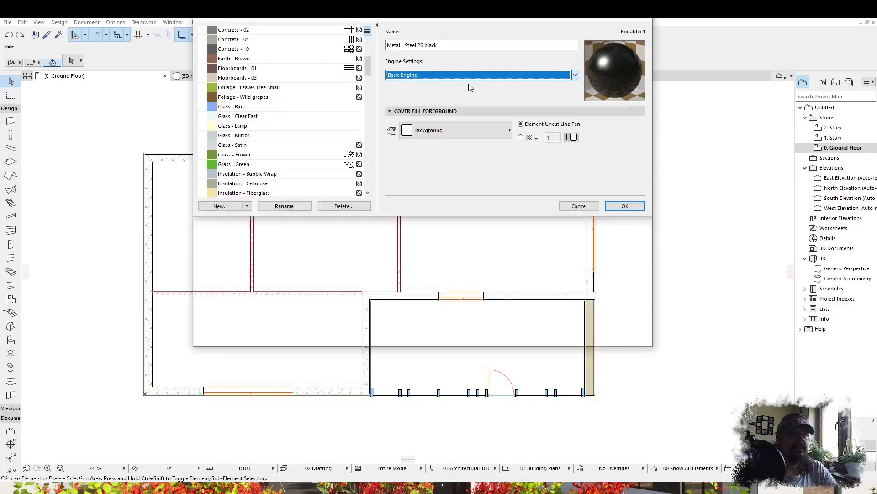
- Darken the surface color of Metal - Steel 26 black to near black and accept the surface settings
left_click(505, 124)
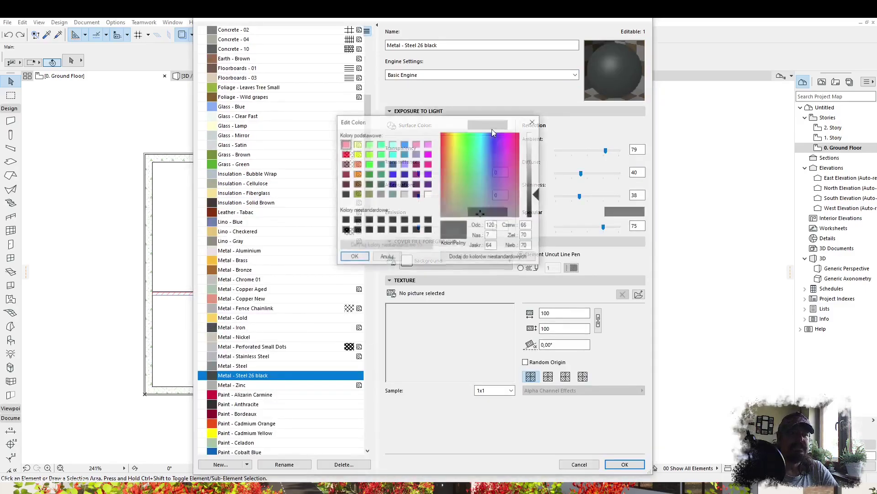
left_click_drag(536, 197, 536, 210)
left_click(354, 258)
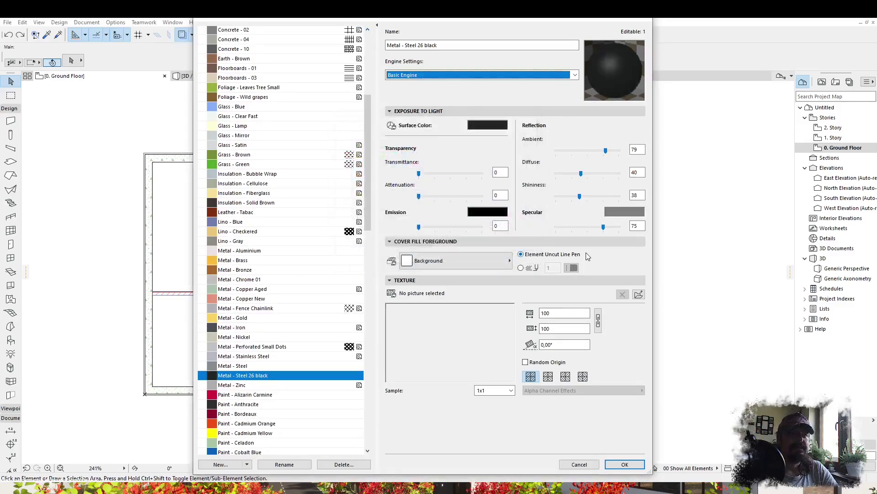
left_click(625, 464)
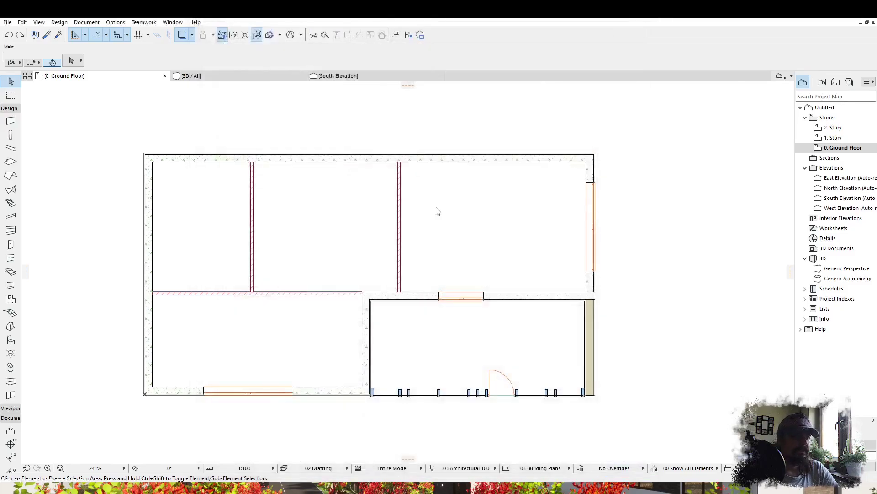
- Show the whole model in 3D perspective and orbit to the facade with the curtain wall
right_click(704, 210)
left_click(723, 339)
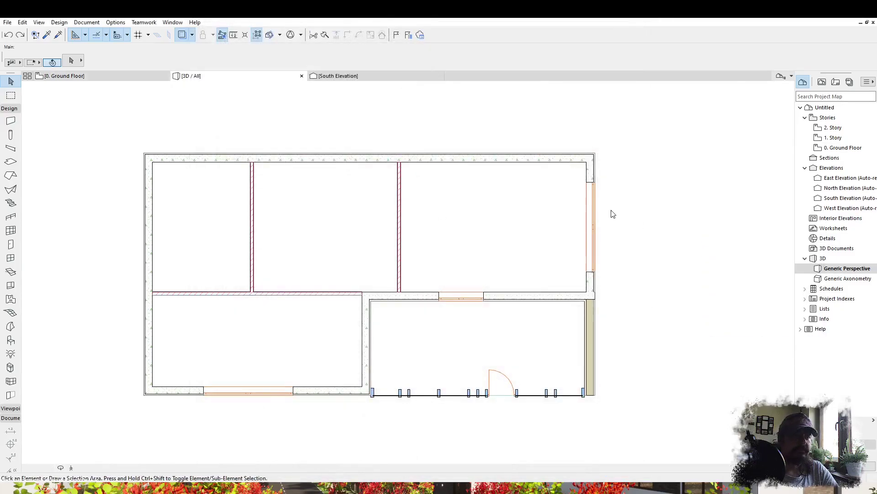
left_click_drag(564, 241, 480, 225)
scroll(555, 240, "up", 3)
scroll(642, 253, "down", 5)
scroll(480, 226, "up", 2)
- Open the curtain wall's frame settings and enable the surface override for the mullion frame
left_click(583, 258)
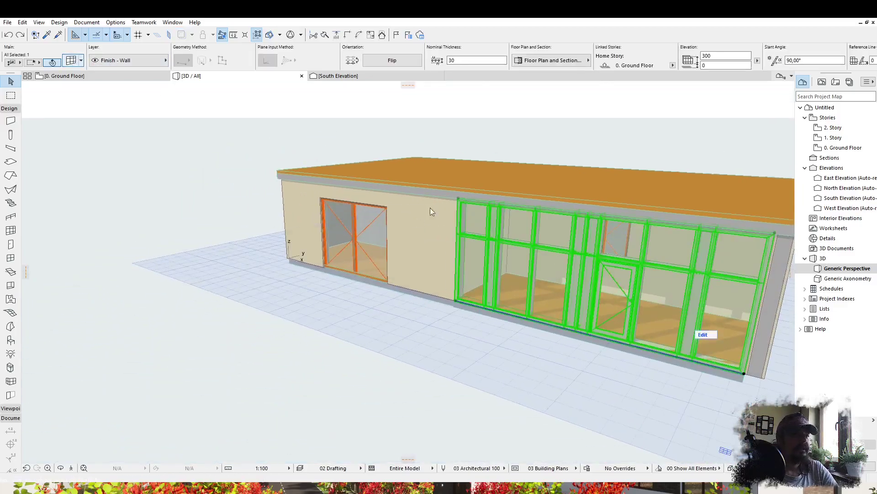
key("ctrl+t")
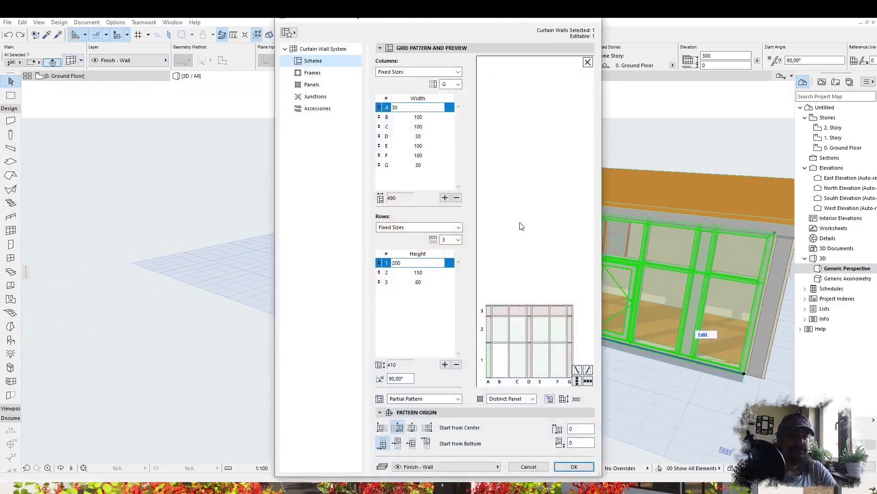
left_click(313, 73)
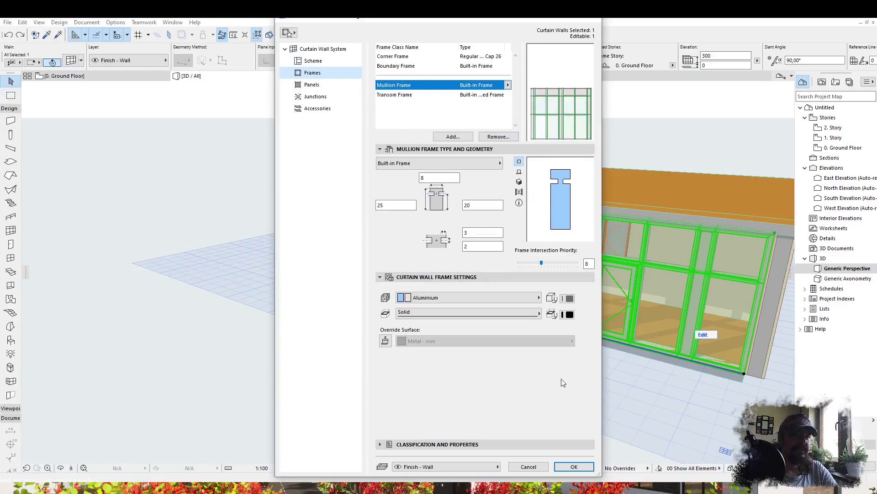
left_click(385, 342)
- Search the surfaces for "black" and set the mullion frame's override surface to Metal - Steel 26 black
left_click(549, 341)
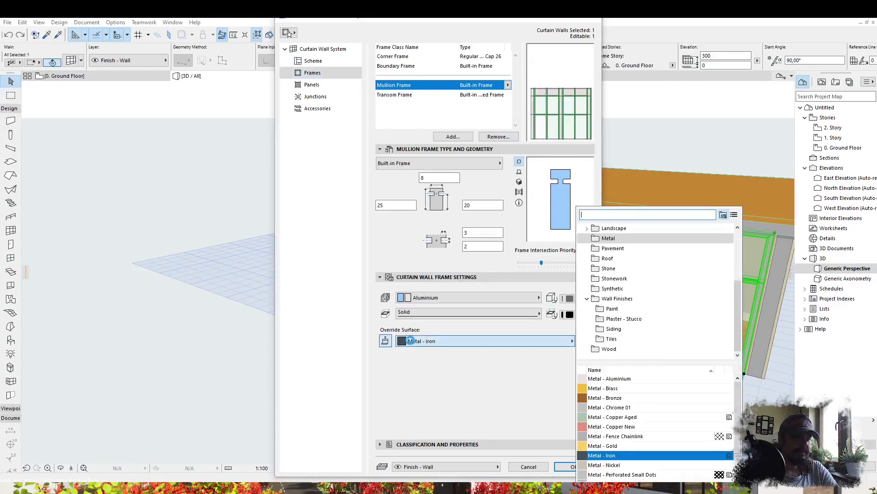
scroll(692, 420, "down", 1)
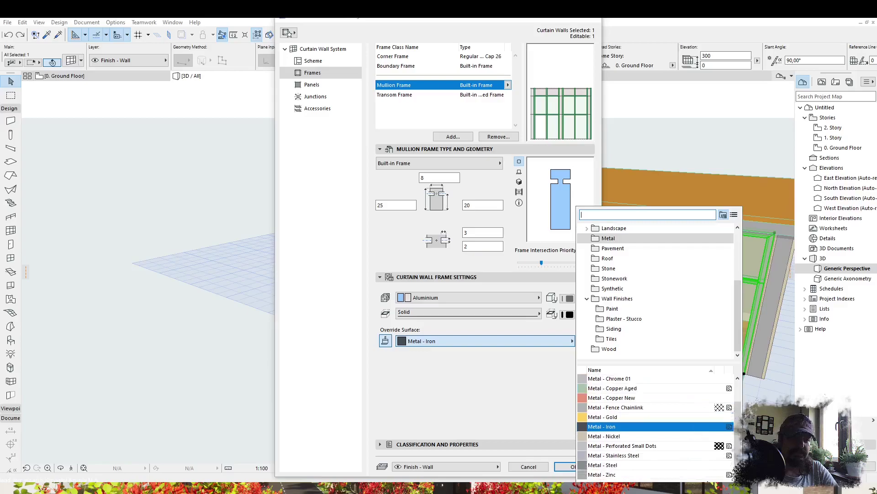
scroll(735, 439, "up", 3)
scroll(735, 439, "down", 3)
scroll(658, 439, "up", 3)
scroll(658, 438, "down", 3)
left_click(612, 213)
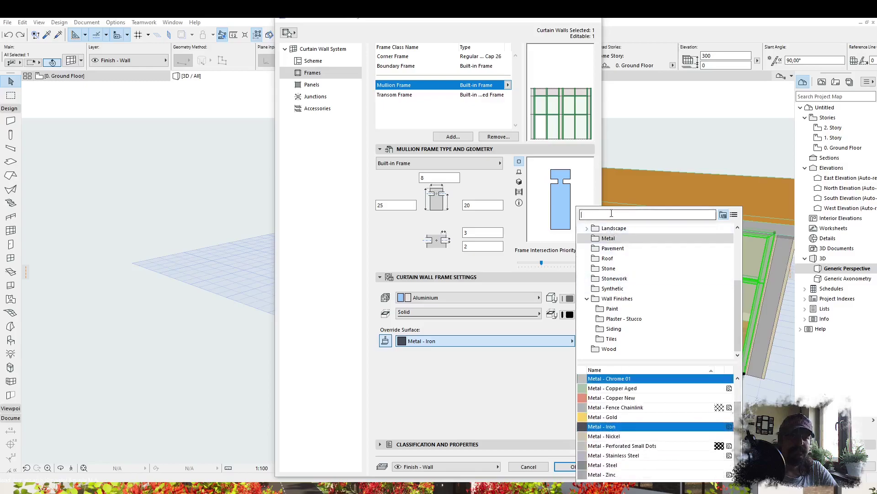
type("black")
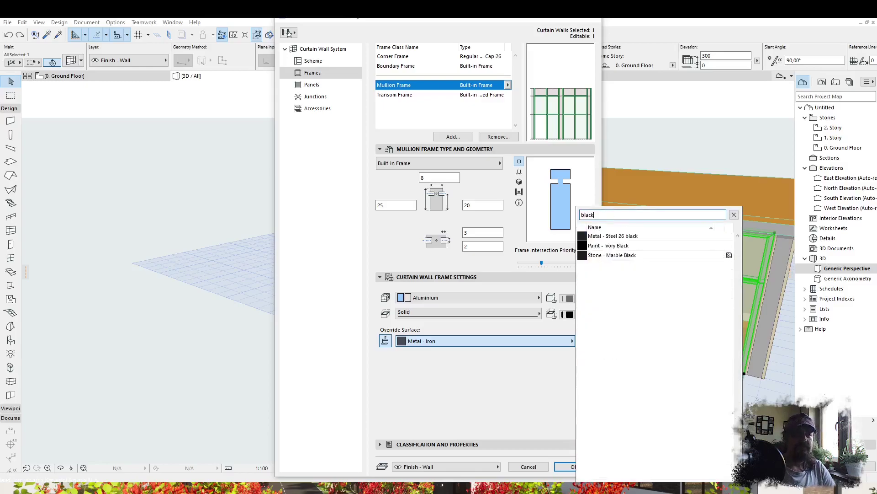
left_click(613, 236)
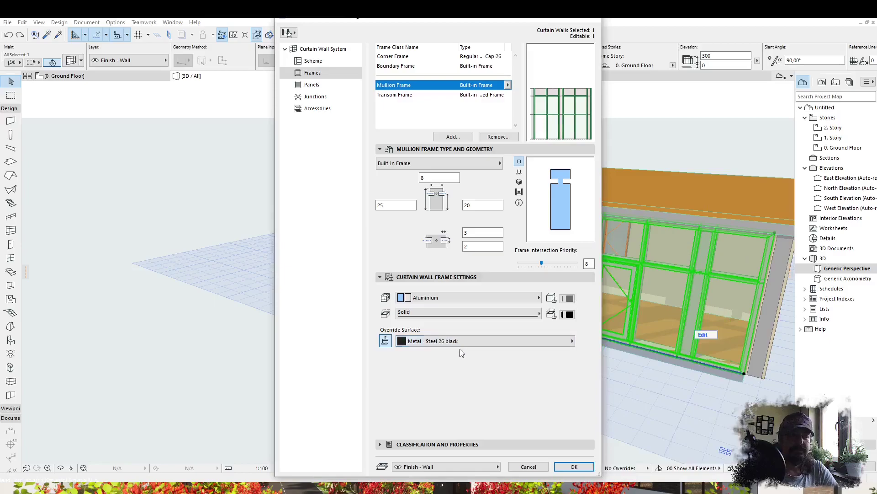
- Accept the curtain wall's mullion frame settings and clear the selection to show the facade
left_click(574, 466)
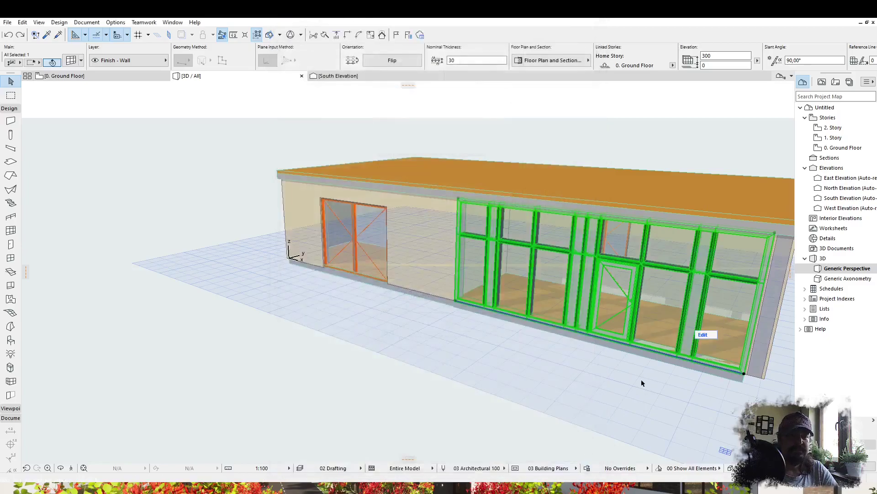
left_click(641, 370)
scroll(649, 273, "up", 2)
scroll(649, 273, "down", 5)
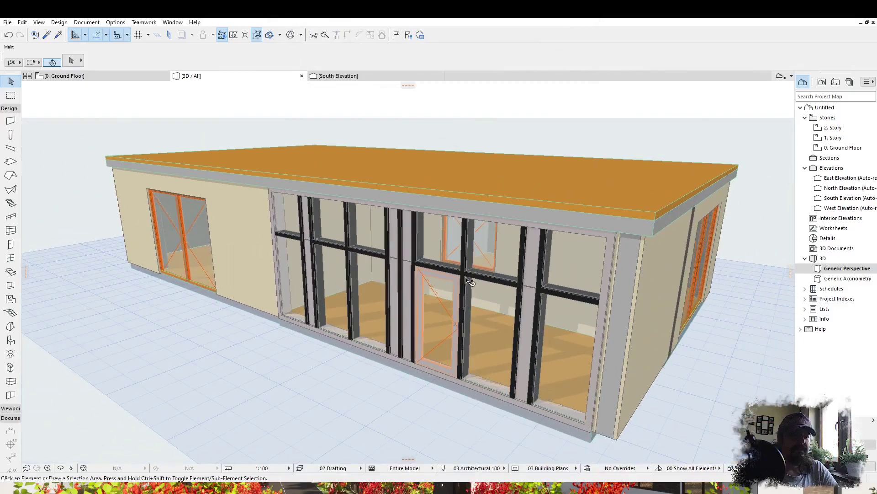
- Reopen the curtain wall's settings and display the Transom Frame class
left_click(467, 280)
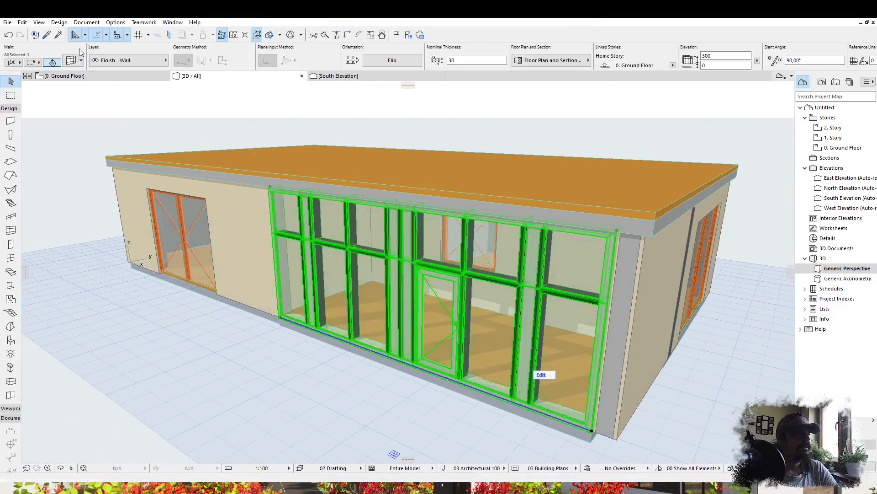
left_click(72, 61)
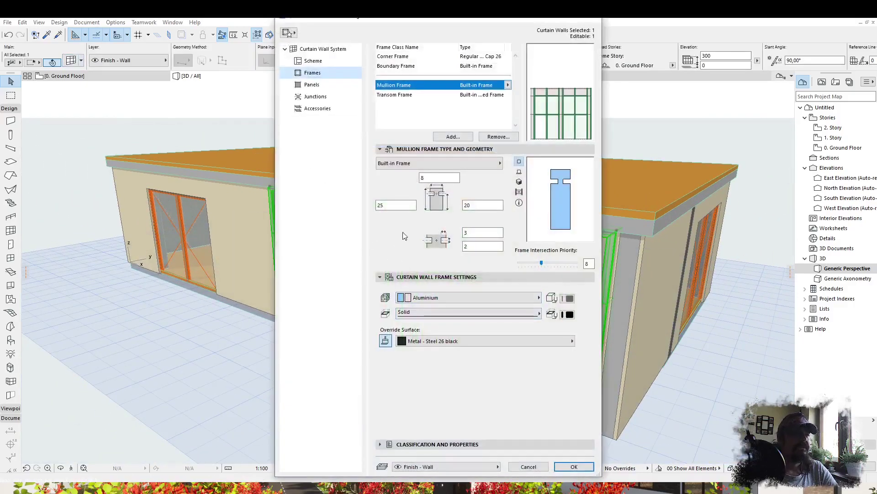
left_click(403, 95)
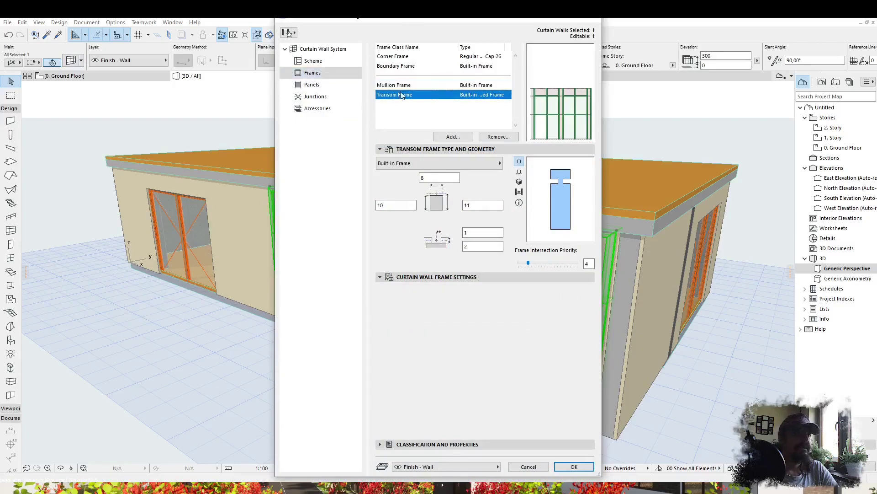
left_click_drag(412, 16, 506, 82)
left_click(439, 128)
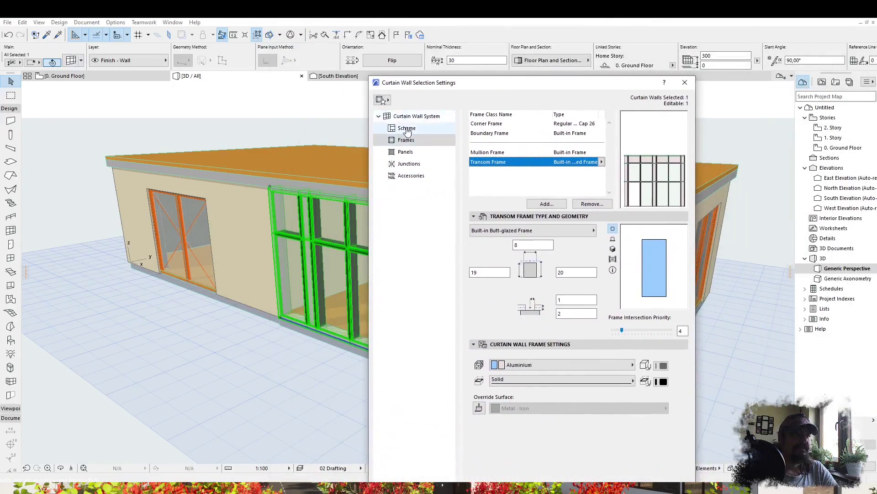
- Enable the surface overrides for the Distinct Panel and Main Panel classes, setting the Distinct Panel's third surface to Metal - Steel 26 black
left_click(434, 151)
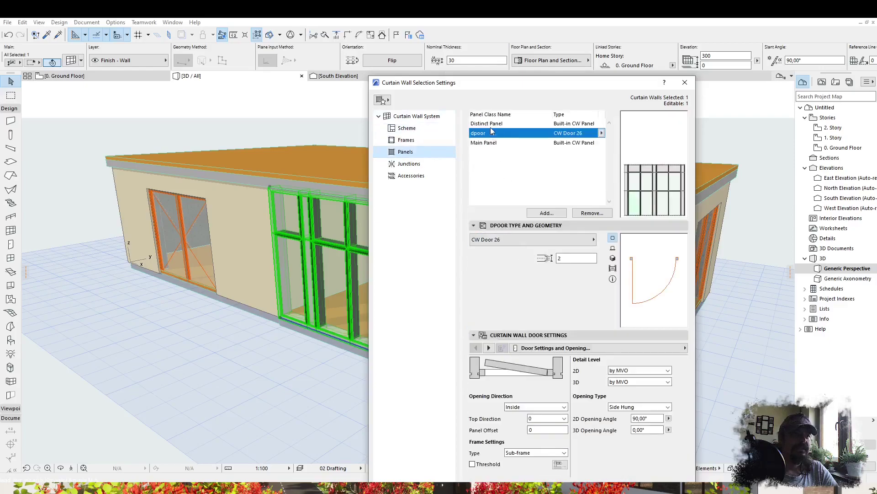
left_click(489, 124)
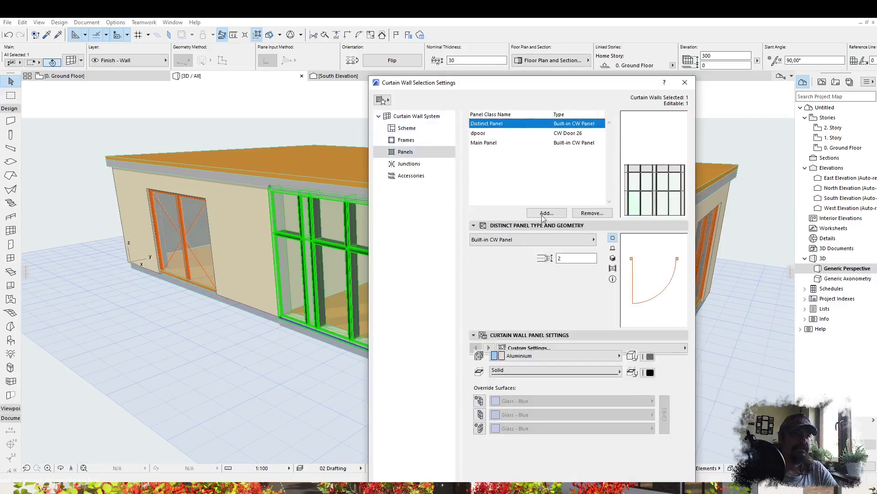
left_click(479, 401)
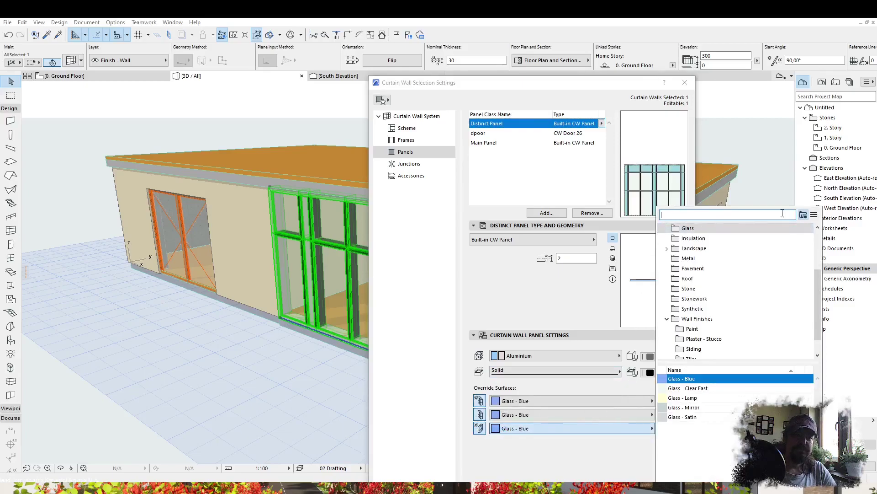
left_click(814, 215)
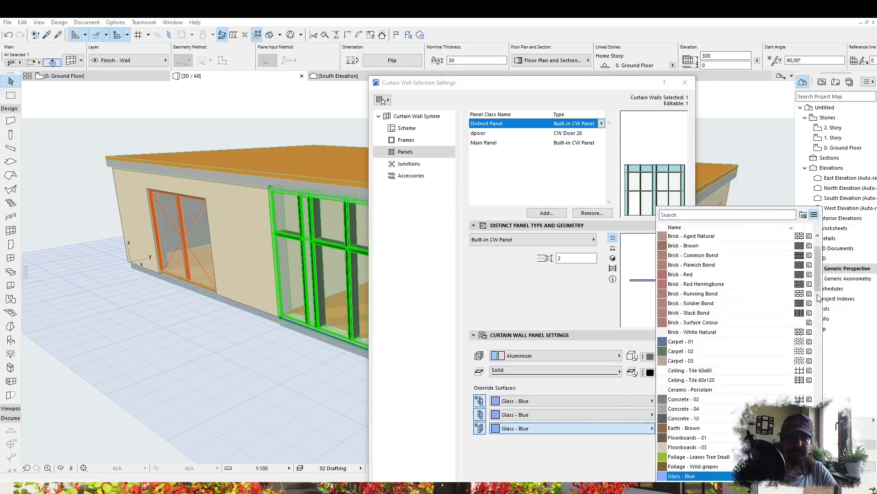
mouse_move(820, 288)
left_mouse_down()
mouse_move(821, 407)
mouse_move(825, 348)
left_mouse_up()
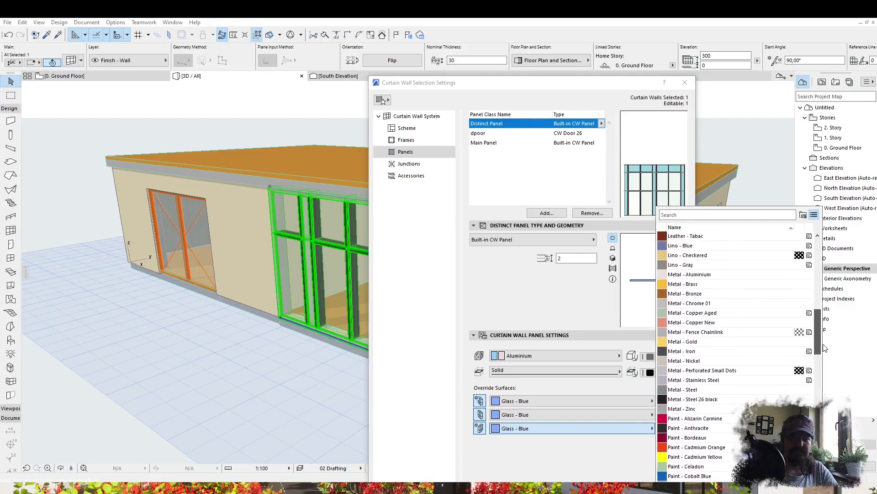
left_click(681, 399)
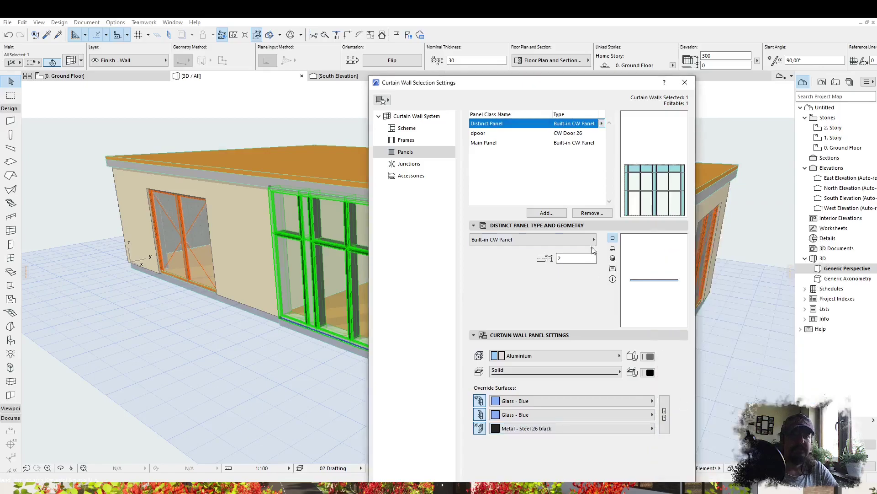
left_click(479, 144)
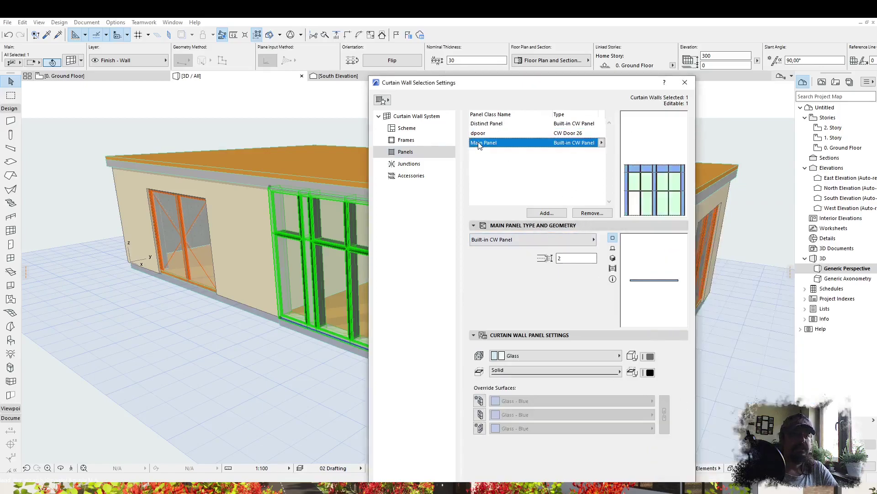
left_click(481, 402)
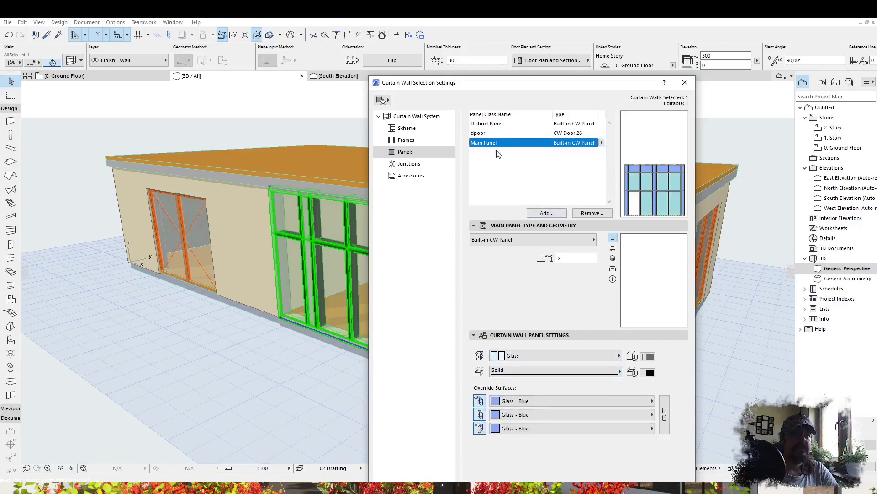
- Set the handle of the dpoor door panel to Style 11
left_click(496, 133)
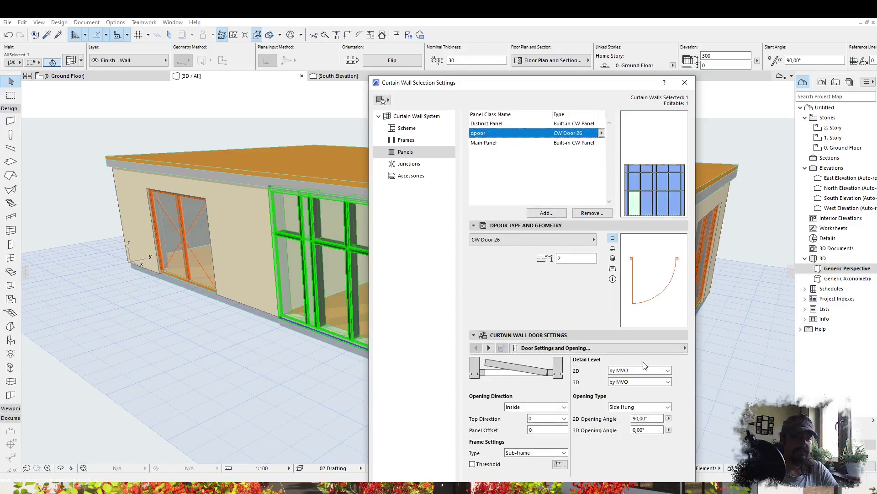
left_click(489, 348)
left_click(488, 348)
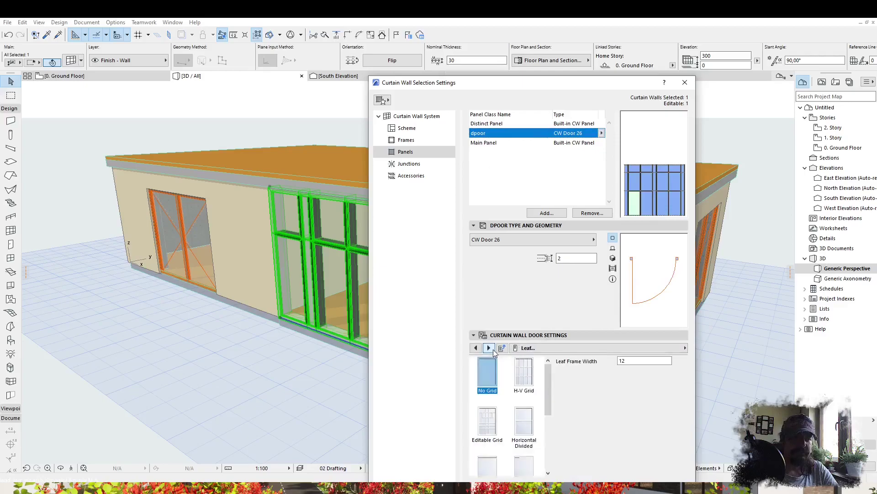
left_click(490, 348)
left_click(563, 386)
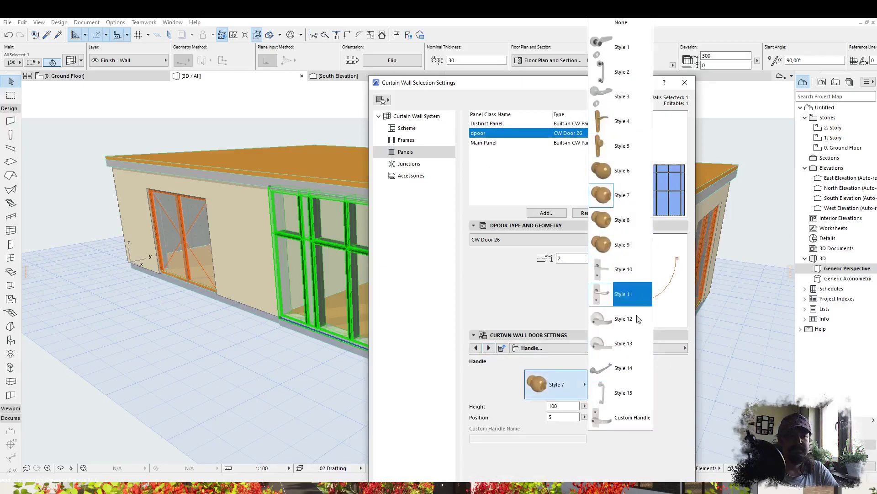
left_click(628, 295)
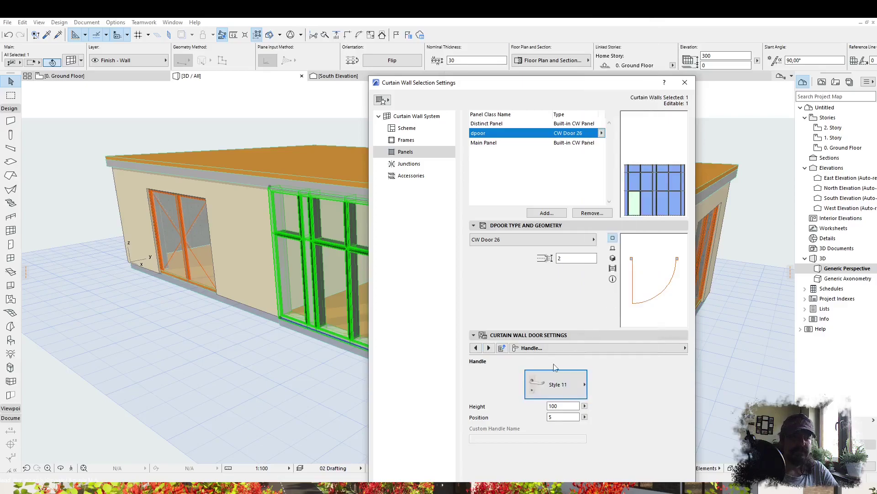
- Enable Override Surfaces in the model attributes of the dpoor door panel
left_click(489, 348)
left_click(489, 348)
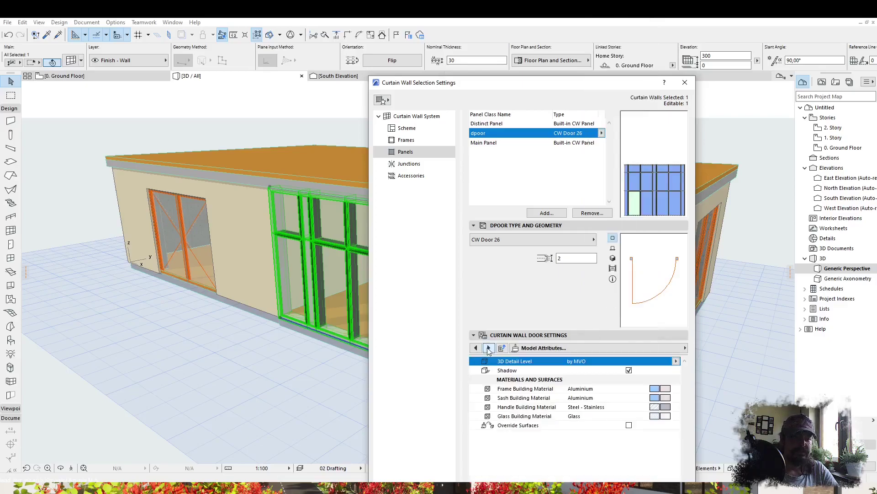
left_click(629, 425)
left_click_drag(544, 88, 506, 20)
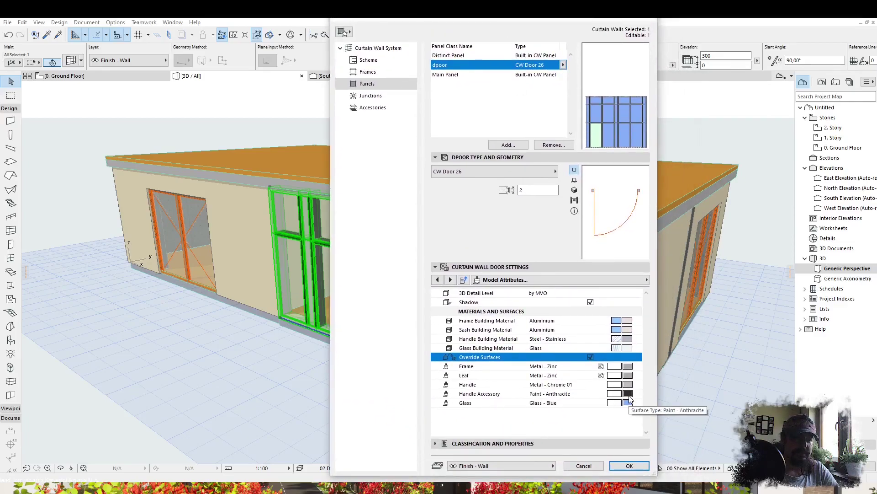
- Override the door's frame with Paint - Ivory Black and its leaf and handle with Metal - Steel 26 black, and accept the settings
left_click(628, 366)
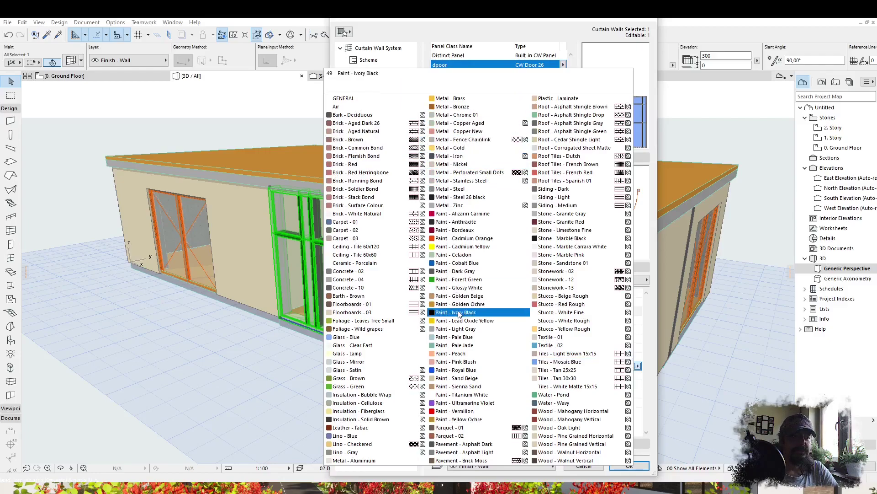
left_click(485, 312)
left_click(615, 376)
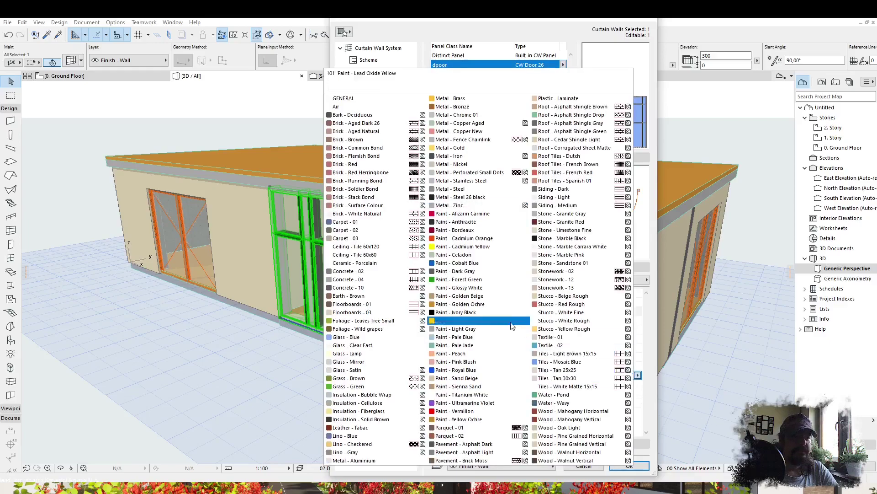
left_click(477, 198)
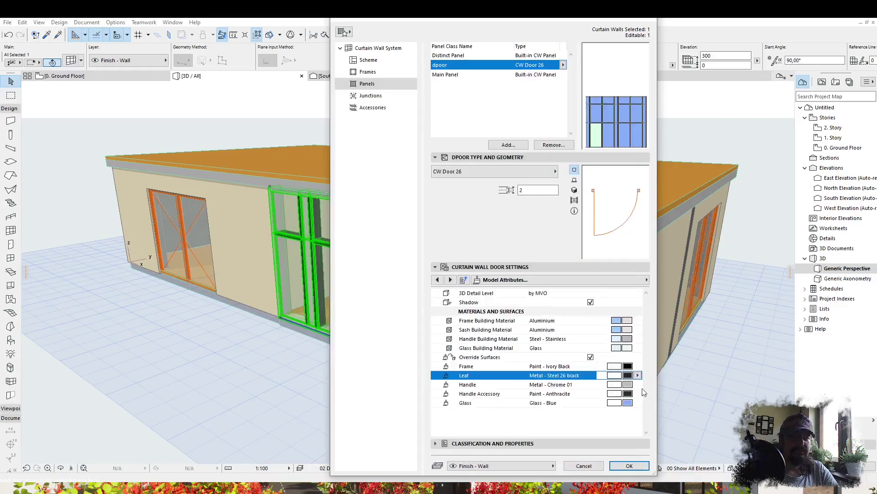
left_click(639, 385)
left_click(459, 197)
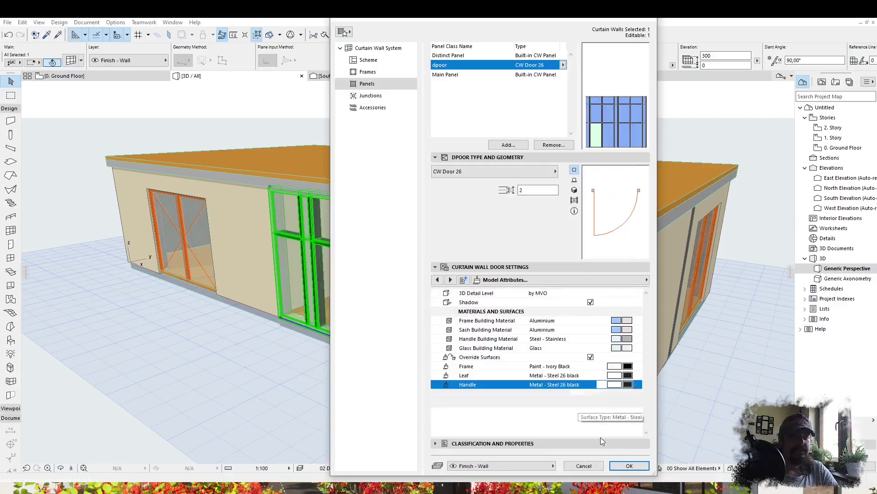
left_click(629, 465)
left_click(425, 391)
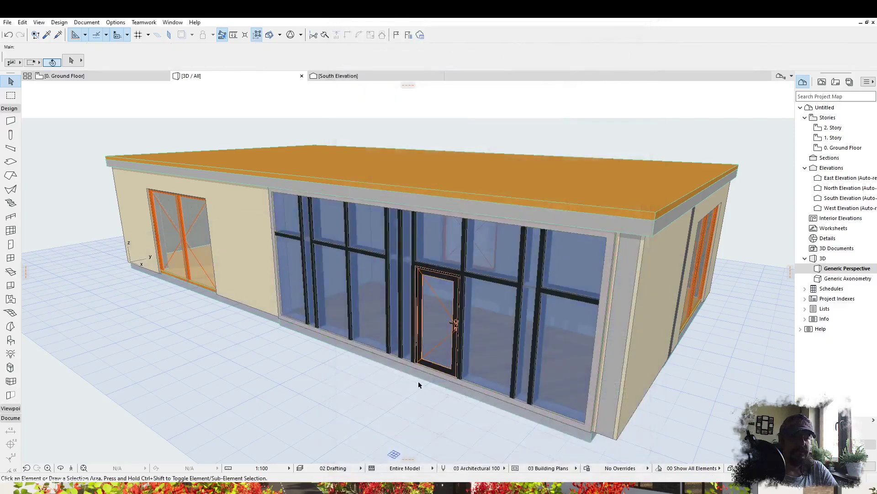
scroll(464, 383, "down", 3)
middle_click_drag(464, 384, 548, 366, "shift")
middle_click_drag(434, 375, 356, 339, "shift")
left_click(551, 370)
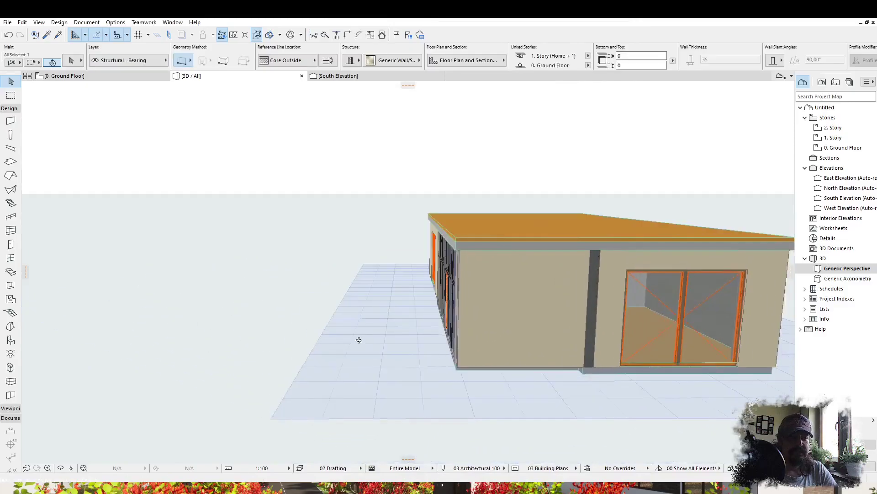
left_click(607, 319)
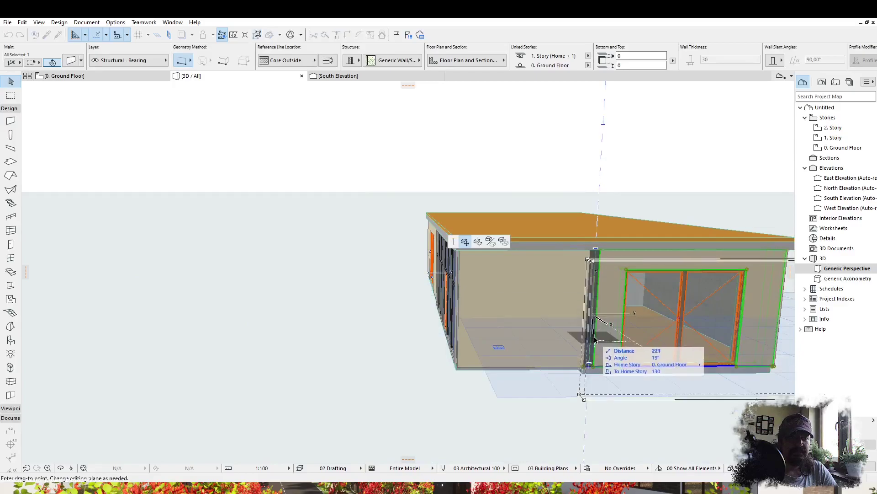
key("Escape")
- Open the settings of the wall segment beside the curtain wall and enable the override of its first surface
middle_click_drag(455, 355, 701, 358, "shift")
left_click(501, 299)
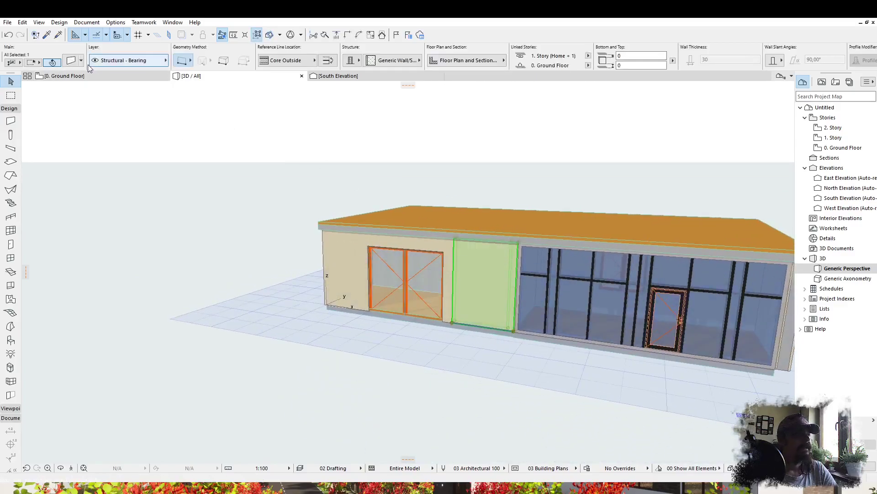
key("ctrl+t")
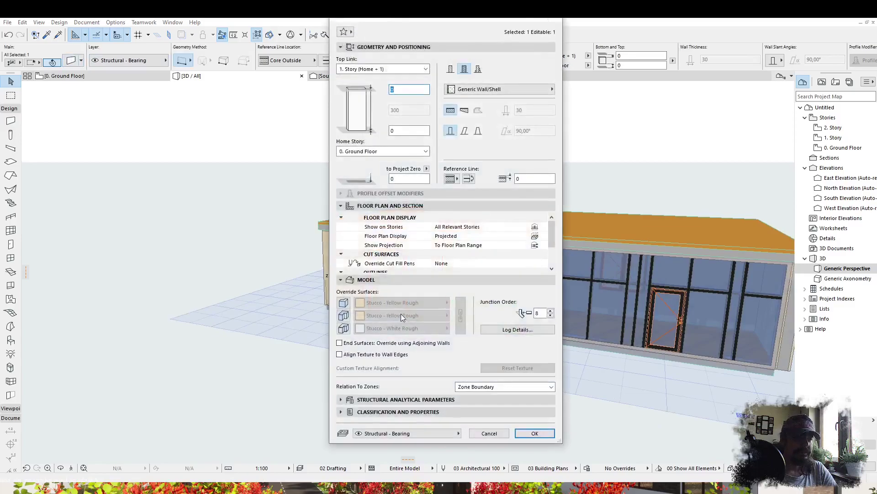
left_click(343, 303)
left_click(375, 305)
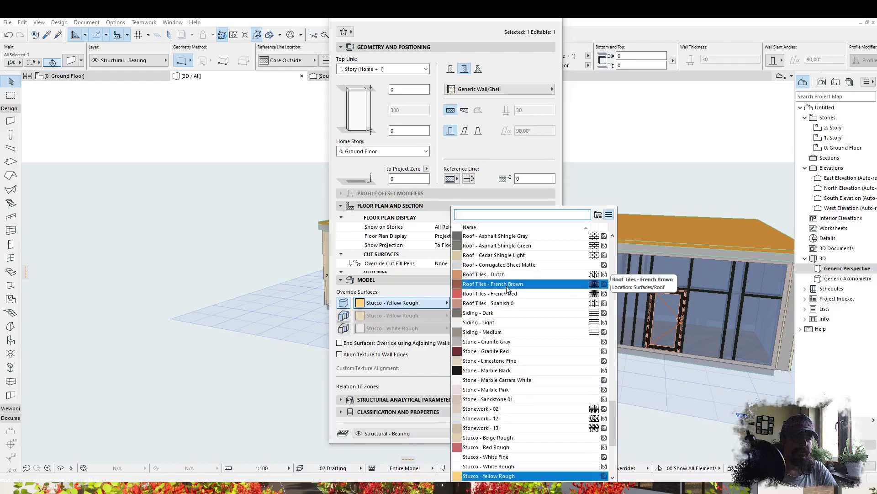
- Look through the available surfaces, including the Brick folder, for the wall's override surface
scroll(509, 292, "up", 8)
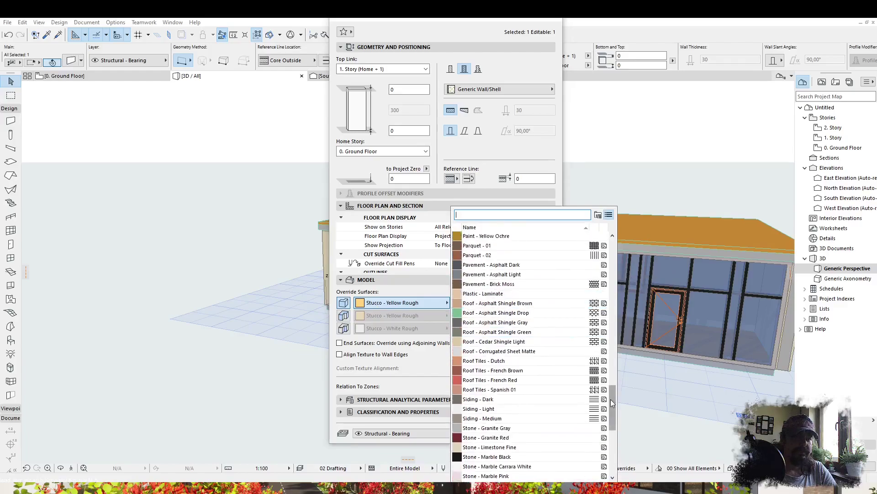
left_click(598, 215)
scroll(538, 290, "up", 5)
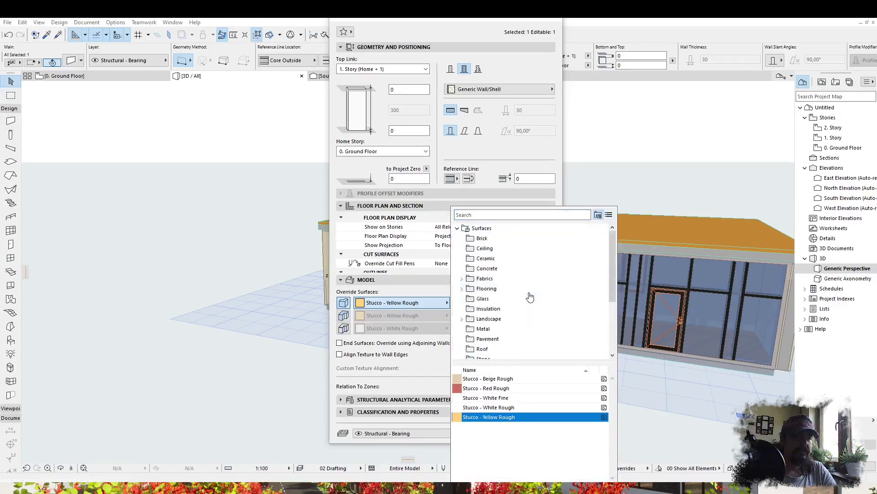
left_click(482, 239)
left_click(536, 400)
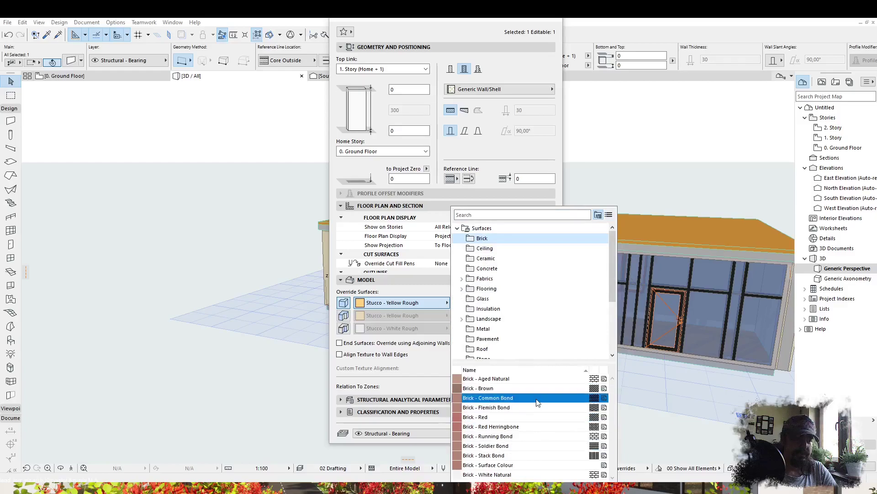
left_click(521, 217)
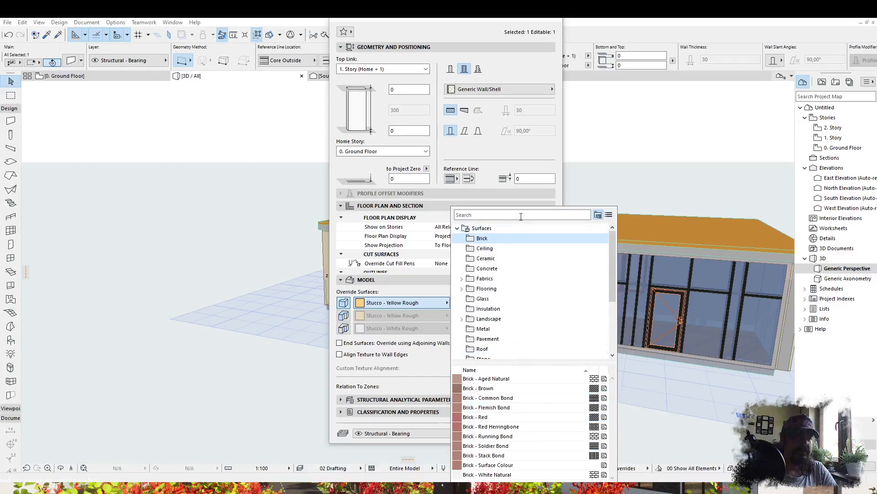
left_click(442, 77)
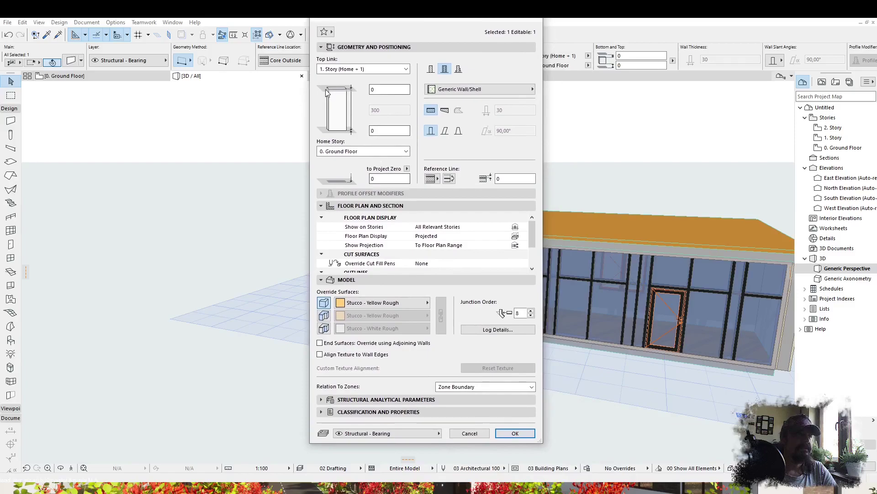
- Override the wall segment's surface with Brick - Aged Dark 26, enable end surface override using adjoining walls, and accept the settings
left_click(320, 47)
left_click(374, 169)
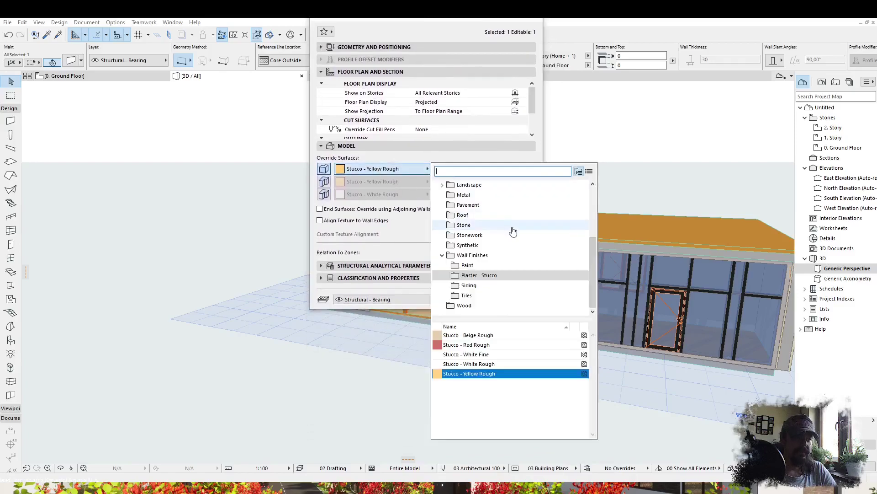
left_click(462, 194)
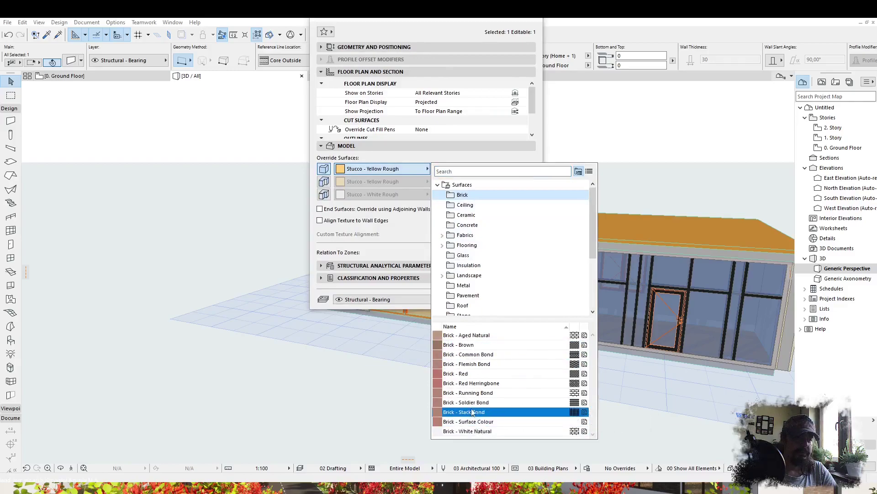
left_click(470, 170)
type("brick")
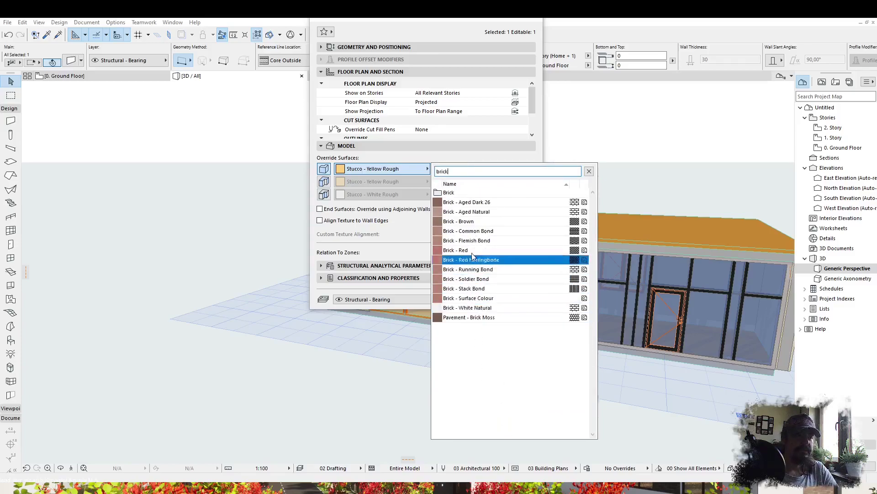
left_click(476, 202)
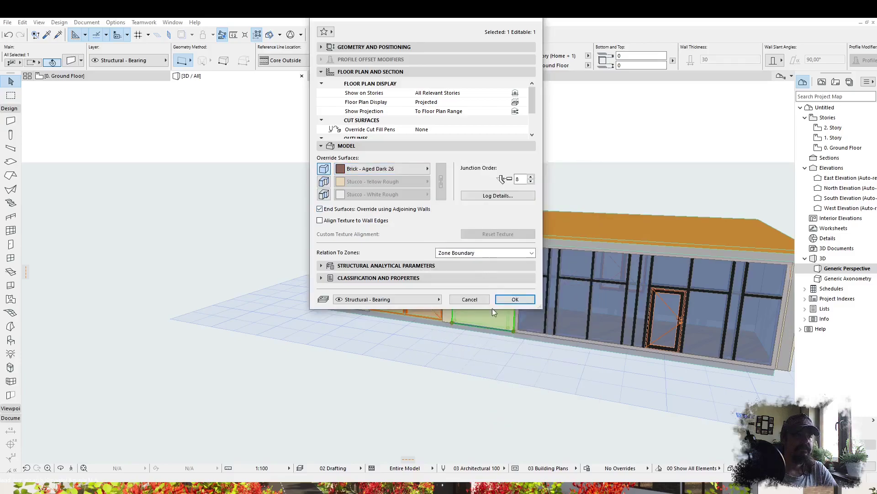
left_click(525, 299)
left_click(428, 397)
- Inspect the facade around the brick wall segment and the curtain wall from several angles
scroll(476, 289, "up", 5)
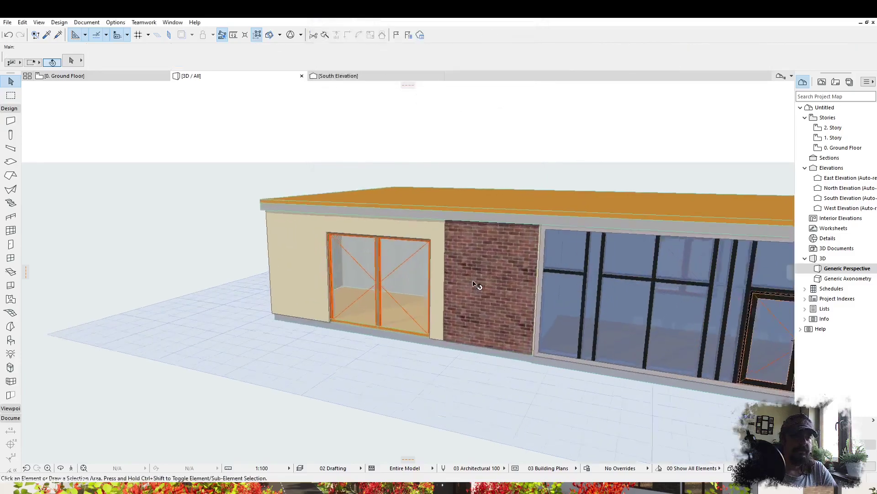
scroll(636, 283, "down", 3)
middle_click_drag(407, 314, 393, 316, "shift")
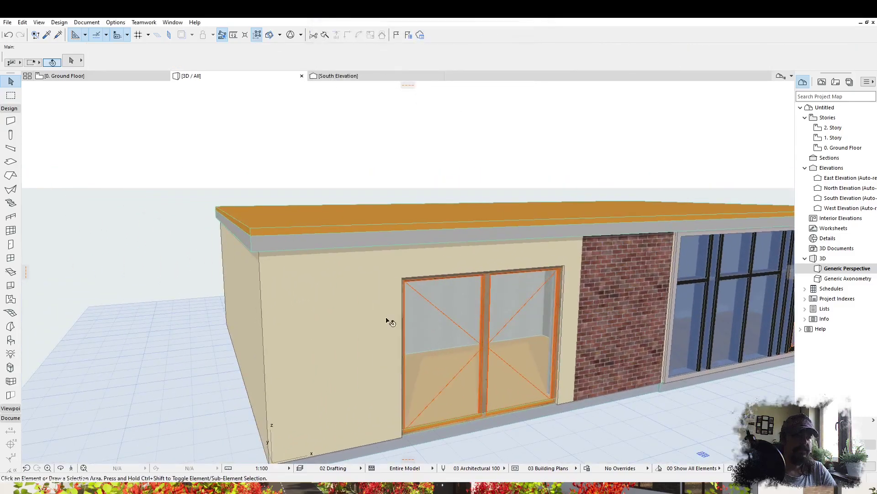
left_click(340, 329)
scroll(279, 157, "down", 5)
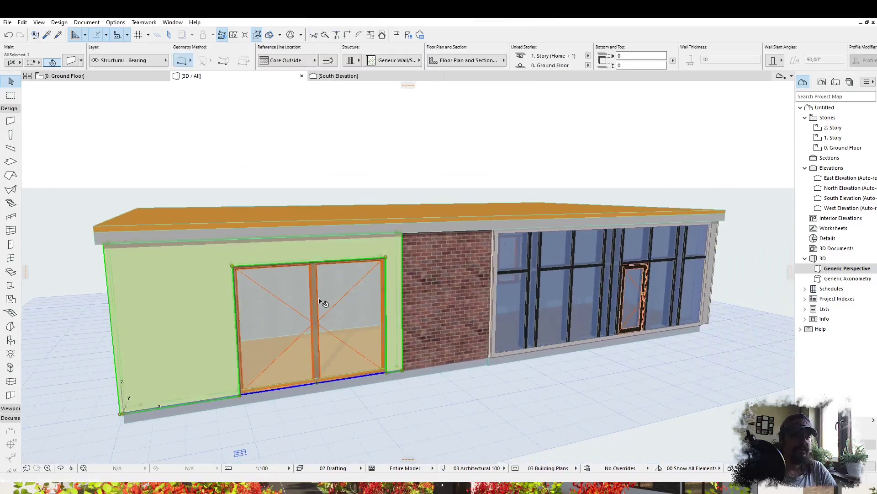
scroll(306, 317, "up", 5)
middle_click_drag(306, 316, 345, 336, "shift")
- Override the surface of the curtain wall's Boundary Frame with Metal - Steel 26 black and accept the settings
left_click(427, 330)
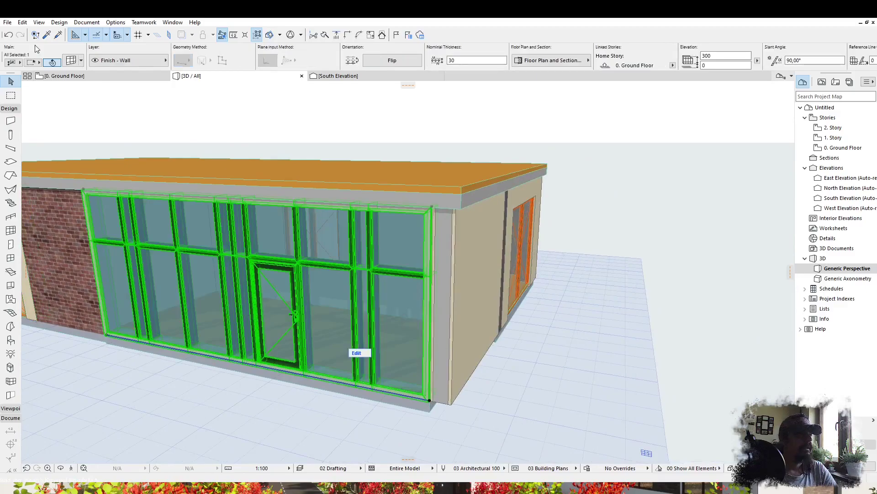
left_click(72, 61)
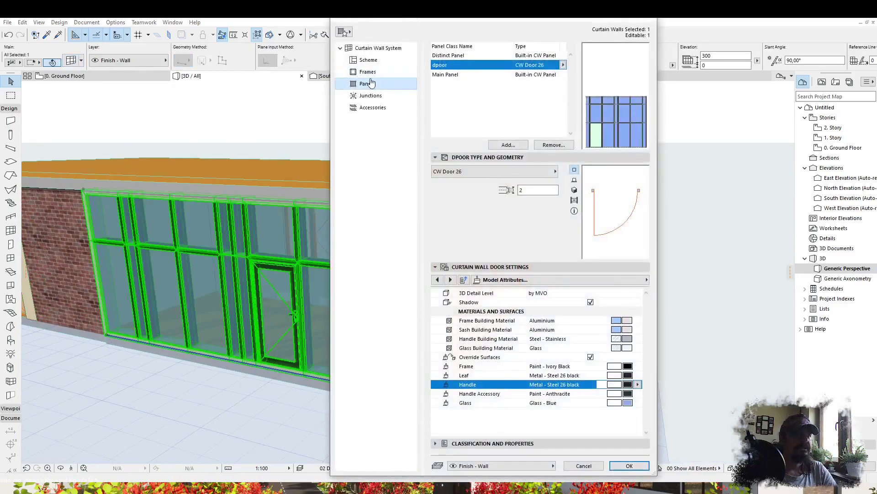
left_click(368, 72)
left_click(457, 65)
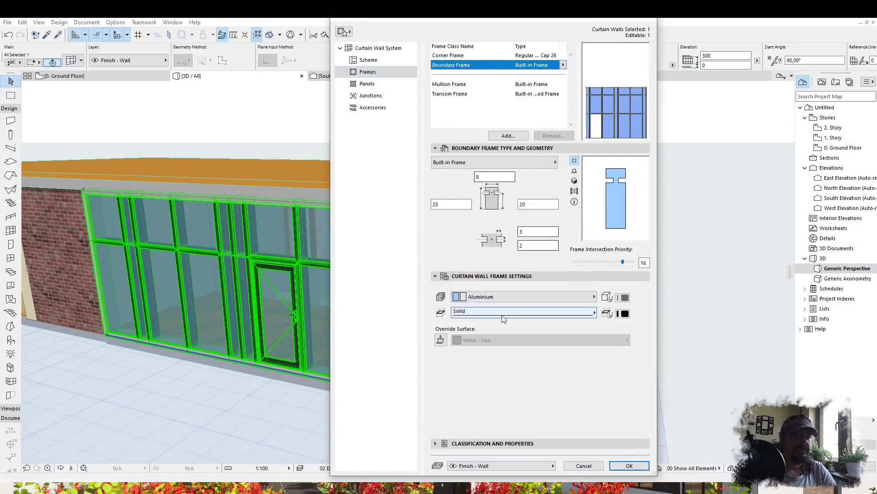
left_click(441, 340)
left_click(459, 343)
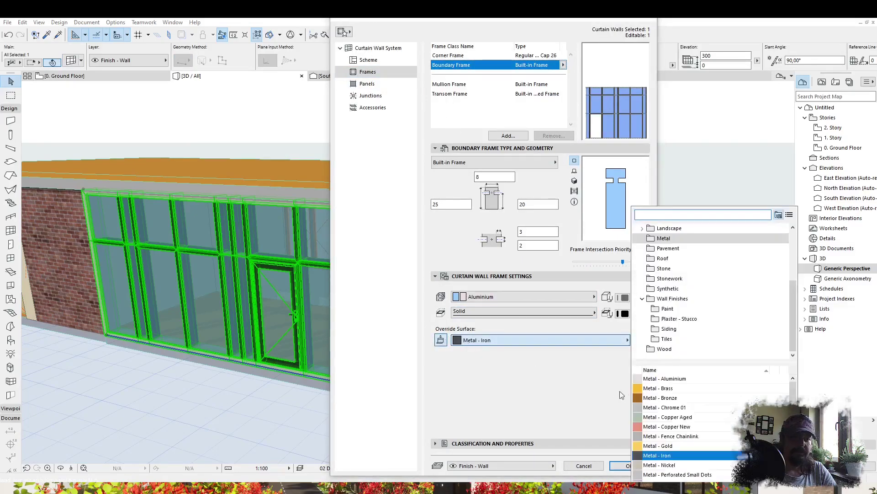
left_click(665, 215)
type("bla")
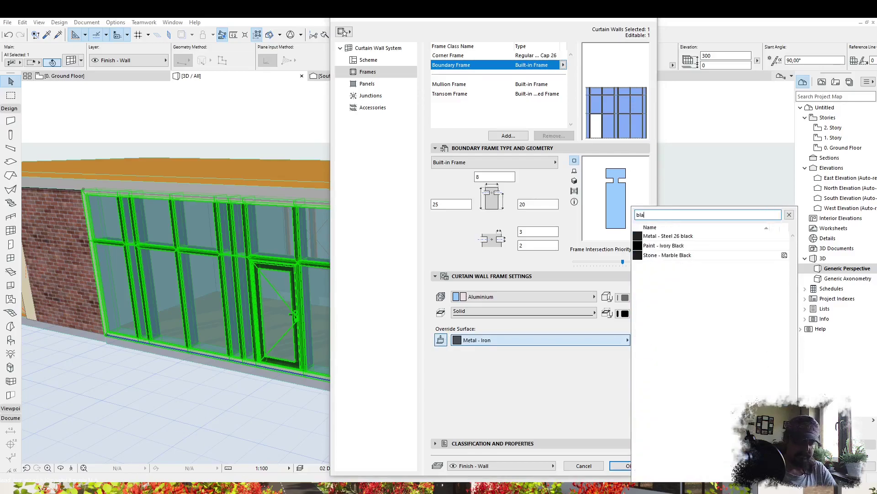
type("ck")
left_click(671, 236)
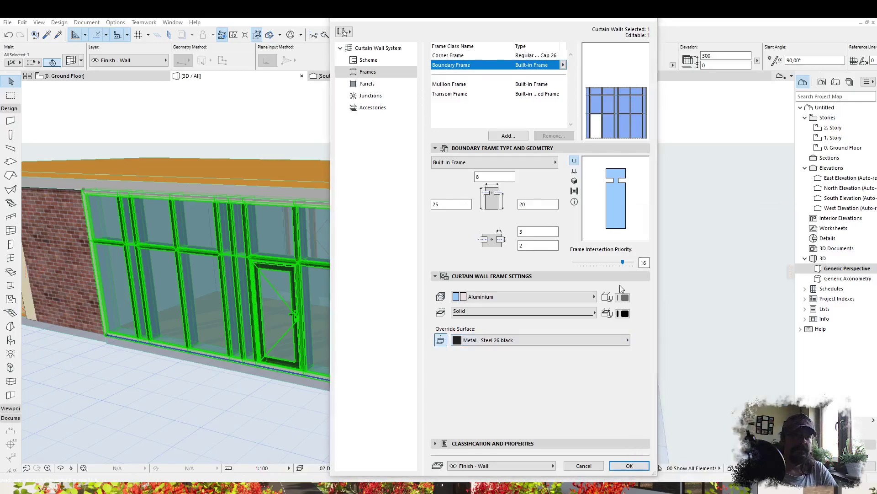
left_click(630, 465)
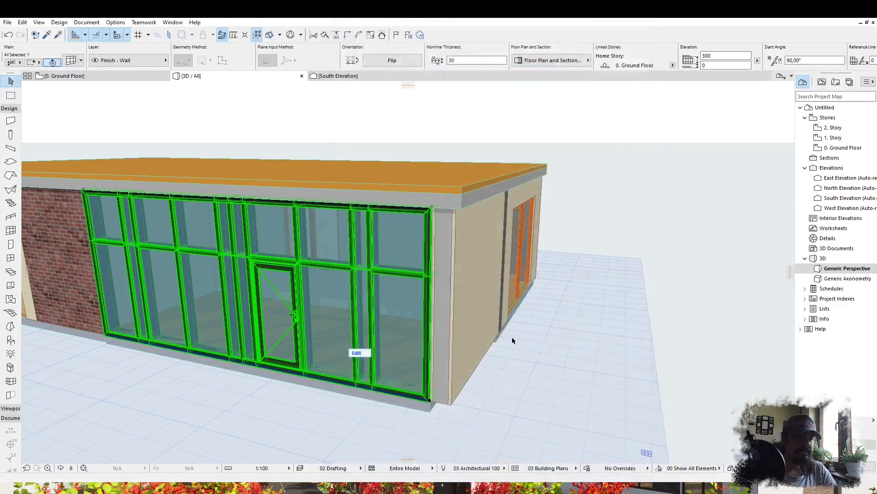
left_click(511, 337)
- Open the settings of the side wall next to the curtain wall and enable and link its three surface overrides
middle_click_drag(465, 291, 477, 292, "shift")
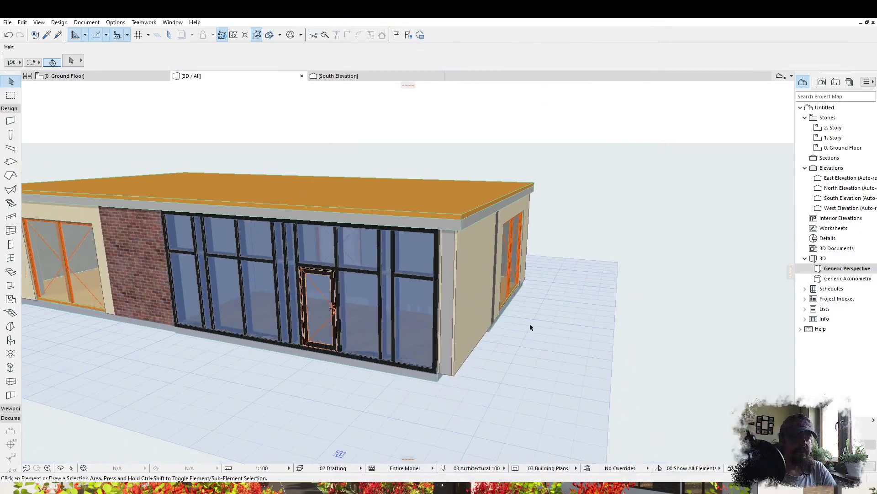
middle_click_drag(531, 323, 462, 314, "shift")
left_click(462, 313)
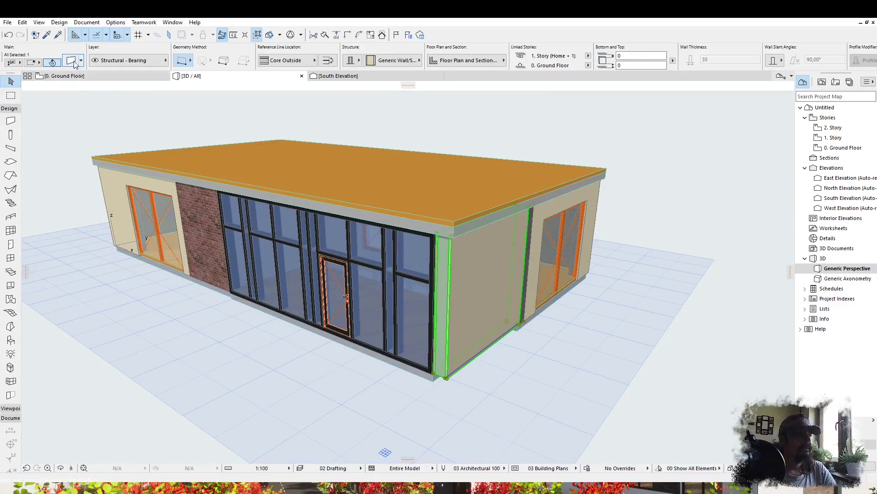
key("ctrl+t")
left_click(324, 168)
left_click(324, 181)
left_click(324, 194)
left_click(386, 194)
left_click(440, 182)
- Set the side wall's linked override surfaces to Stucco - White Fine and accept the settings
left_click(428, 194)
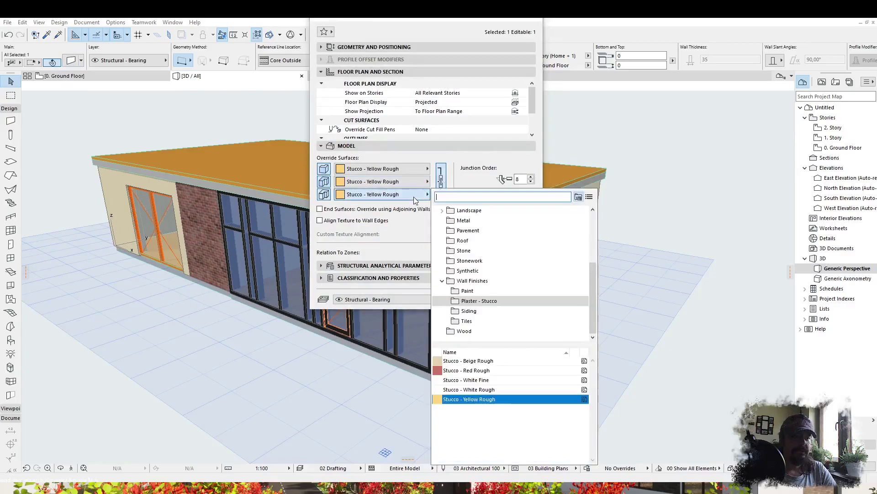
left_click(479, 346)
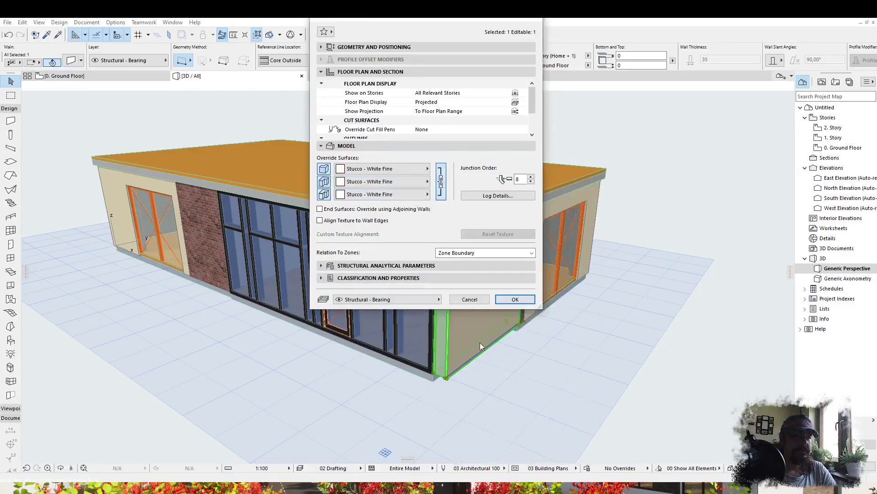
left_click(516, 299)
left_click(539, 353)
- Examine the building's exterior in 3D from different sides to check the applied surfaces
scroll(593, 240, "up", 5)
scroll(593, 241, "down", 3)
middle_click_drag(594, 241, 307, 261, "shift")
scroll(554, 292, "up", 5)
scroll(392, 275, "up", 3)
scroll(392, 277, "down", 3)
mouse_move(392, 278)
middle_mouse_down("shift")
mouse_move(447, 243)
mouse_move(393, 295)
middle_mouse_up("shift")
scroll(447, 242, "down", 3)
- Draw a rectangular slab on the ground floor plan that extends beyond the building on all sides
key("F2")
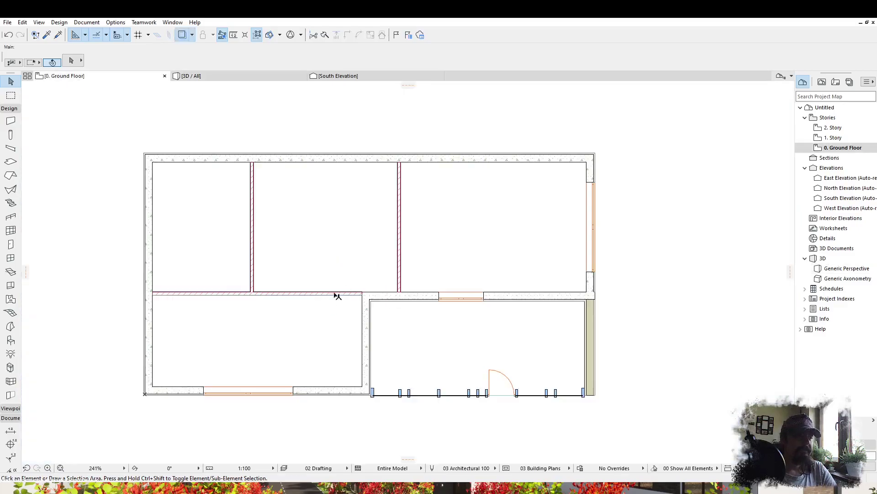
middle_click_drag(352, 345, 360, 261)
key("s")
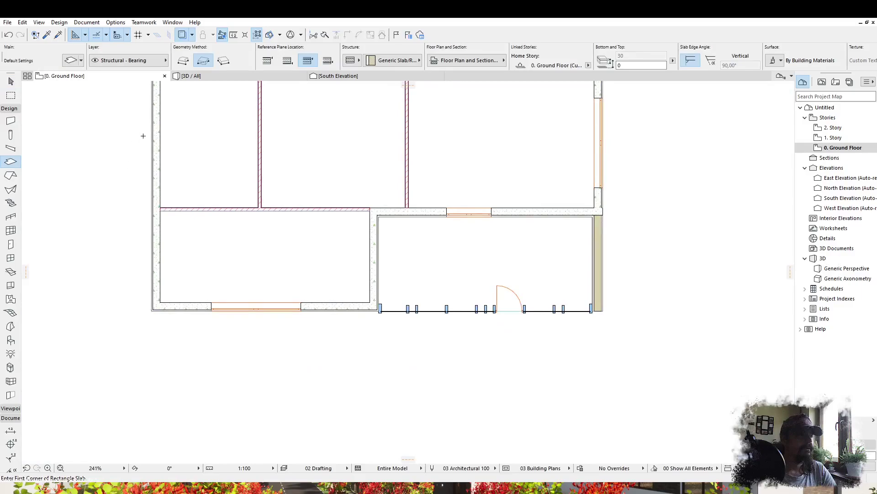
scroll(289, 310, "down", 2)
left_click(126, 122)
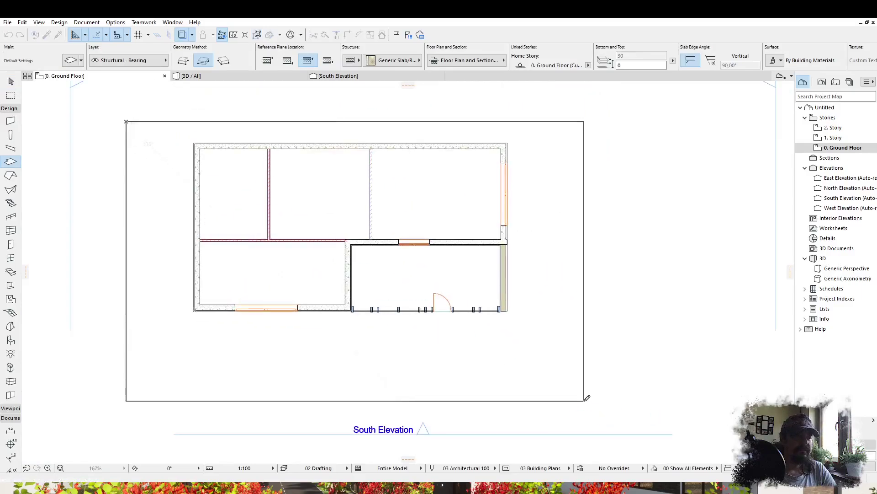
left_click(584, 400)
- Cut a rectangular hole along the building's outer outline from the slab and show all elements in 3D
left_click(584, 251)
left_click(490, 241)
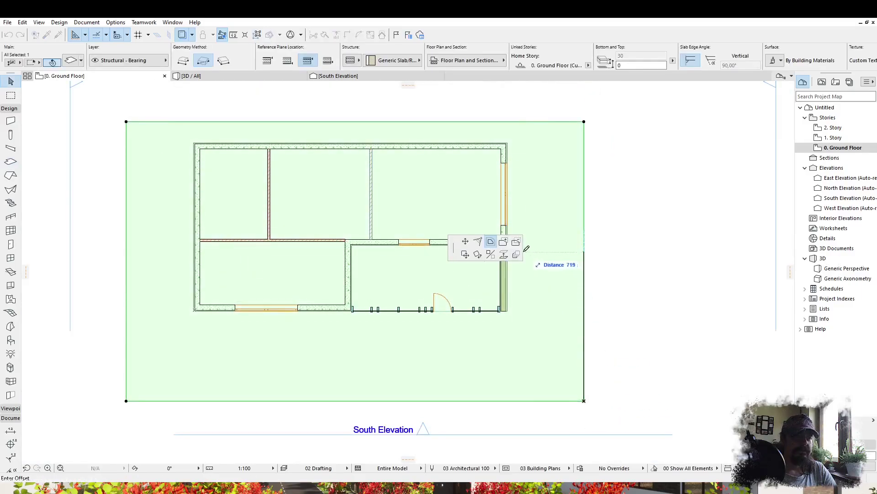
left_click(507, 311)
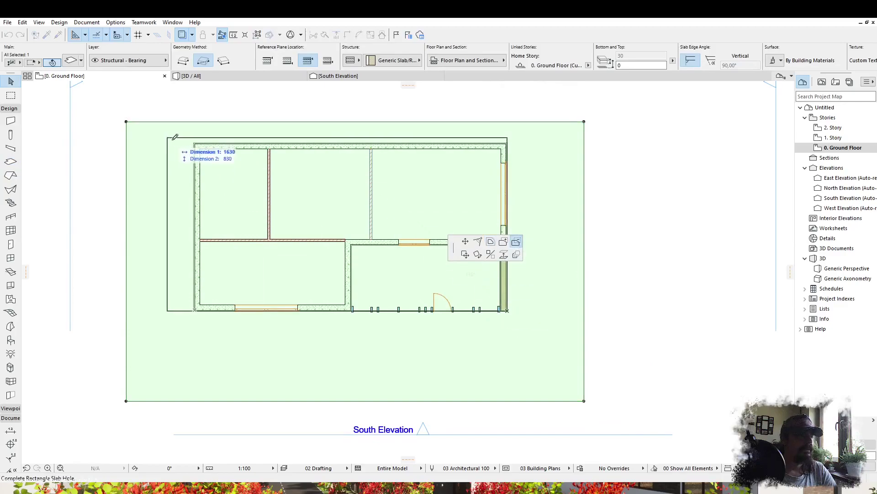
left_click(195, 142)
left_click(104, 188)
right_click(104, 188)
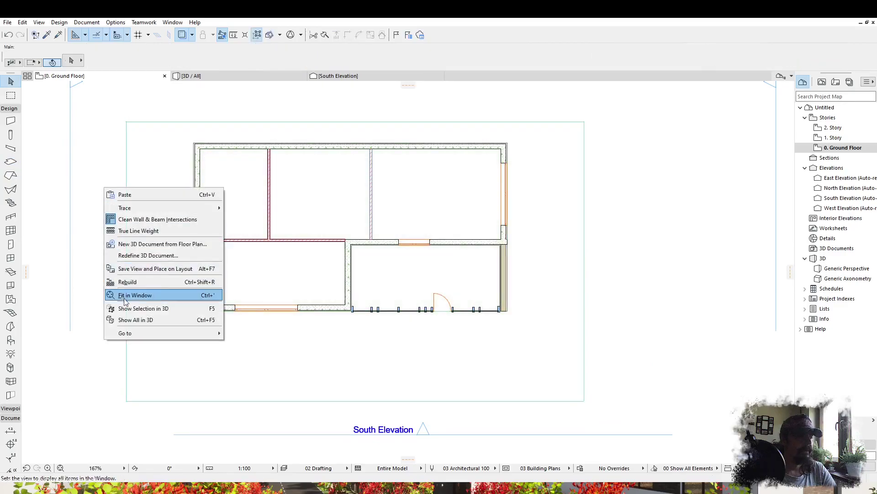
left_click(128, 320)
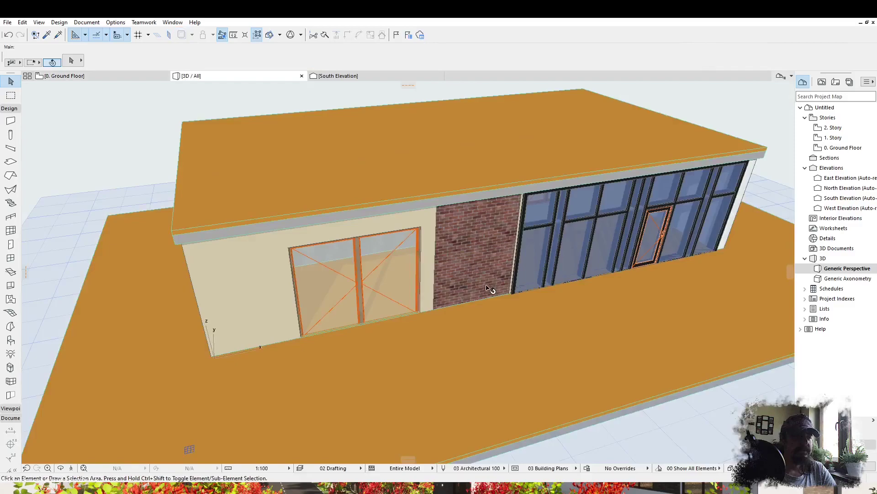
- Lower the surrounding ground slab, first trying a top offset of -20 and settling on -5
left_click(550, 331)
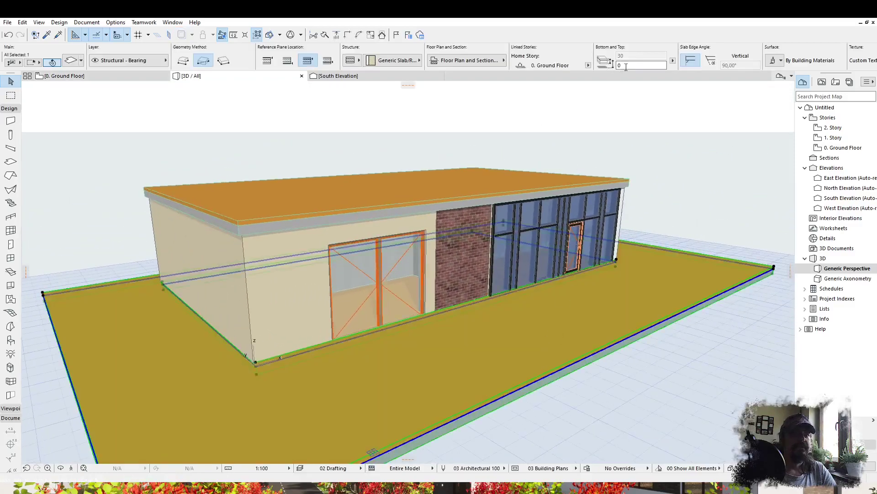
type("-20")
key("Return")
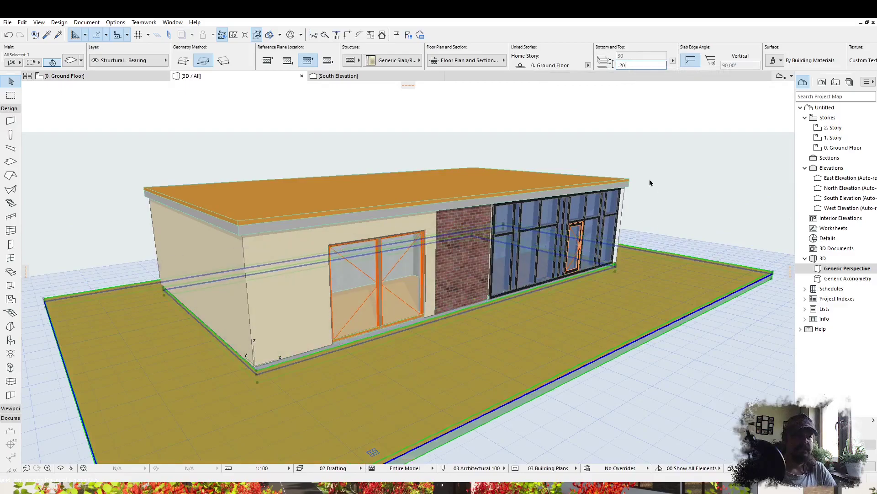
type("-")
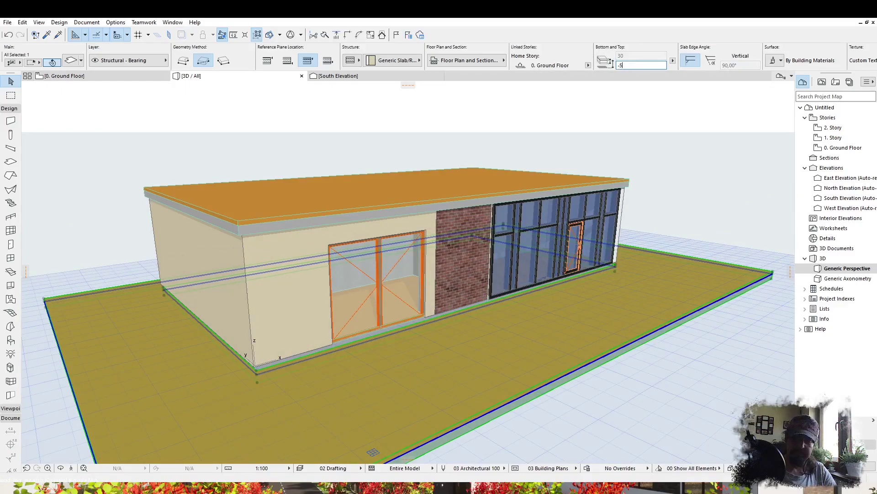
type("5")
key("Return")
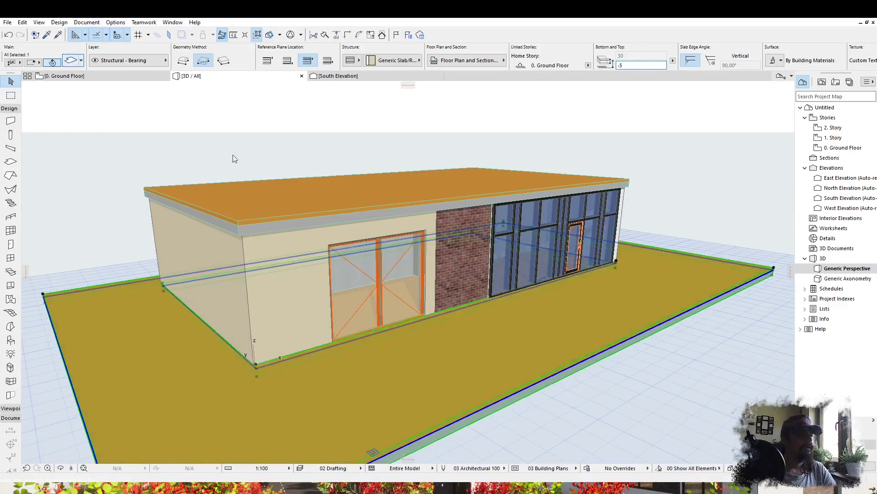
- Open the surface attribute settings, list the surfaces by folder and go to the Landscape folder's Grass subfolder
key("ctrl+t")
left_click(527, 389)
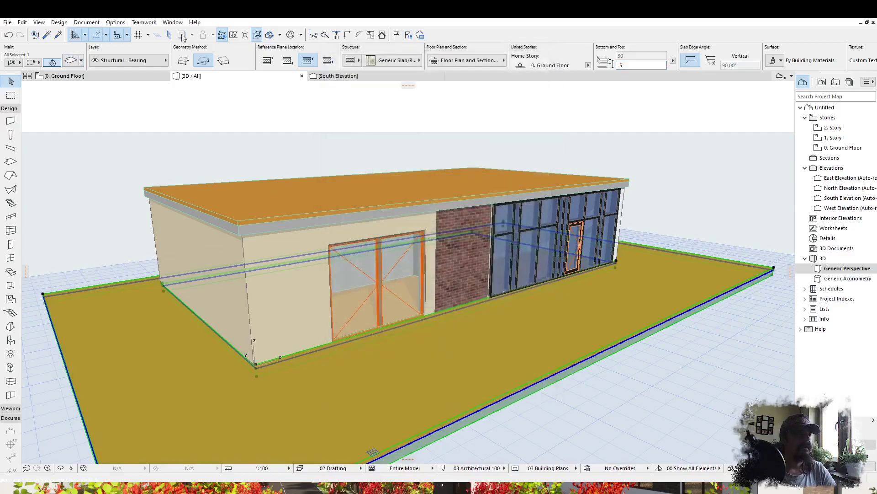
left_click(116, 23)
mouse_move(133, 33)
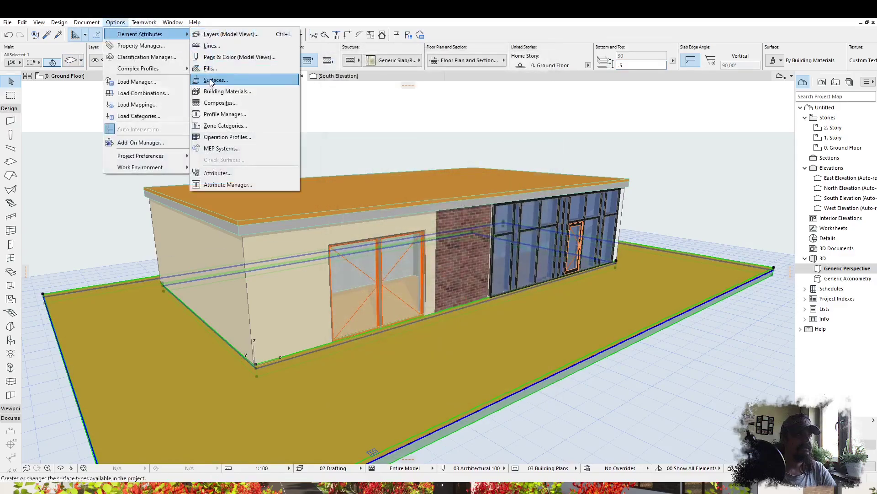
left_click(229, 79)
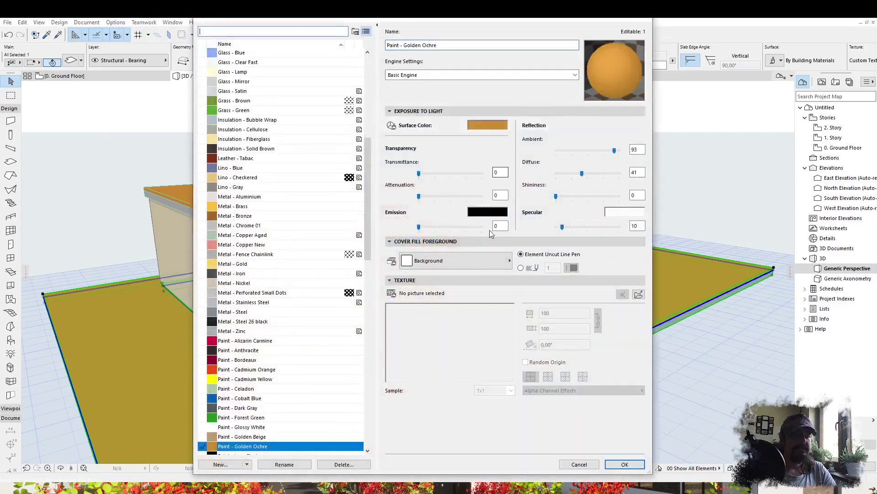
left_click(356, 31)
left_click_drag(368, 121, 226, 128)
left_click(208, 126)
left_click(236, 136)
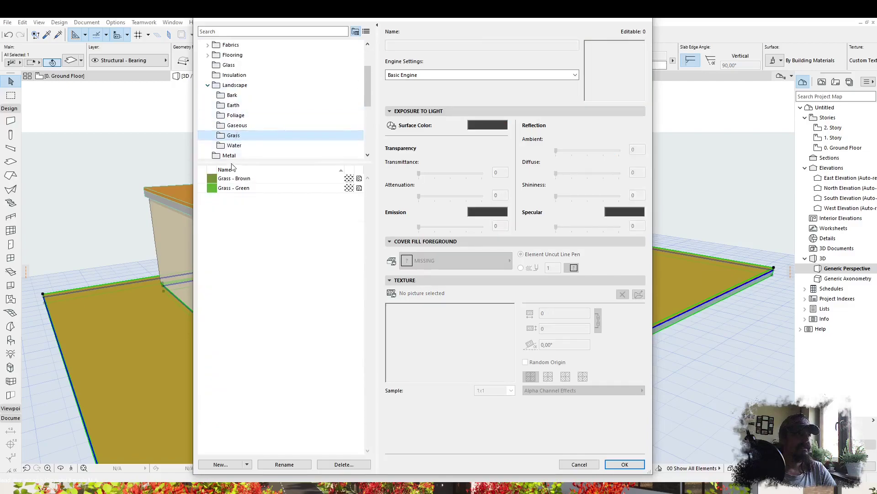
- Create a new surface from the catalog's Landscape 26 folder, using Grass - 03 26 from its Grass 26 subfolder
left_click(233, 178)
left_click(232, 188)
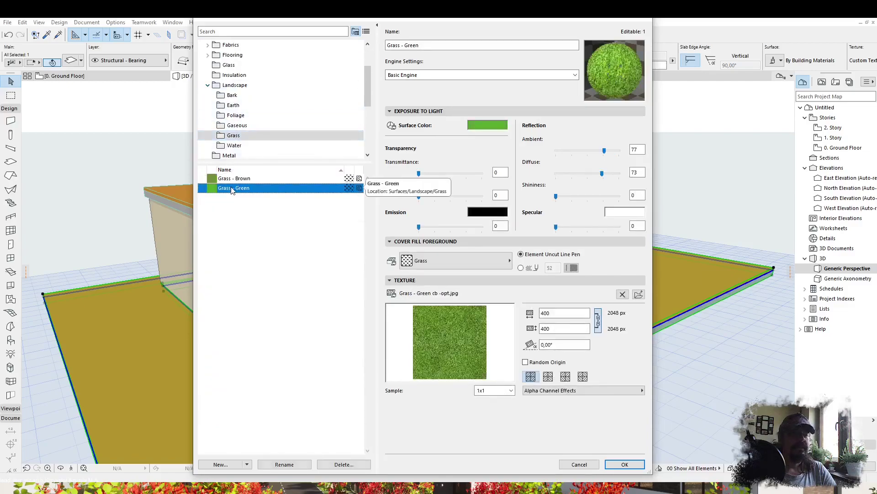
left_click(233, 179)
left_click(233, 188)
left_click(247, 465)
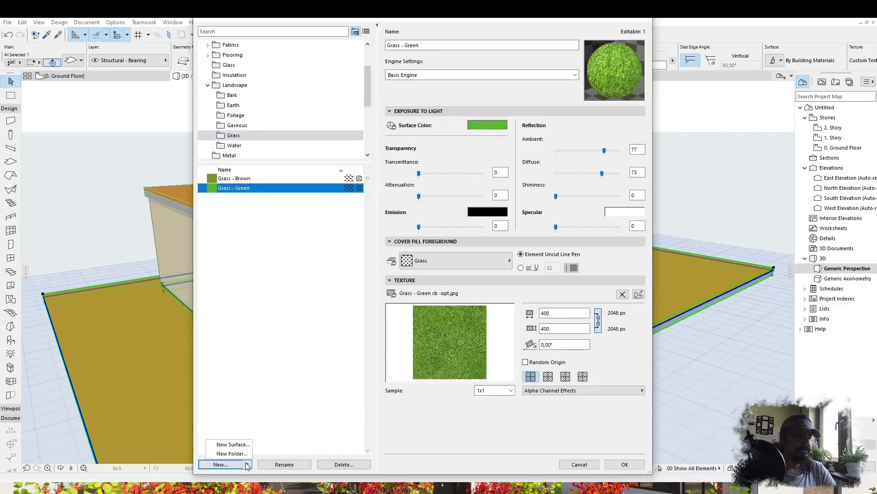
left_click(233, 444)
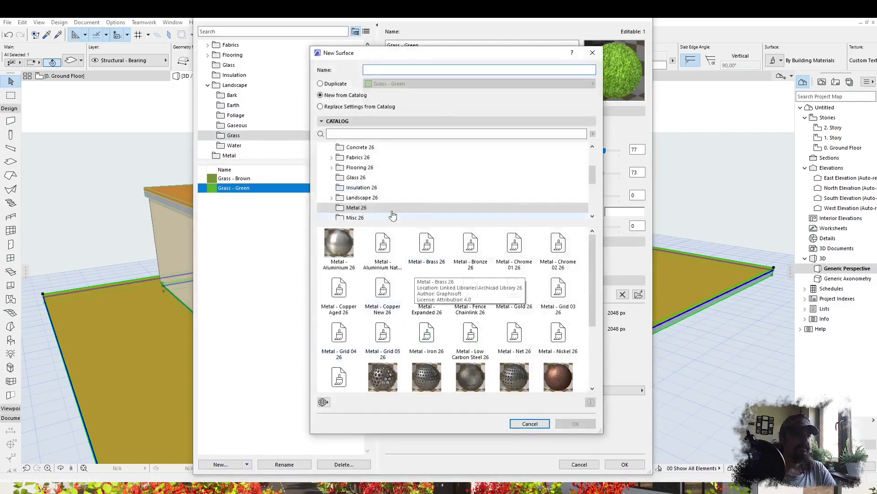
scroll(361, 181, "down", 5)
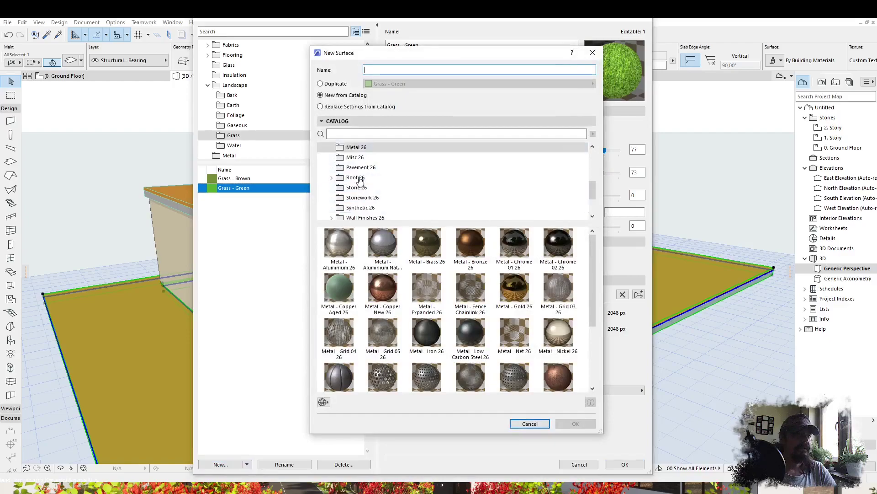
scroll(366, 182, "up", 1)
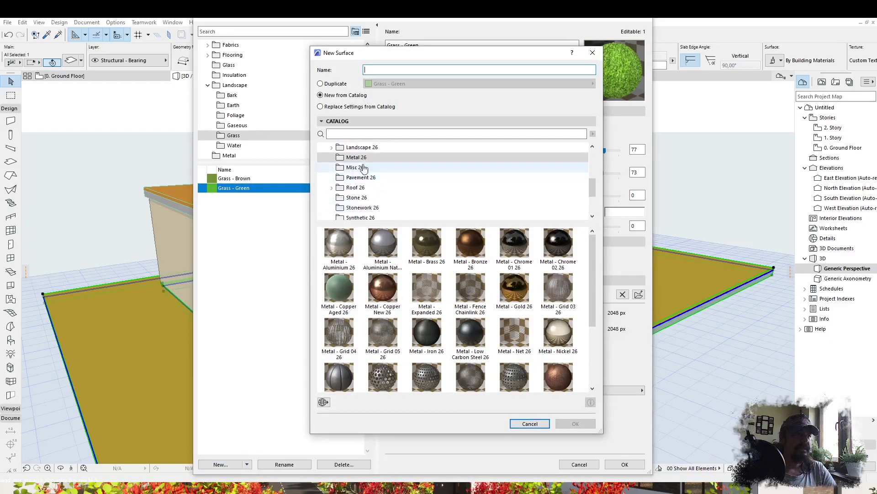
left_click(365, 148)
left_click(331, 147)
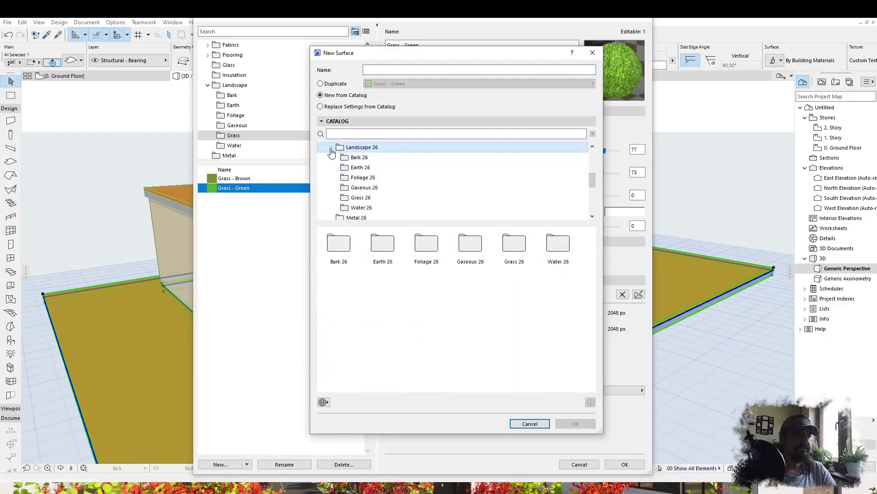
left_click(361, 197)
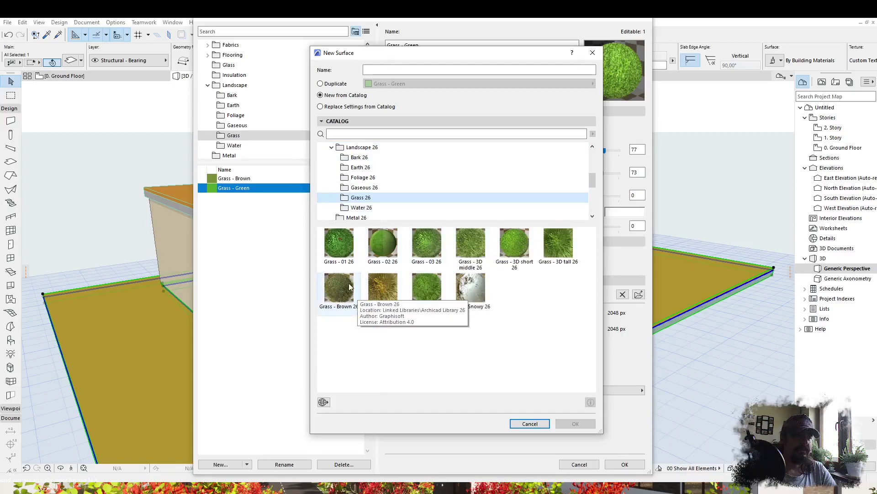
double_click(427, 247)
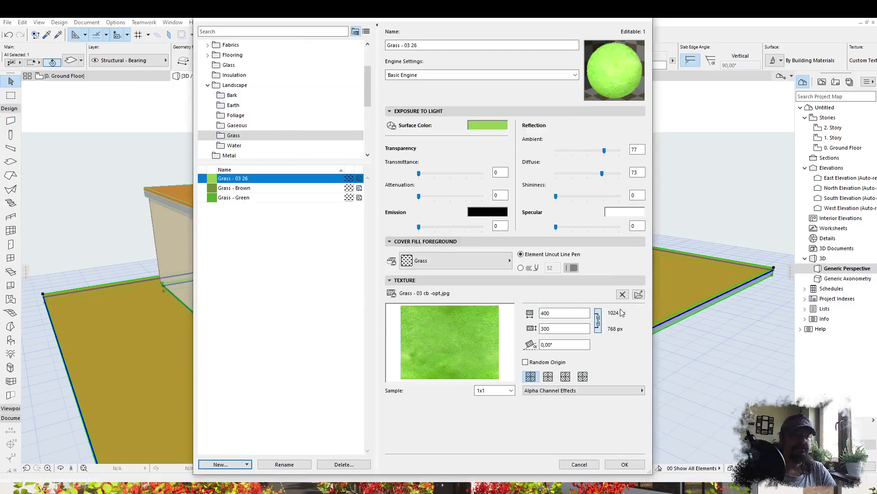
- Switch the new grass surface's engine settings to Cineware and Redshift by Maxon and accept the surface settings
left_click(417, 82)
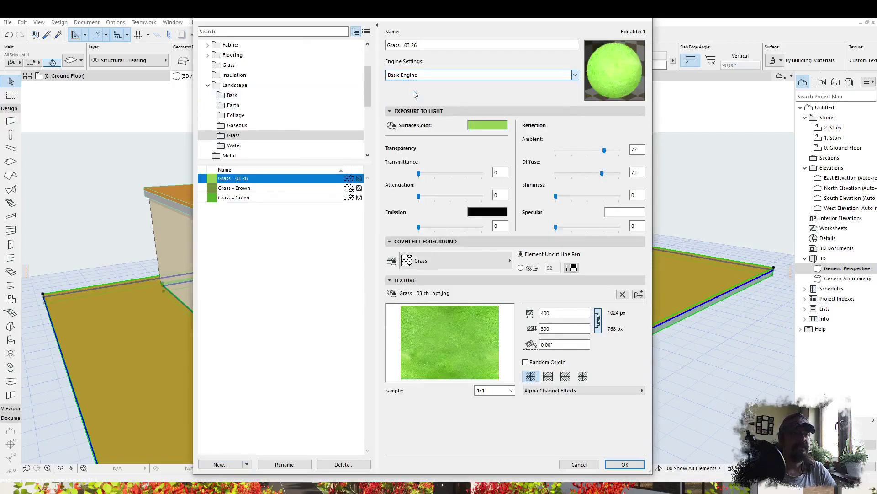
left_click(415, 91)
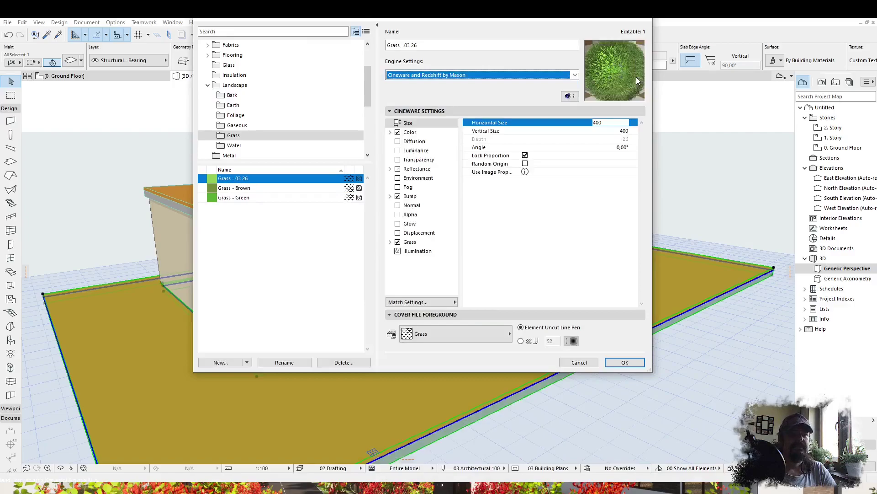
left_click(622, 362)
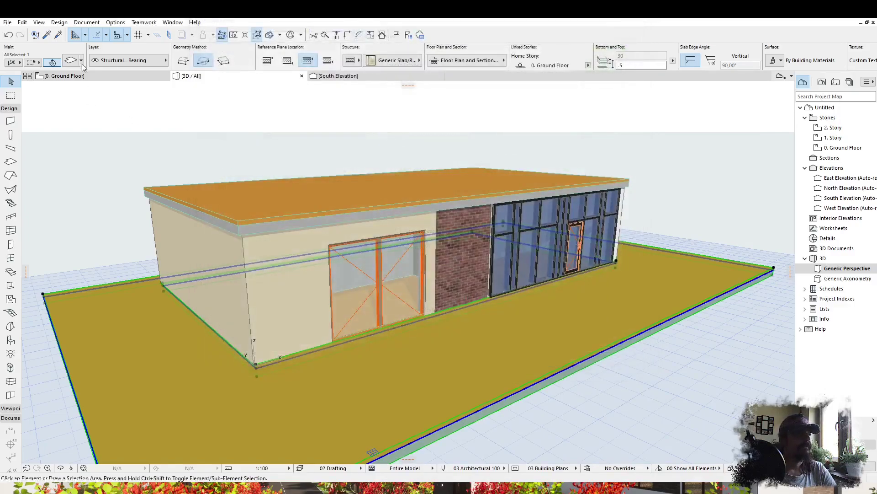
- Override the surrounding ground slab's top surface with Grass - 03 26 from the Landscape folder's Grass subfolder
key("ctrl+t")
left_click(347, 280)
left_click(406, 279)
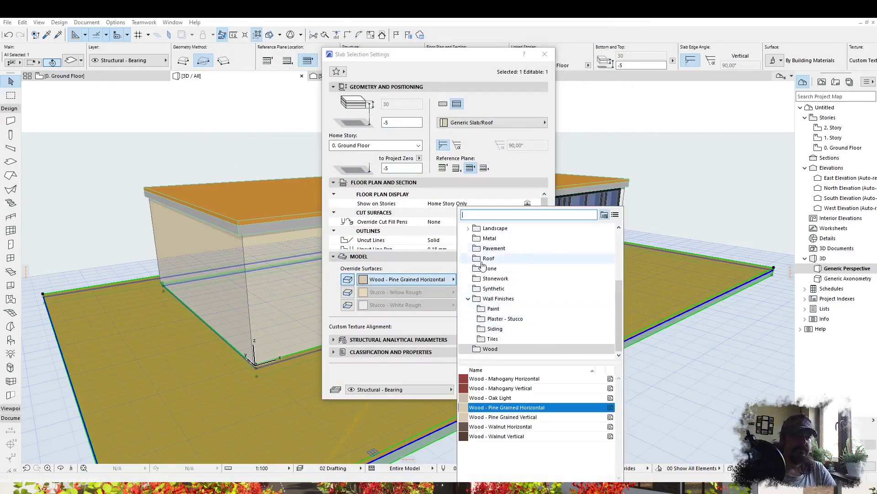
scroll(482, 263, "up", 3)
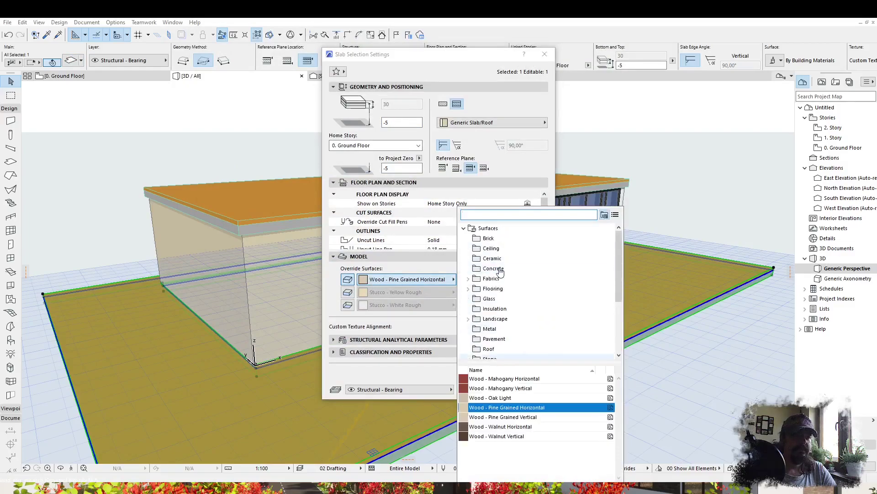
double_click(491, 317)
left_click(494, 339)
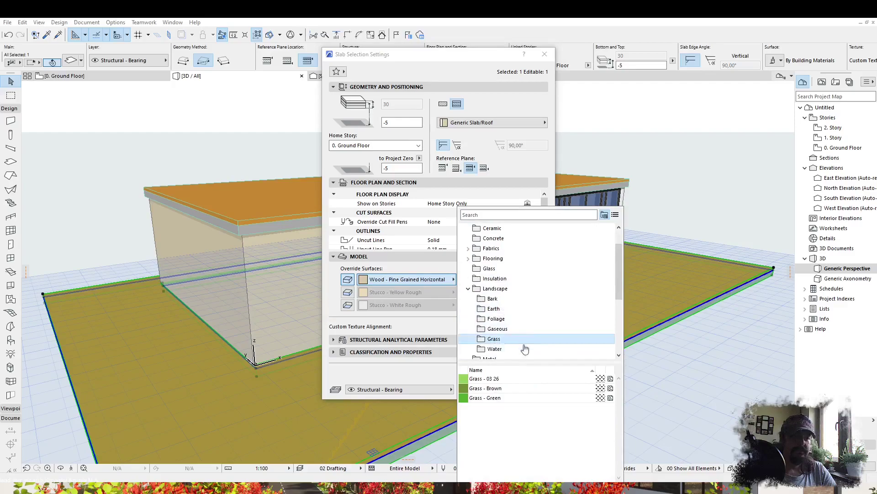
double_click(484, 378)
left_click(520, 387)
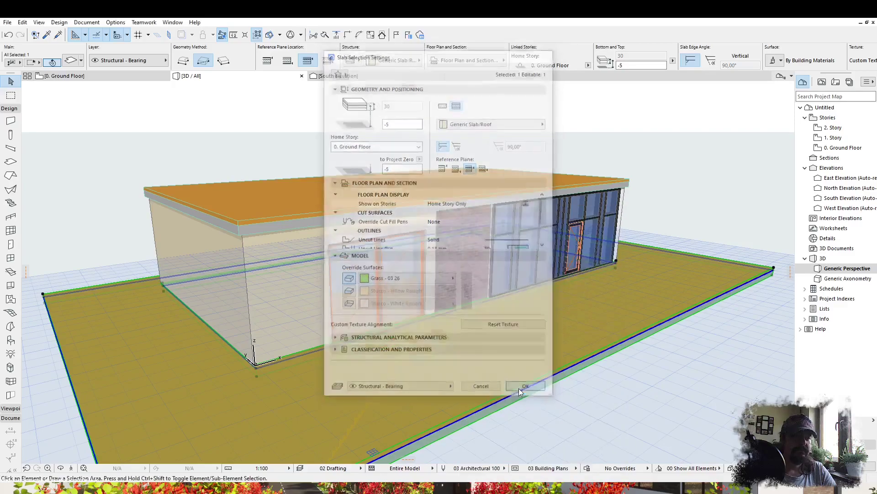
- Open the PhotoRendering settings for the front perspective and set the scene to Indoor Daylight Medium (Physical)
middle_click_drag(492, 291, 293, 260, "shift")
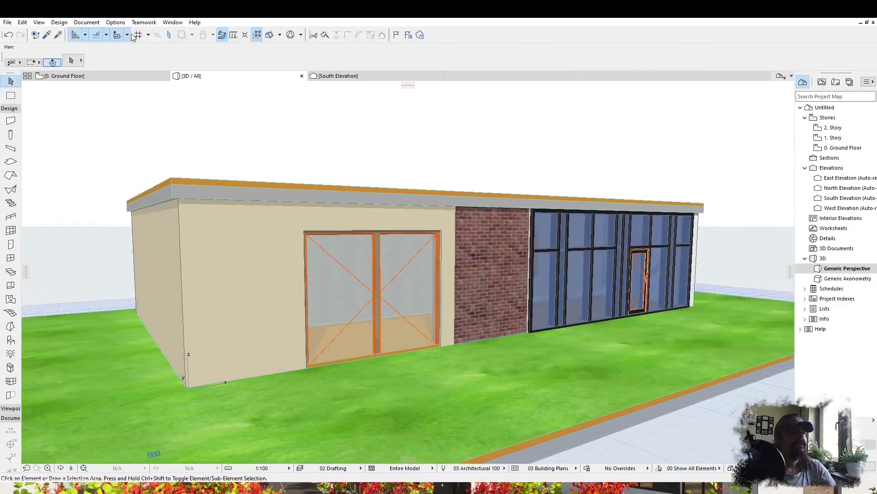
left_click(87, 22)
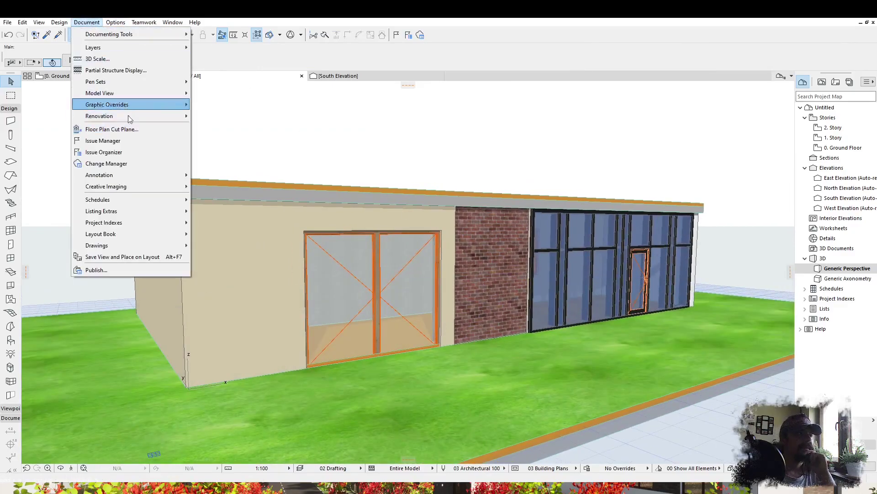
mouse_move(127, 188)
left_click(236, 197)
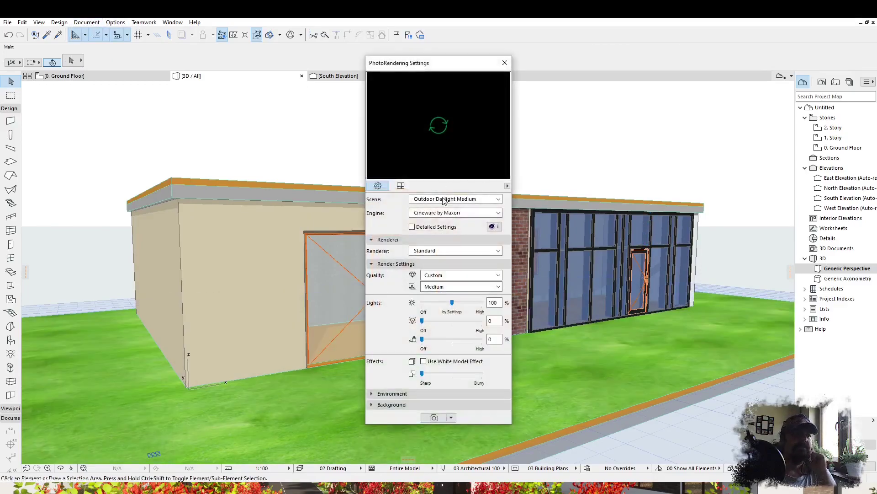
left_click(444, 200)
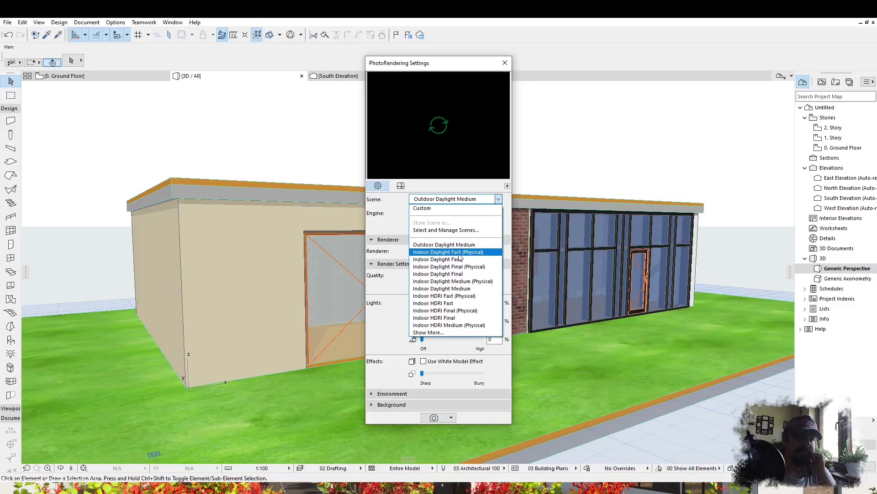
left_click(439, 208)
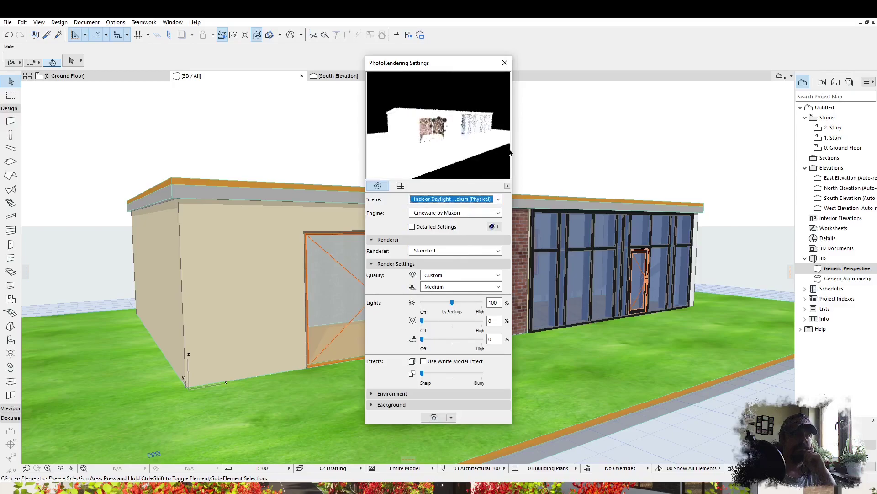
- Try the Redshift renderer and switch back to the Standard renderer
left_click(459, 251)
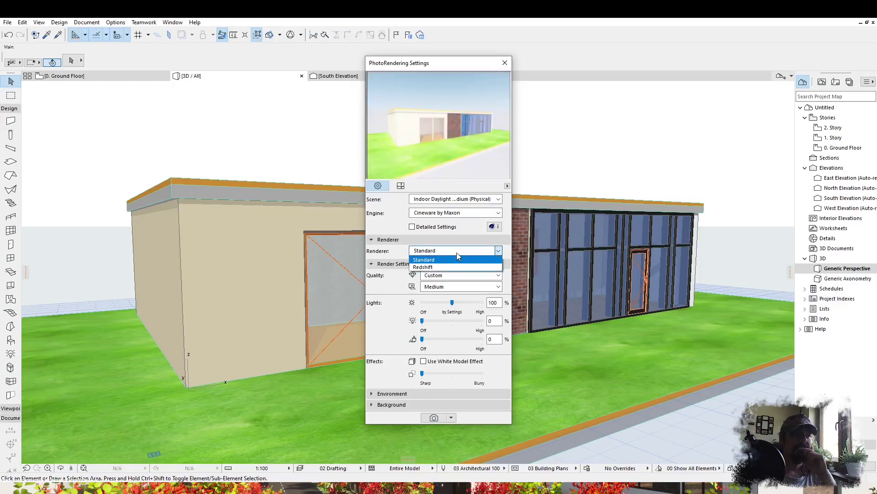
left_click(449, 267)
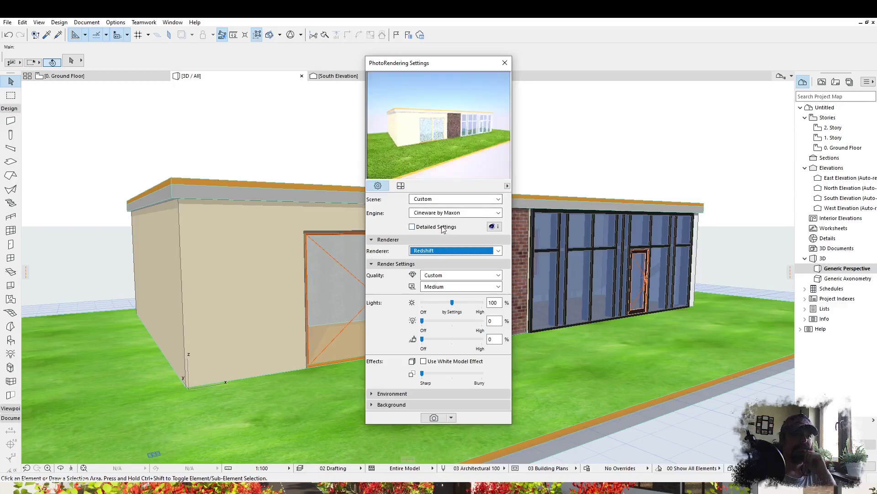
left_click(498, 250)
left_click(495, 263)
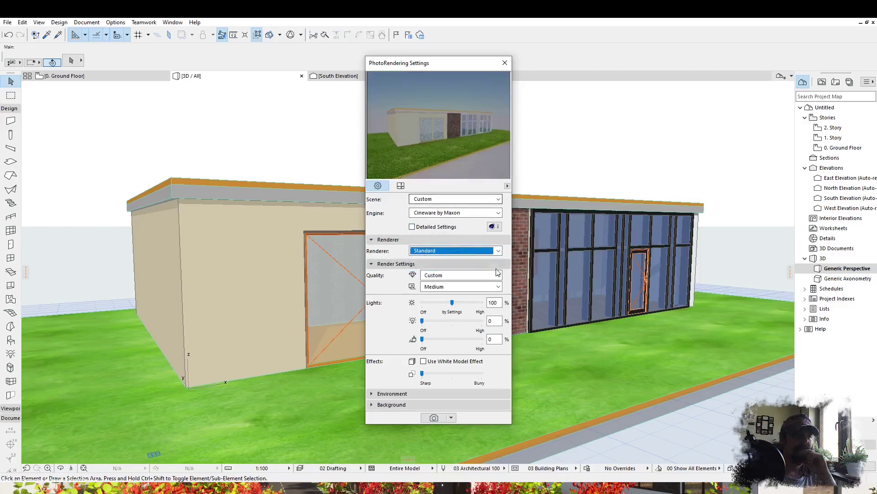
- Turn on detailed render settings, expand the Options group to check the grass option, and close the PhotoRendering settings
left_click(413, 227)
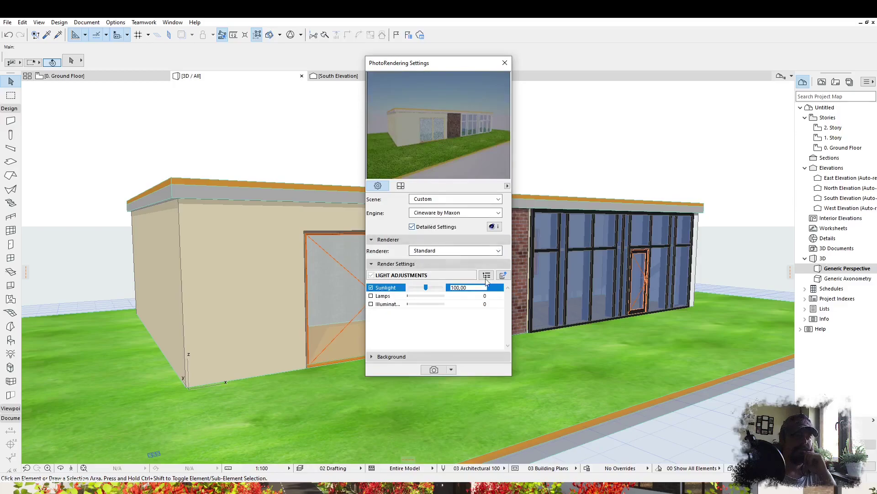
left_click(503, 276)
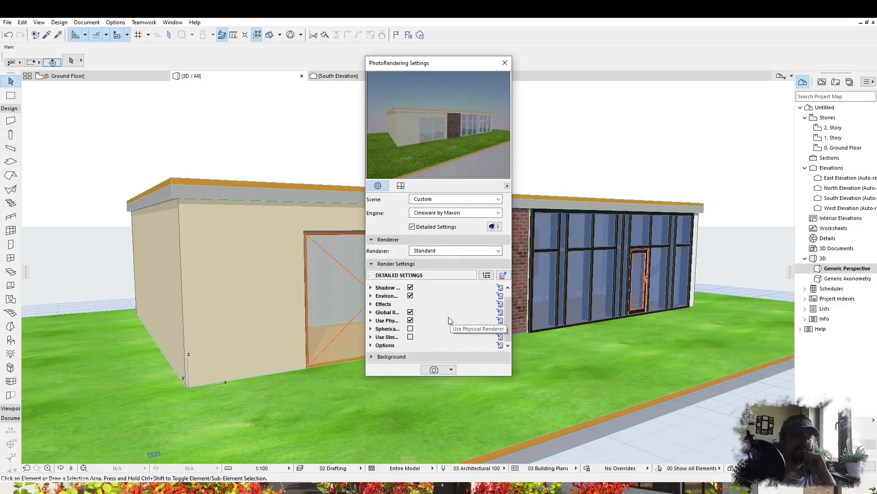
left_click(371, 345)
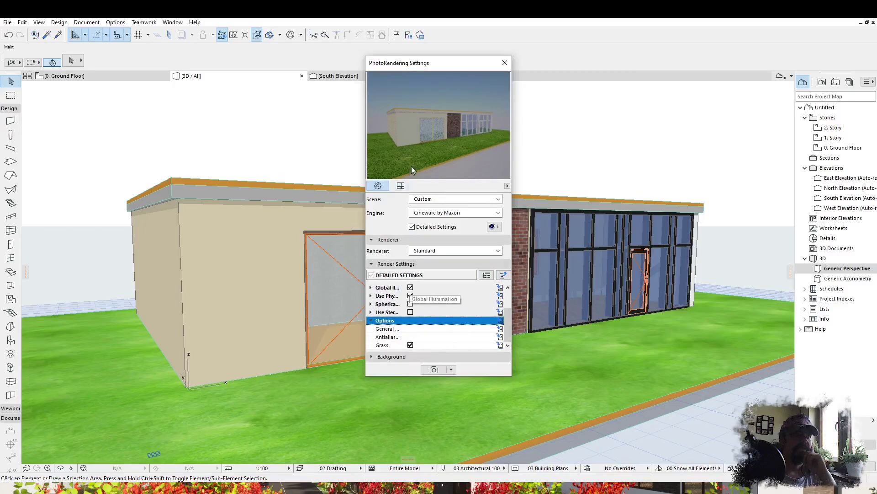
left_click(505, 63)
- Frame the large window and brick wall up close and render the 3D projection
scroll(423, 366, "up", 5)
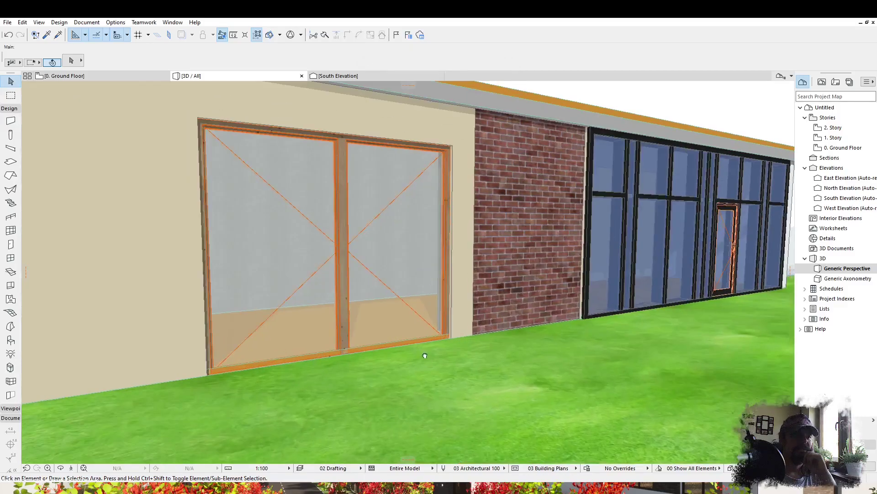
scroll(421, 365, "down", 2)
scroll(486, 340, "up", 3)
scroll(486, 341, "up", 2)
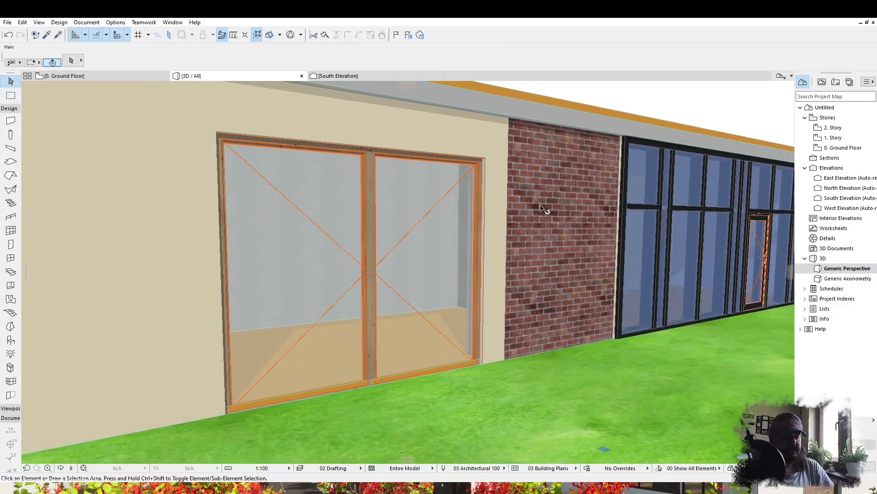
left_click(86, 23)
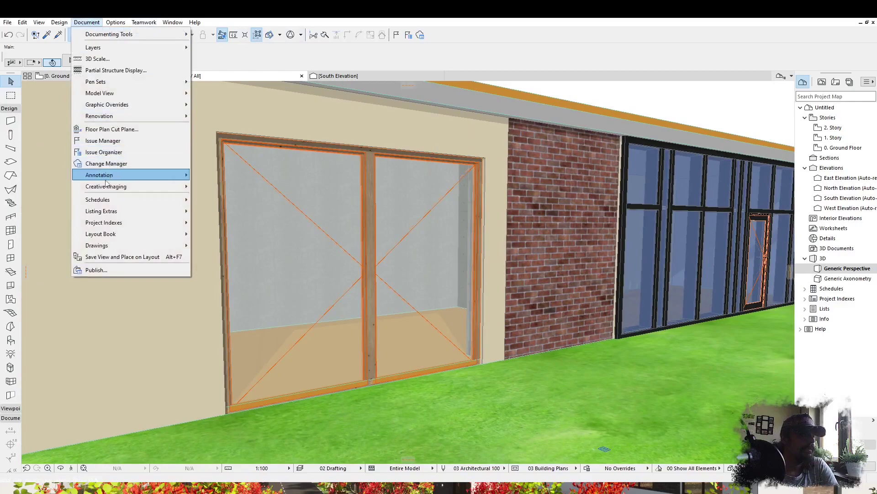
mouse_move(114, 186)
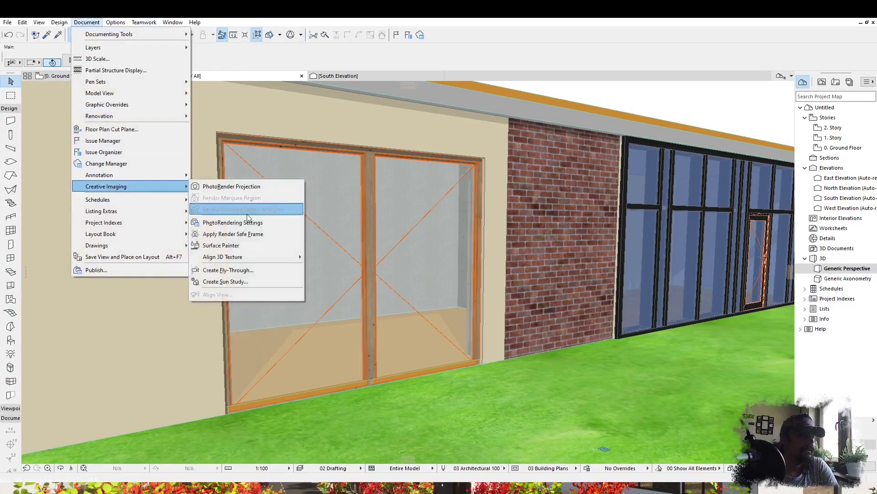
left_click(236, 187)
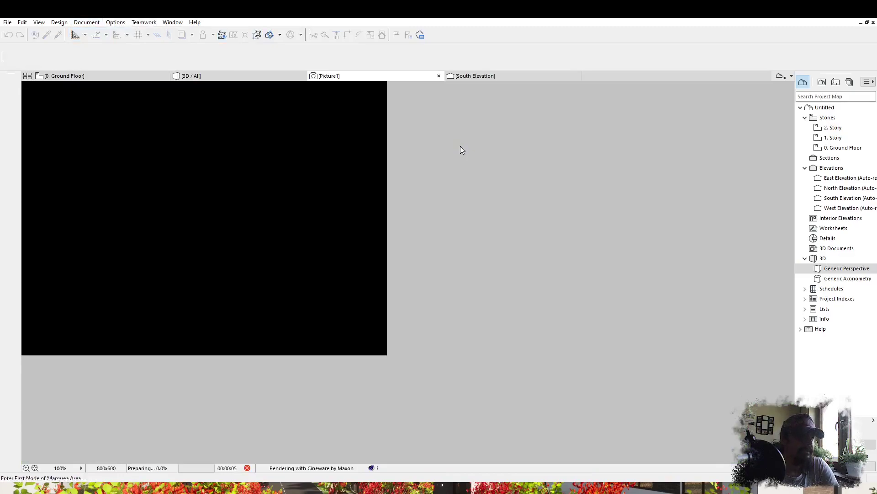
- Open the surface attribute settings while the rendering runs and show the Basic Engine settings of Grass - 03 26
left_click(116, 22)
mouse_move(137, 33)
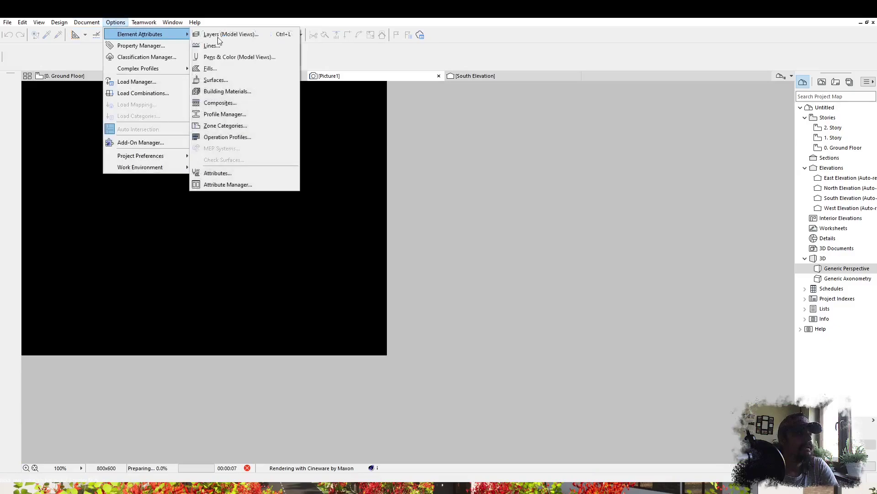
left_click(226, 78)
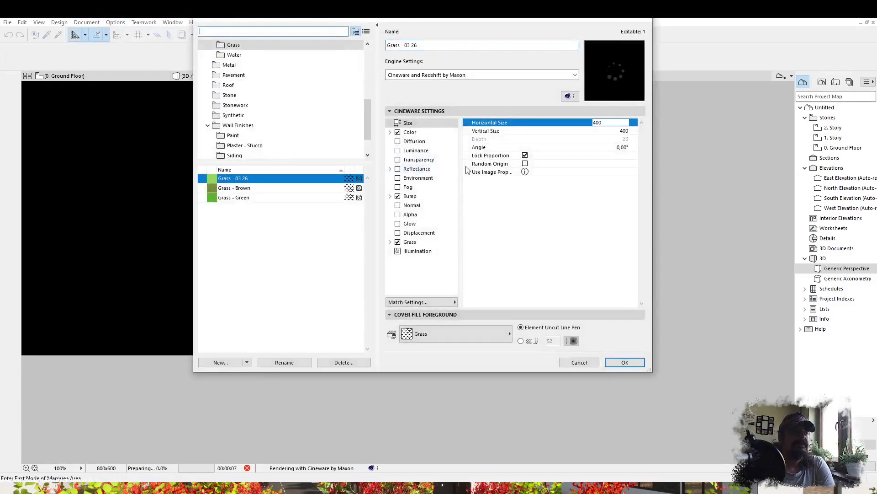
left_click(480, 74)
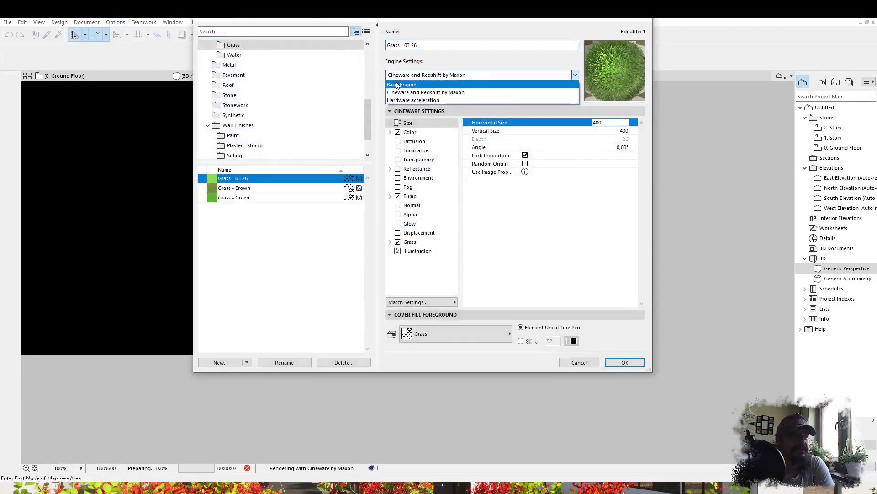
left_click(434, 83)
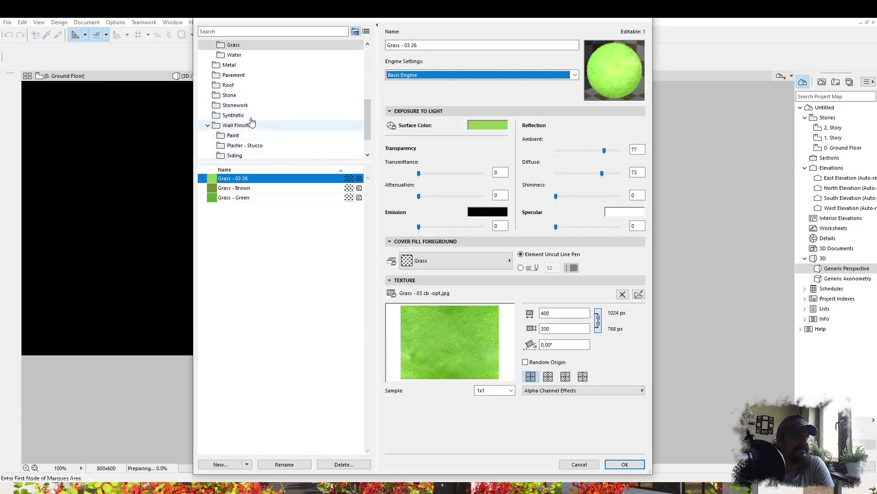
- Browse the Roof, Stone, Stonework and Foliage surface folders and return to the start of the surface folder tree
scroll(250, 124, "up", 2)
left_click(228, 137)
left_click(228, 147)
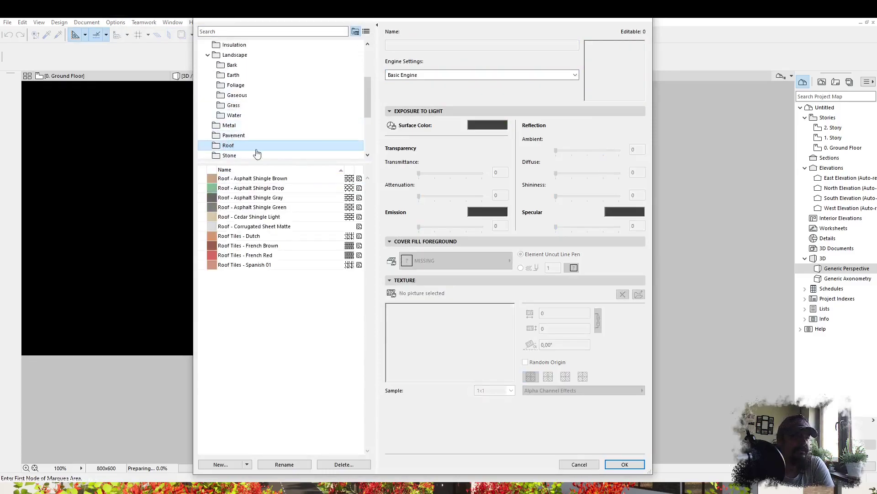
scroll(250, 132, "down", 1)
left_click(245, 128)
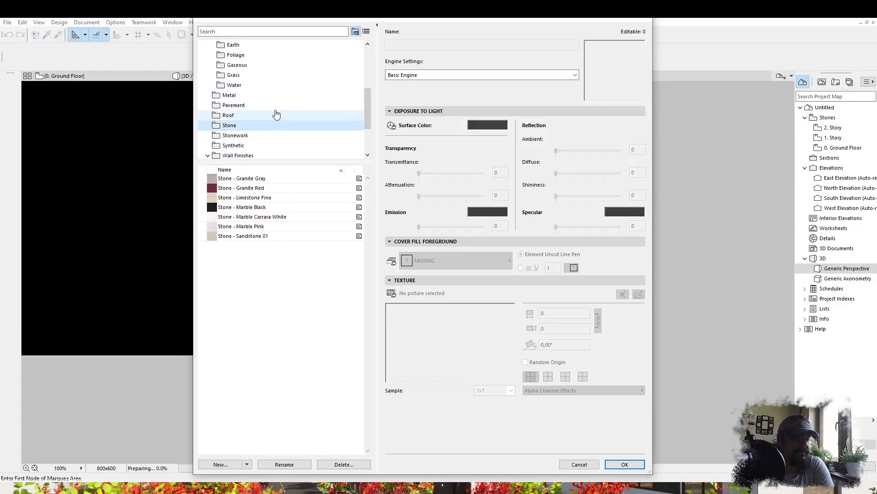
left_click(234, 136)
mouse_move(367, 106)
left_mouse_down()
mouse_move(368, 121)
mouse_move(362, 104)
left_mouse_up()
left_click(240, 87)
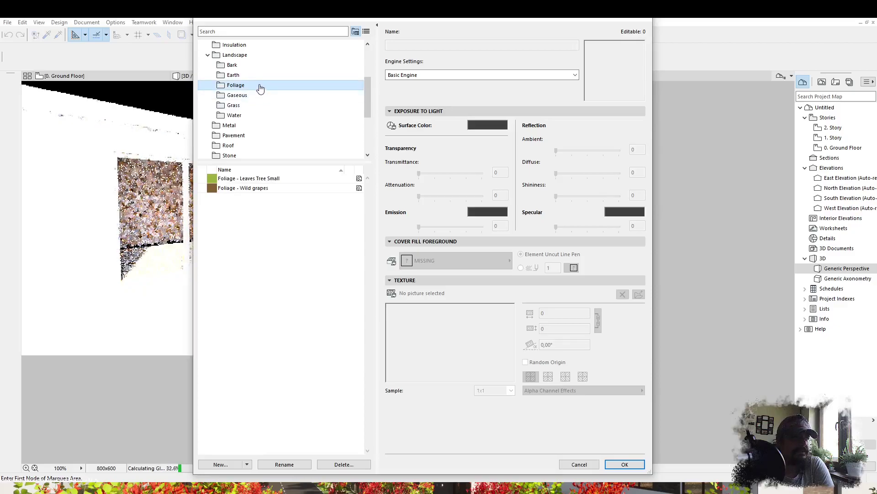
scroll(256, 88, "up", 4)
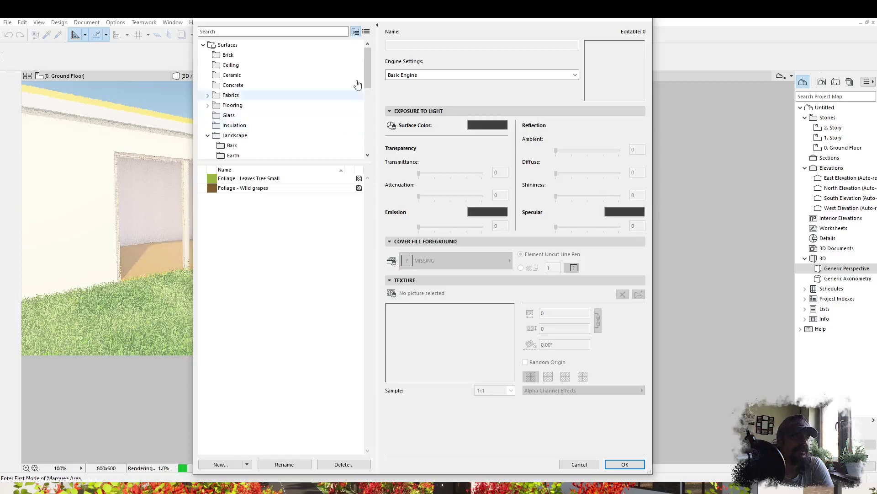
- Show all surfaces as a flat list without folders, and close the surface settings
left_click(366, 31)
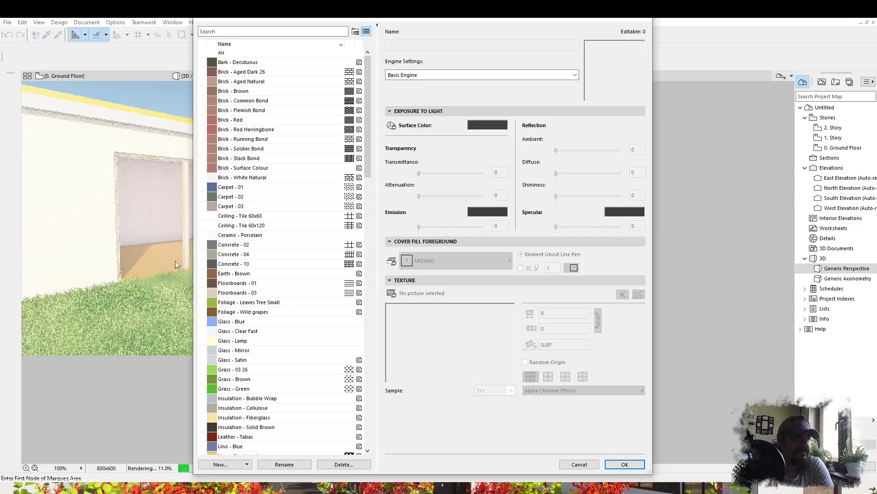
left_click_drag(285, 21, 326, 21)
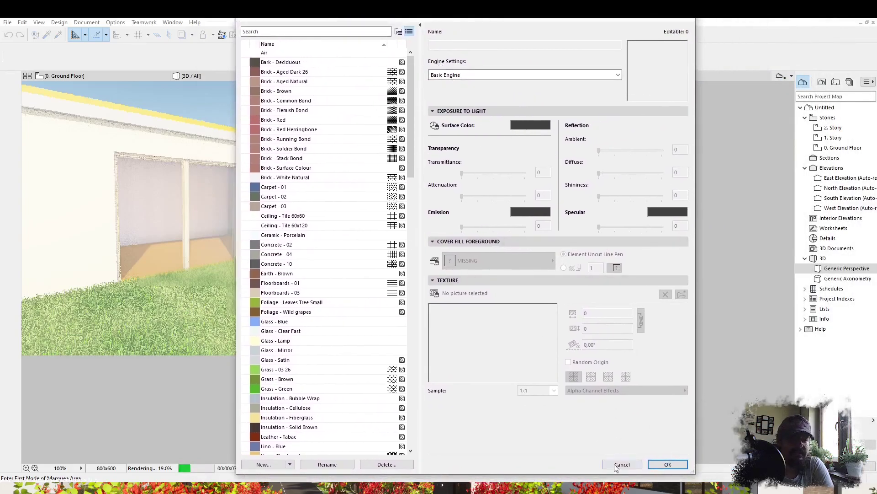
left_click(668, 465)
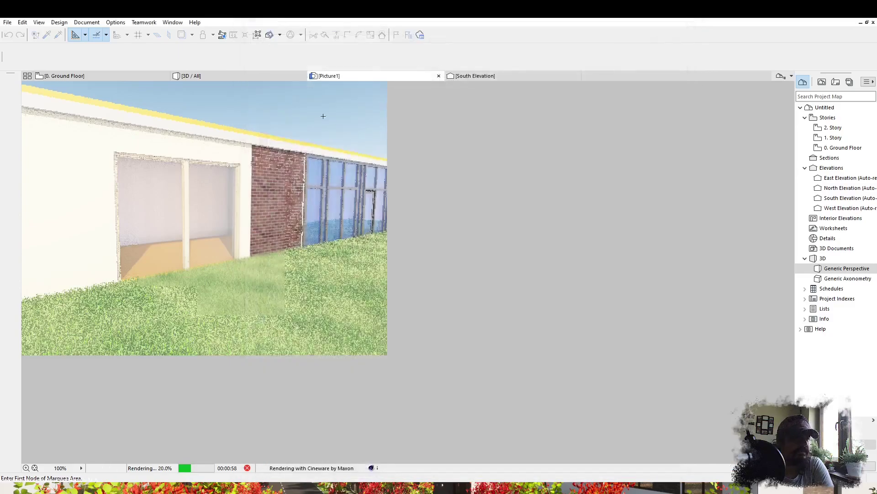
- Open the Building Materials settings, view the materials as a flat list, and switch back to the folder view
left_click(120, 23)
mouse_move(125, 38)
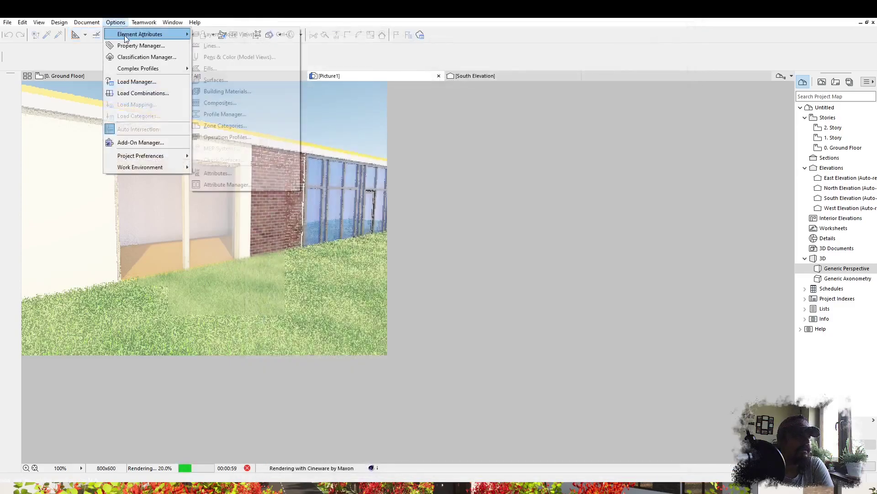
left_click(228, 92)
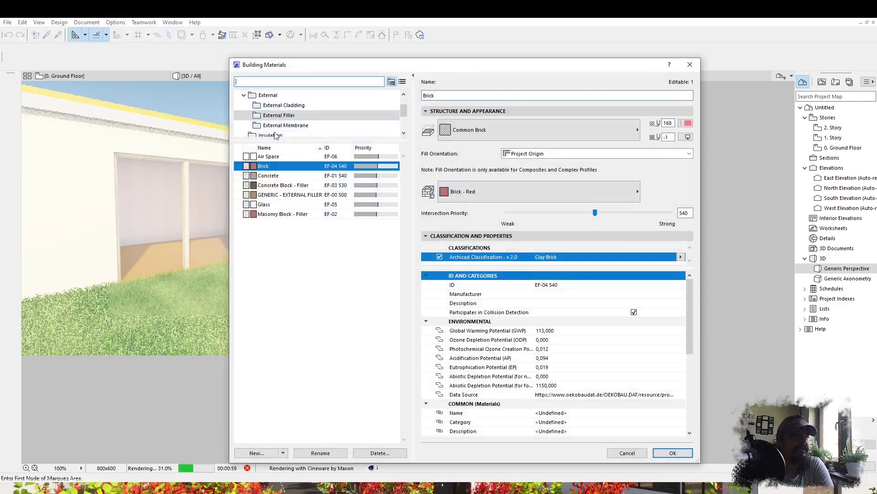
left_click(412, 76)
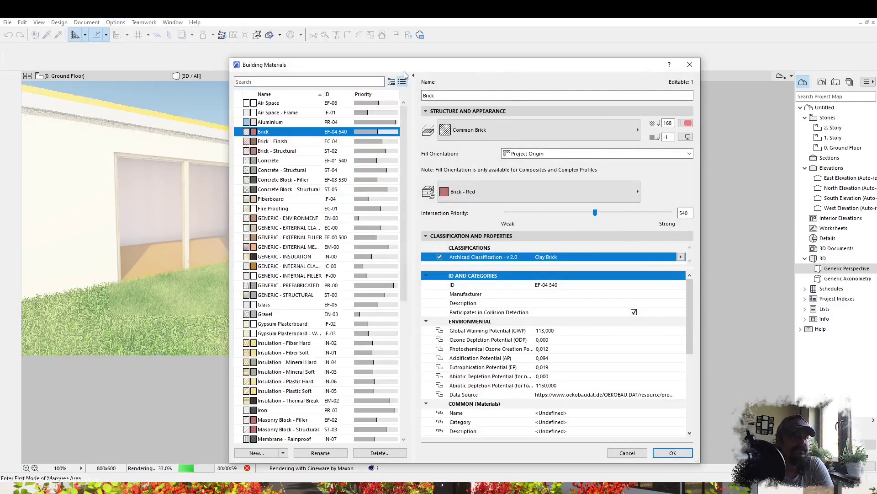
mouse_move(407, 144)
left_mouse_down()
mouse_move(405, 266)
mouse_move(407, 128)
left_mouse_up()
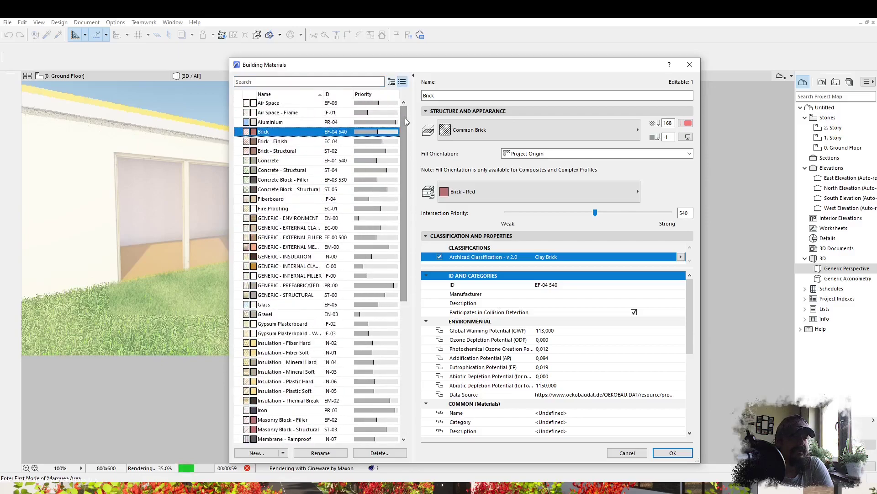
left_click(391, 82)
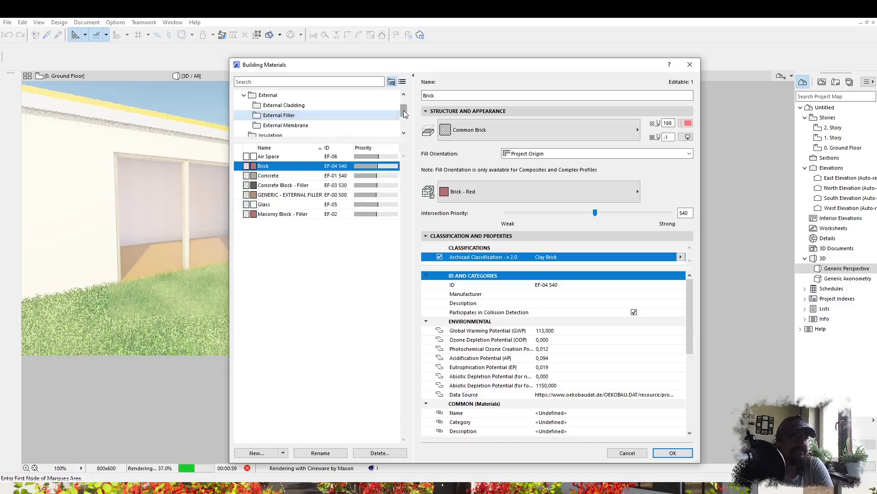
- Look through the building material folder tree, including the contents of the Prefabricated folder
scroll(405, 122, "down", 3)
left_click(274, 125)
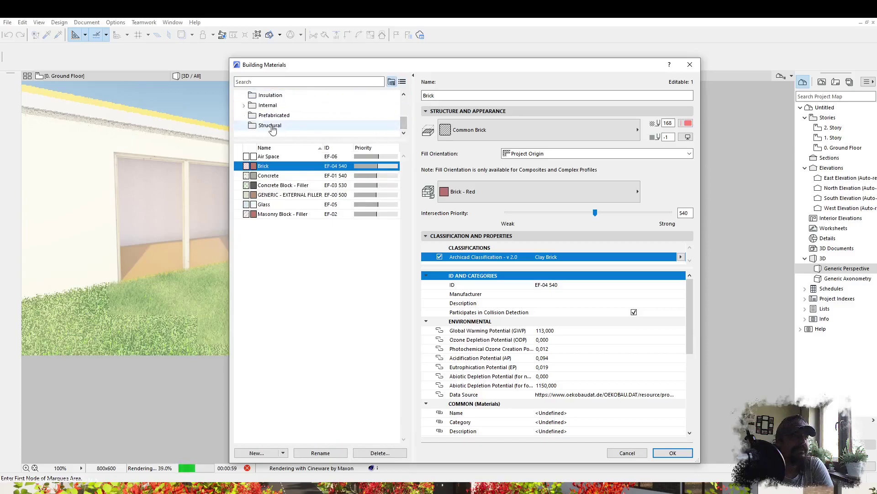
left_click(270, 115)
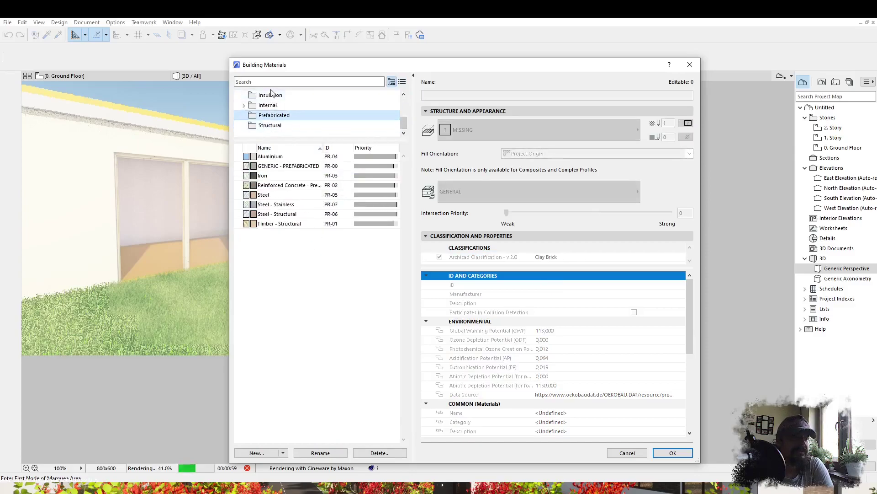
scroll(268, 108, "up", 3)
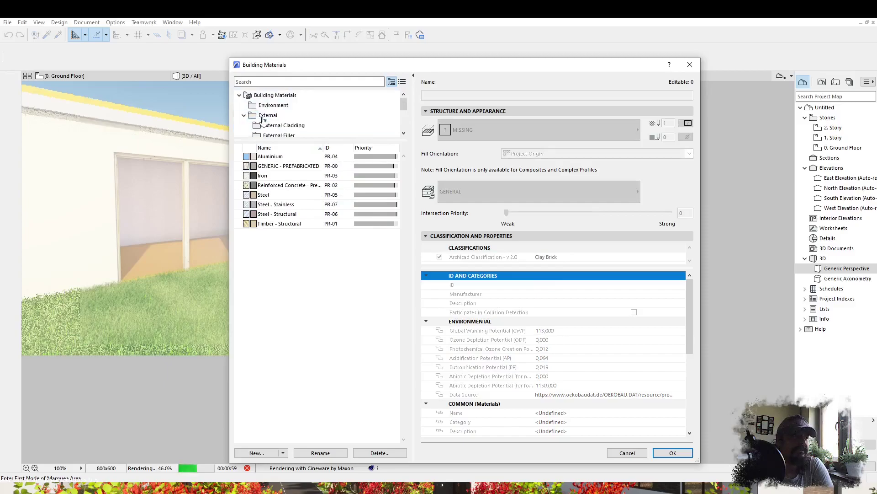
scroll(256, 116, "down", 3)
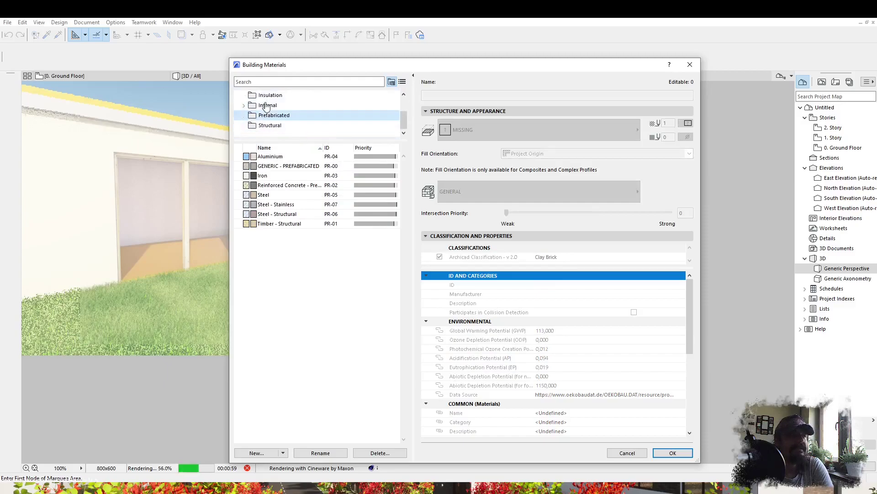
- Create a folder named "materiały - gród" under Structural and move it to the top level of the building materials
left_click(318, 128)
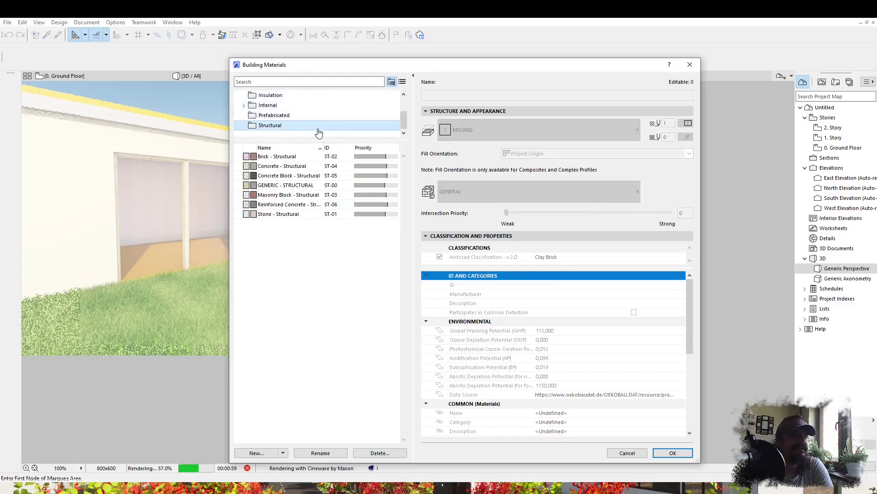
left_click(283, 452)
left_click(245, 473)
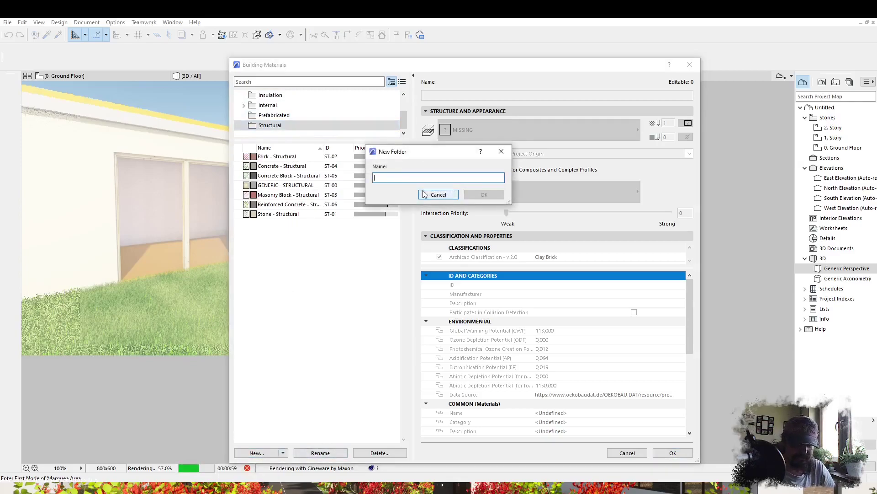
type("materiały -")
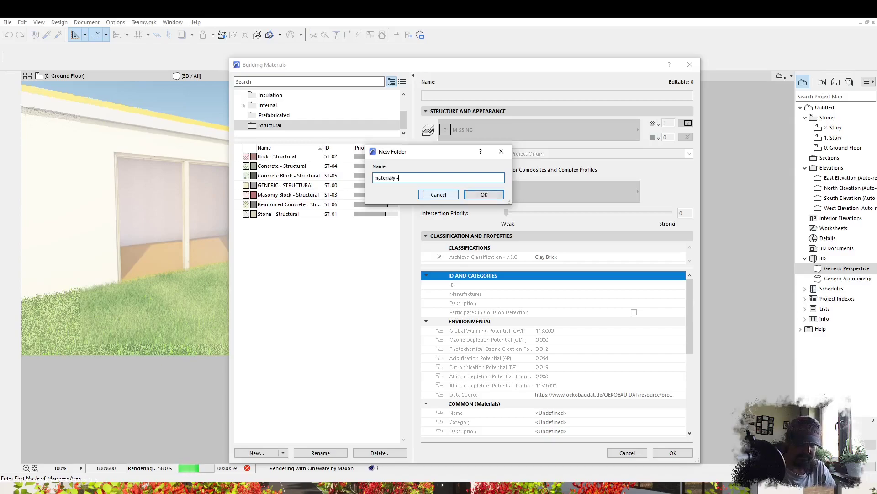
type(" gród")
key("Return")
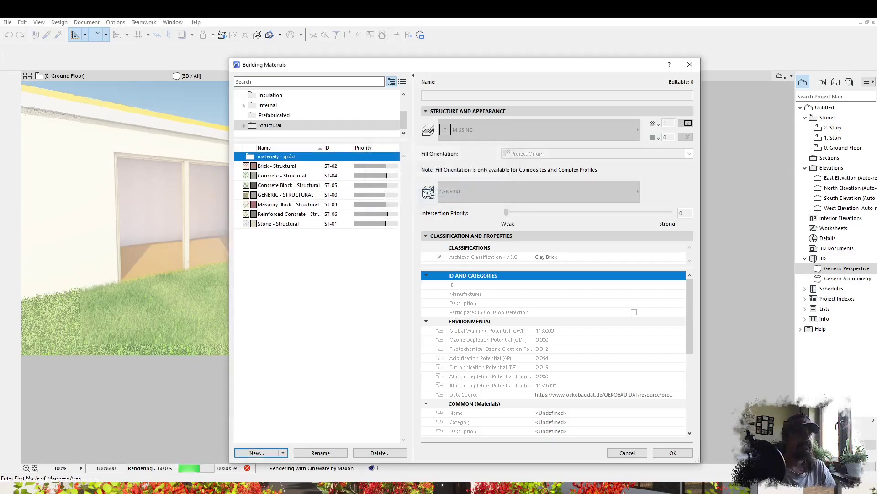
left_click_drag(266, 144, 274, 128)
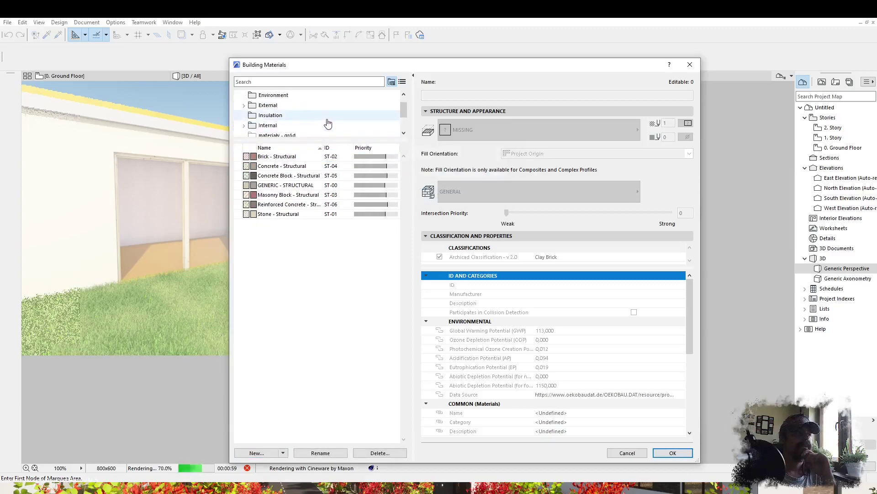
- Create a new building material in the "materiały - gród" folder as a duplicate of Brick
left_click(294, 106)
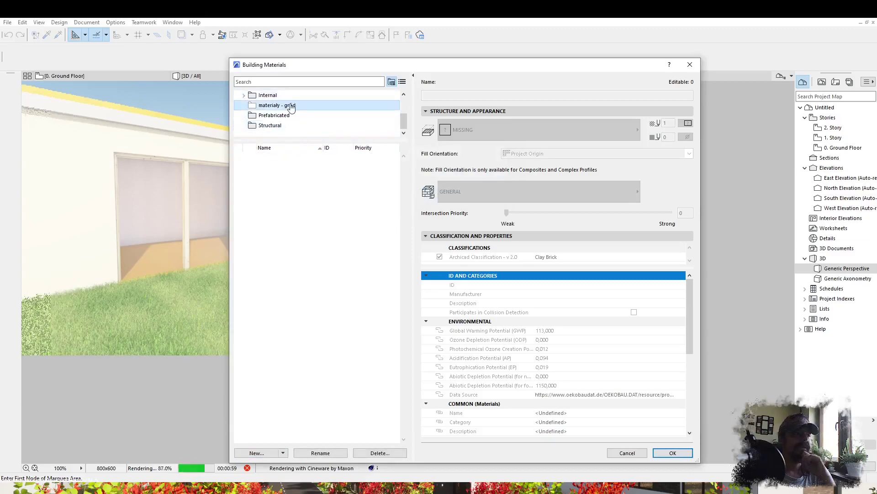
left_click(283, 453)
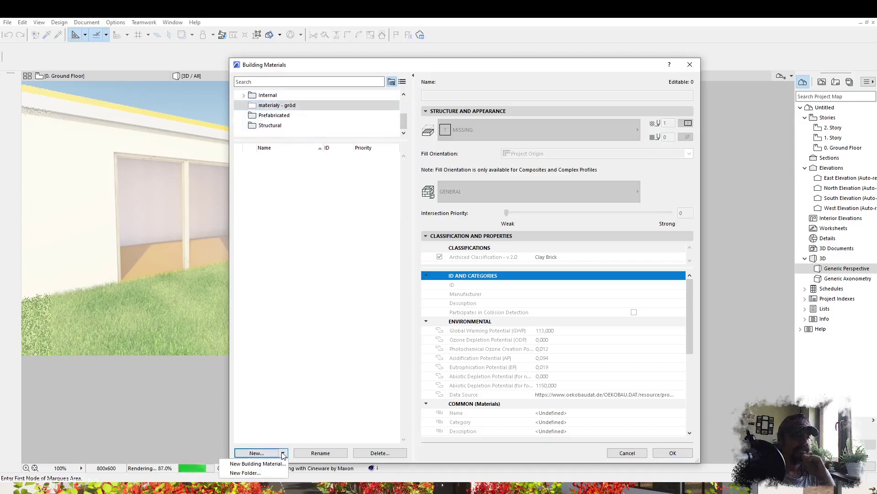
left_click(257, 464)
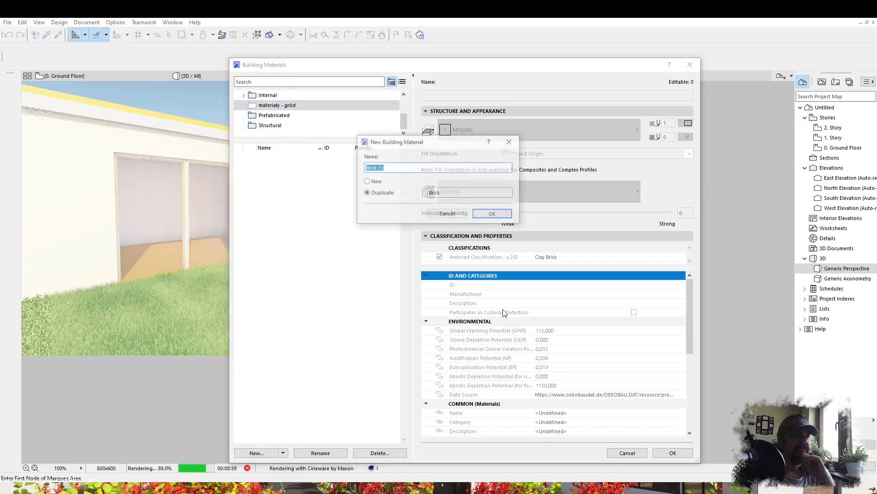
left_click(377, 182)
left_click(381, 194)
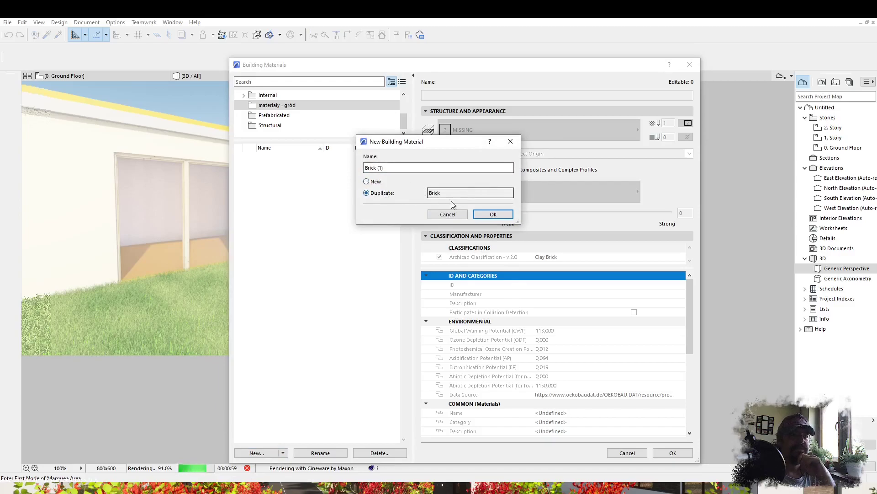
left_click(493, 214)
- Search the surfaces for grass and assign Grass - 03 26 as the duplicated brick material's surface
left_click(509, 124)
left_click(509, 125)
left_click(484, 188)
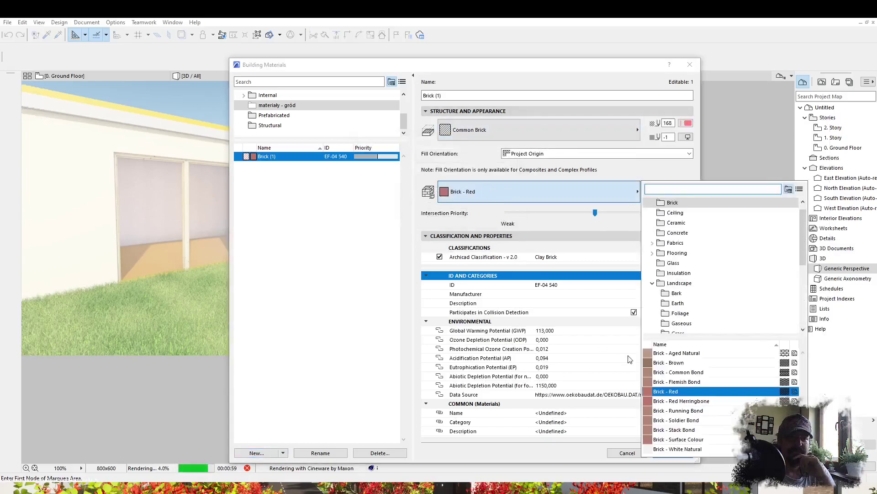
type("grass")
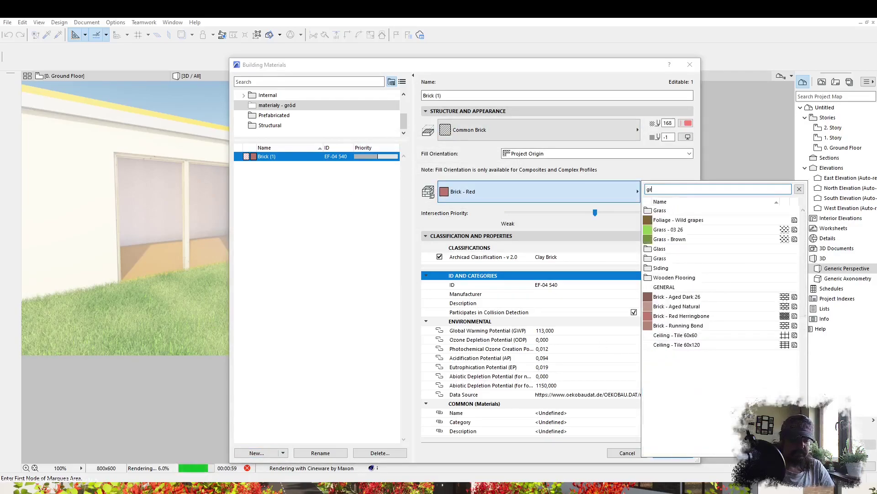
left_click(669, 220)
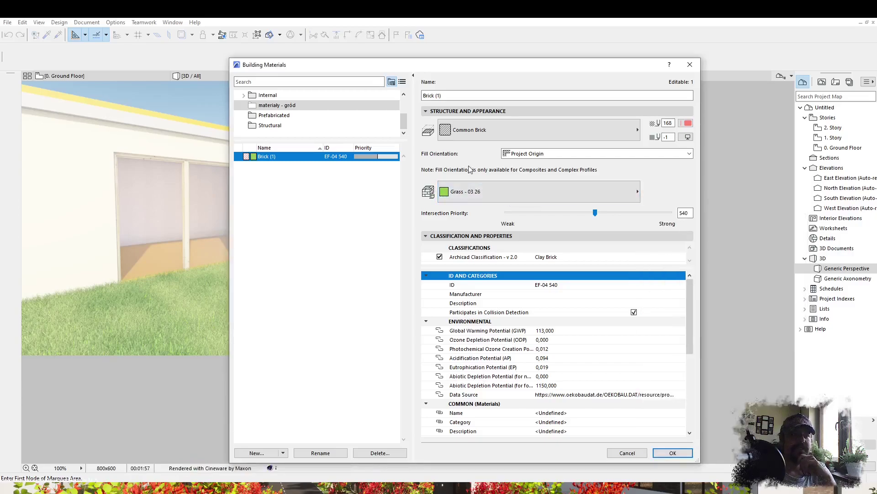
- Set the duplicated material's cut fill to Triangles and its cut fill foreground pen to green pen 169
left_click(472, 132)
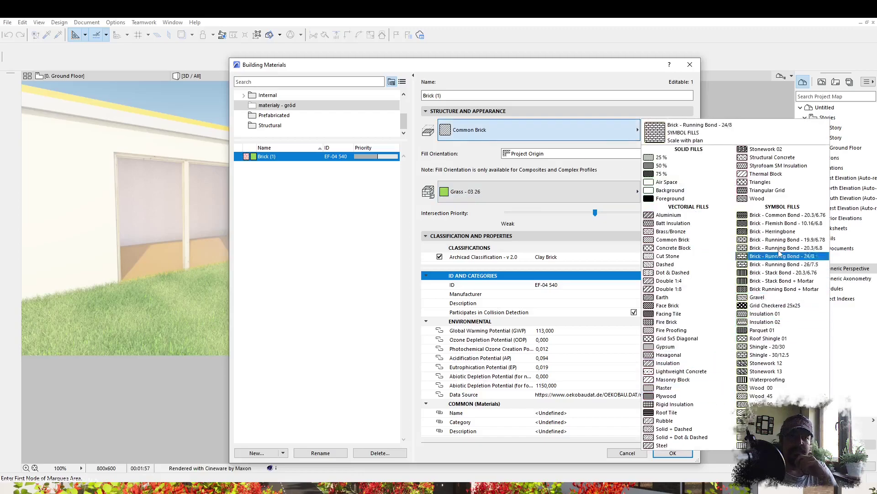
left_click(765, 182)
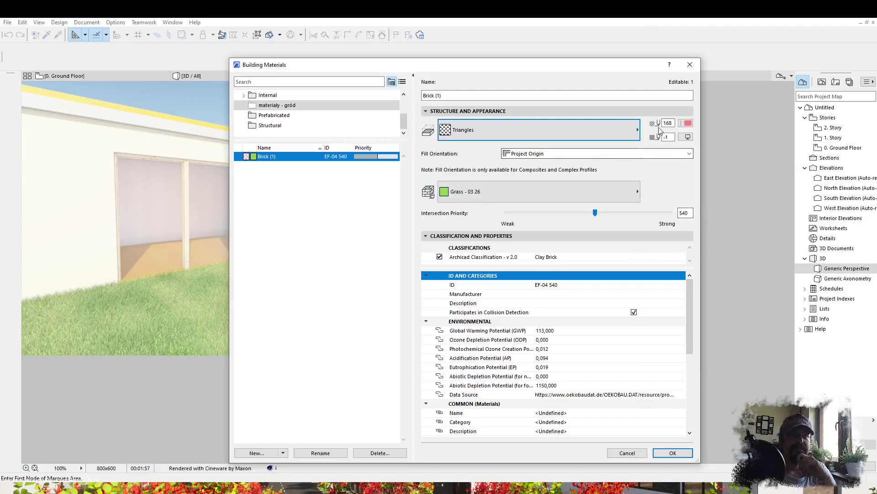
left_click(685, 123)
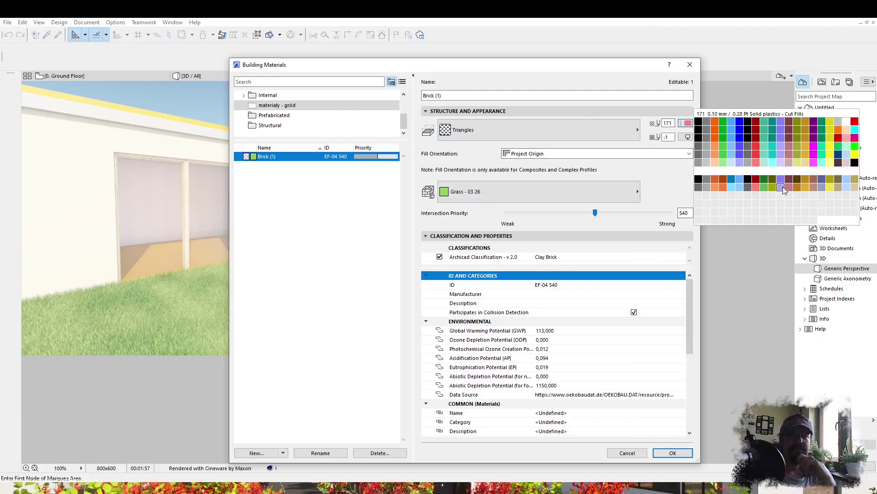
left_click(764, 187)
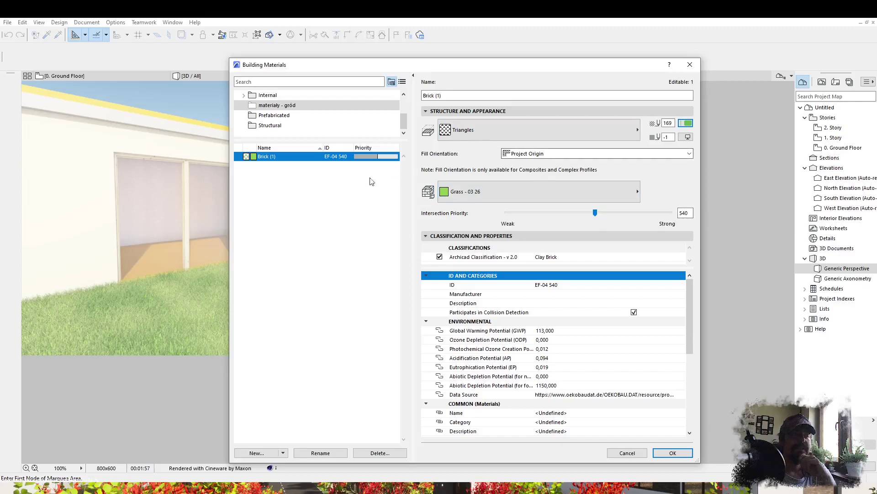
- Rename the duplicated brick material to "trawa 3d na podjazd" and accept the building material changes
left_click(684, 212)
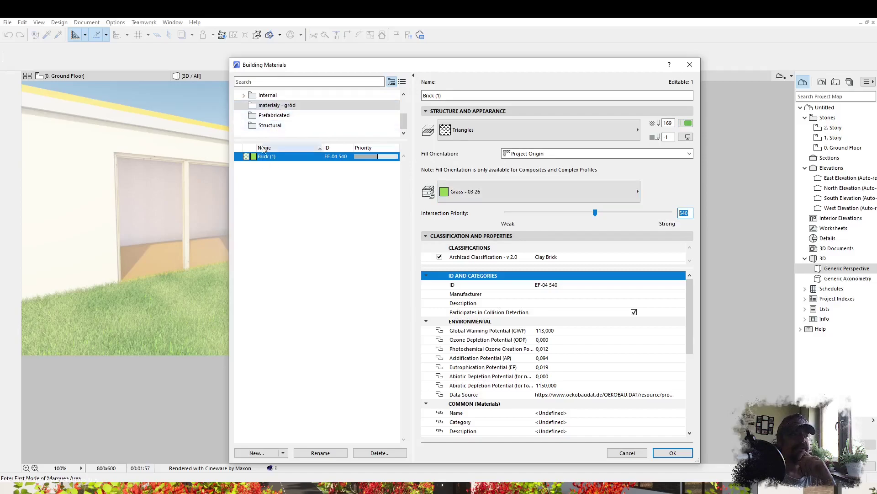
left_click(269, 115)
left_click(274, 105)
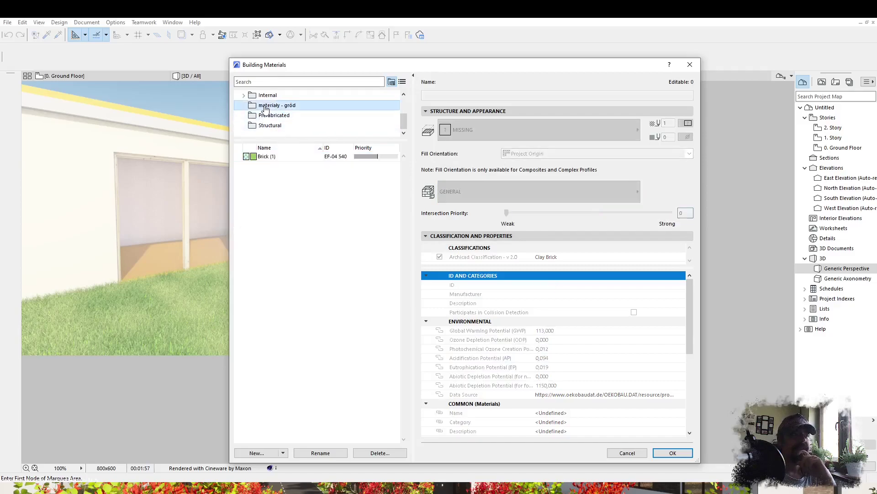
left_click(270, 157)
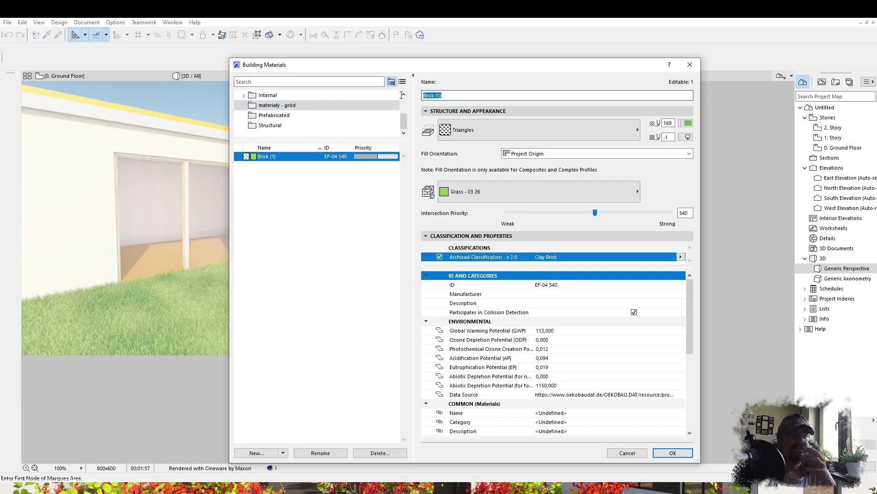
type("trawa 3d na podjazd")
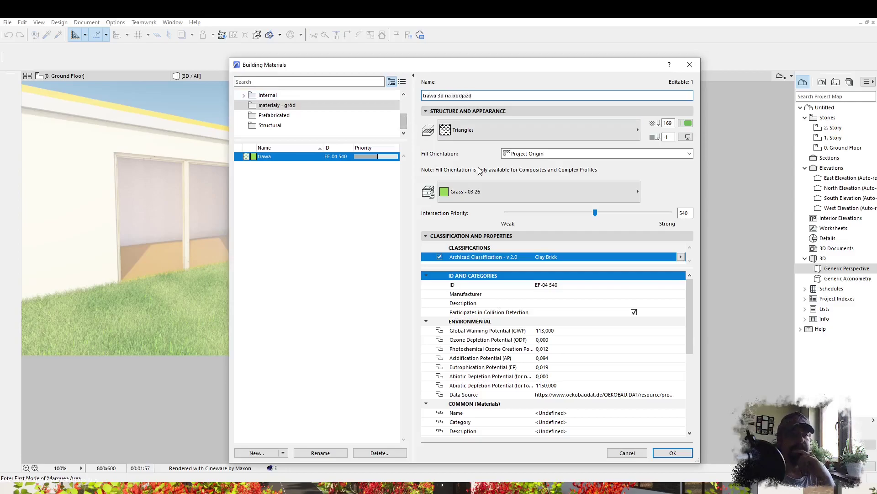
left_click(672, 452)
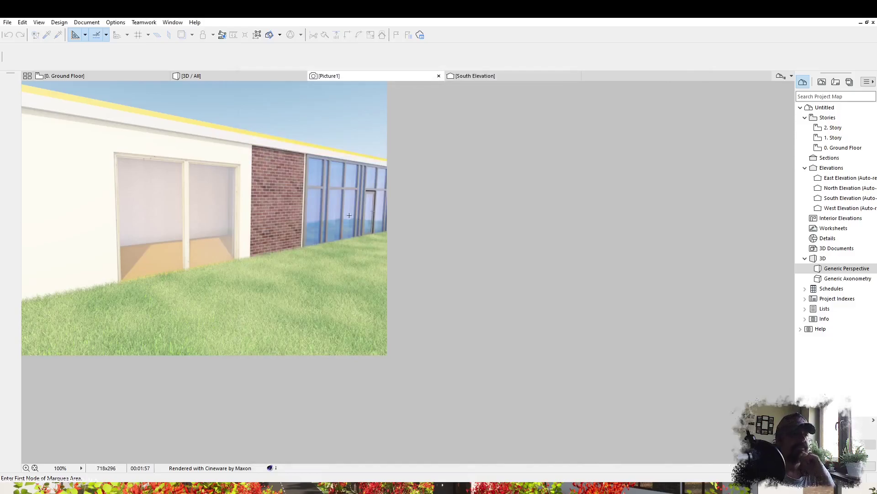
- Close the rendered picture and open the composite structure editor from the grass ground slab selected in the 3D view
left_click(439, 76)
left_click(405, 192)
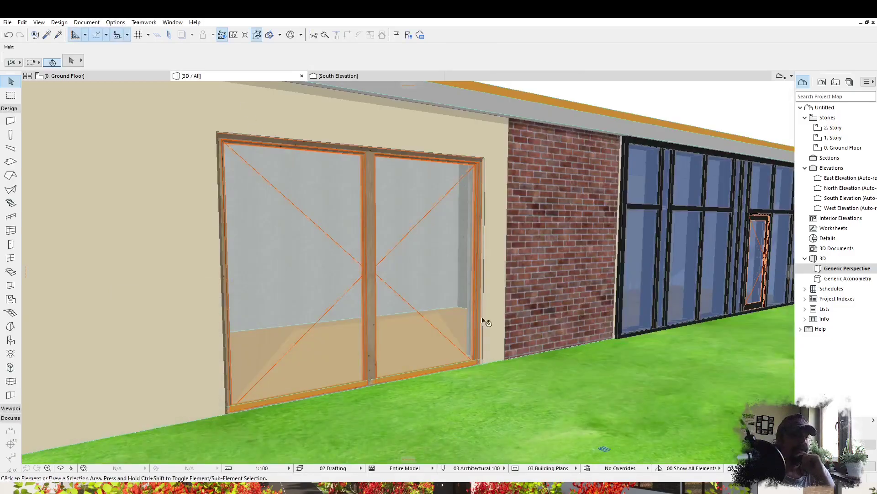
scroll(503, 306, "down", 3)
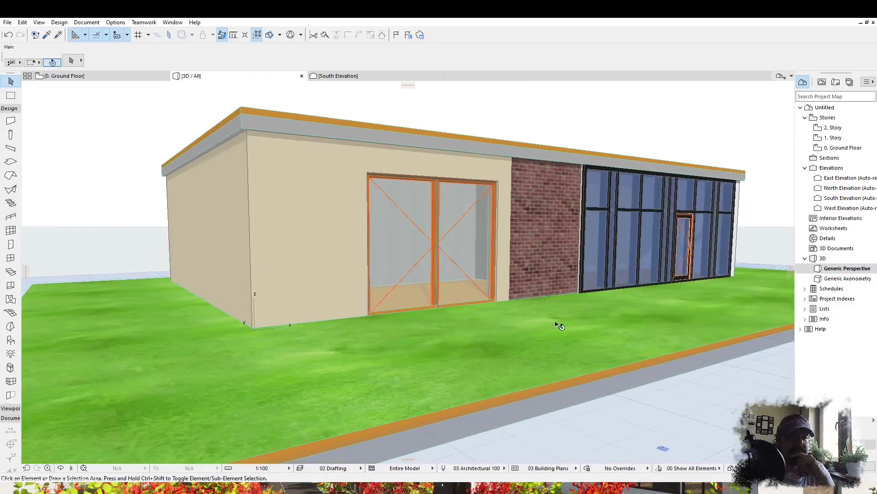
left_click(560, 327)
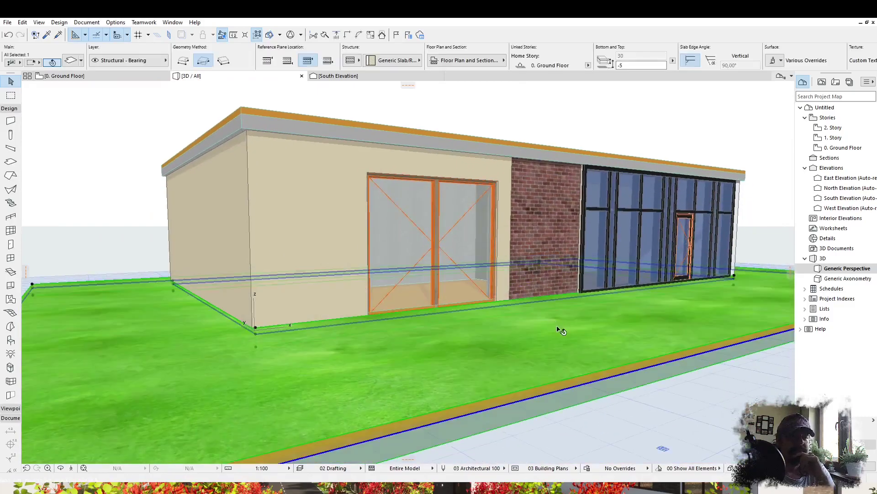
left_click(386, 62)
left_click(386, 62)
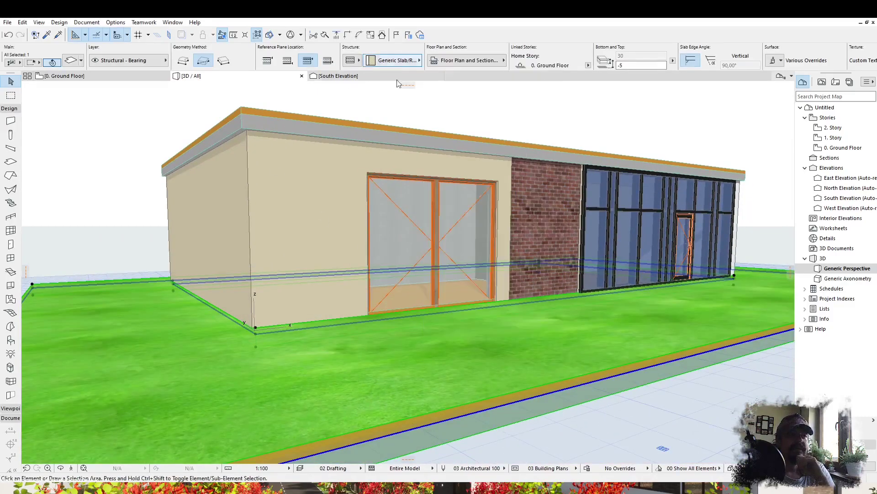
right_click(503, 380)
left_click(553, 231)
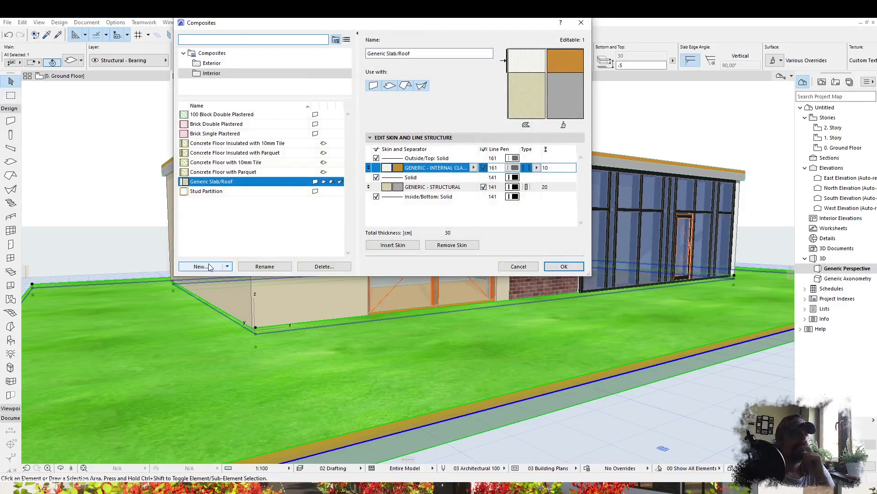
left_click(210, 63)
scroll(208, 183, "down", 1)
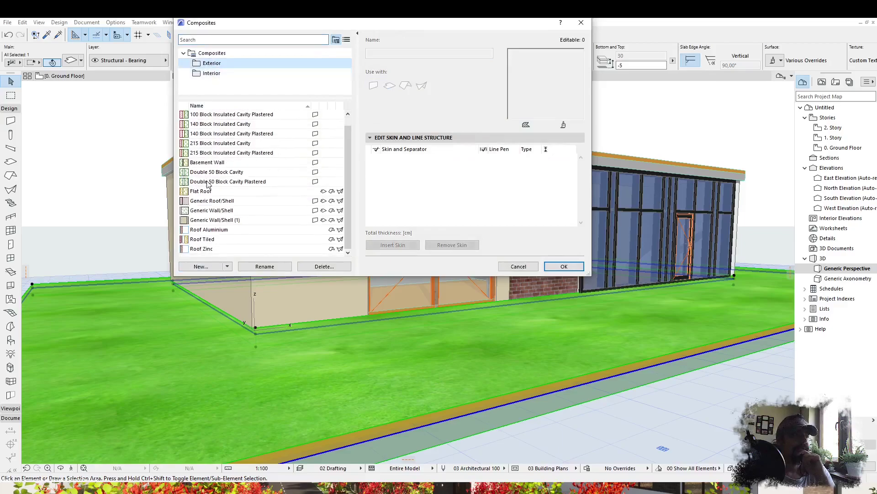
left_click(209, 74)
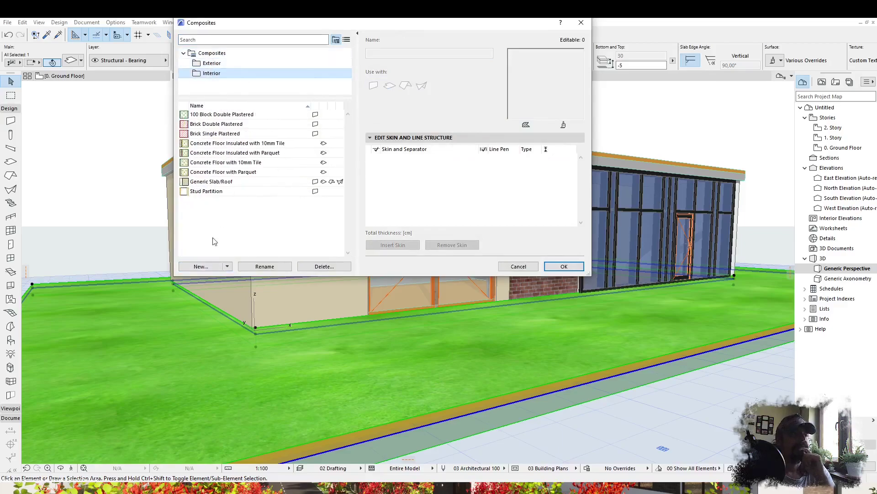
left_click(215, 269)
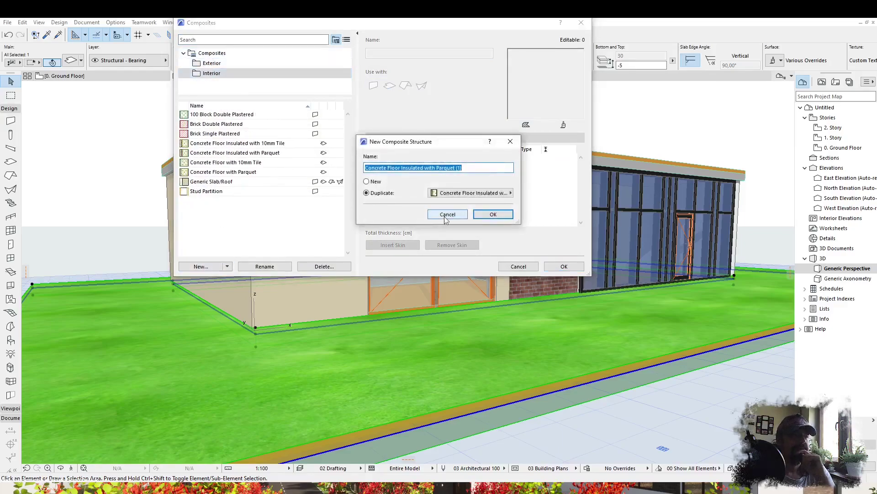
left_click(443, 218)
- Create a composites folder named "ogrodowe" alongside the Exterior and Interior folders
left_click(227, 266)
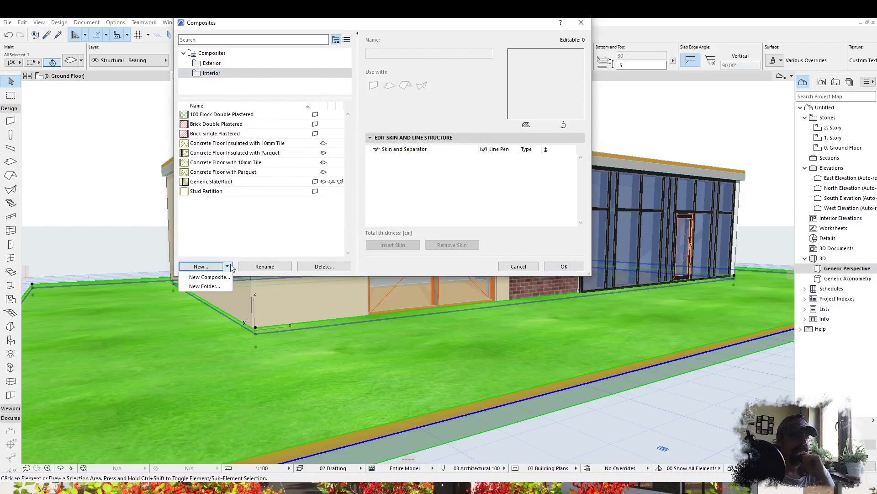
left_click(216, 286)
type("ogrodowe")
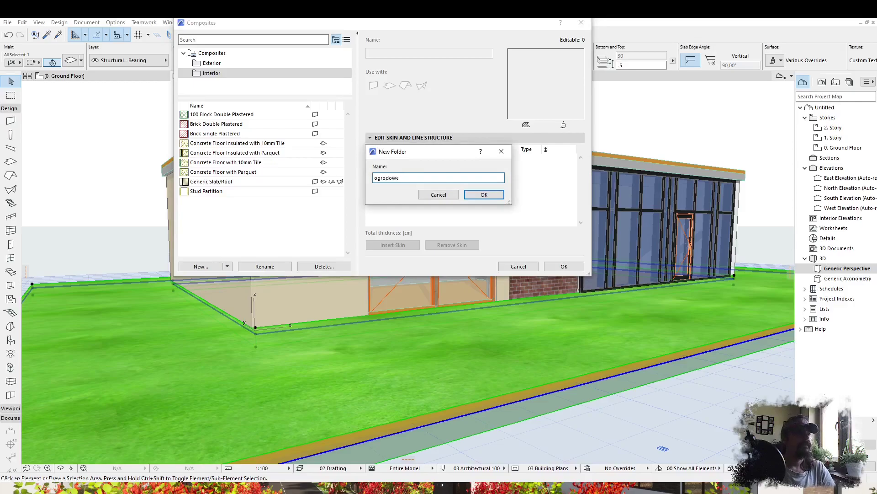
key("Return")
double_click(215, 115)
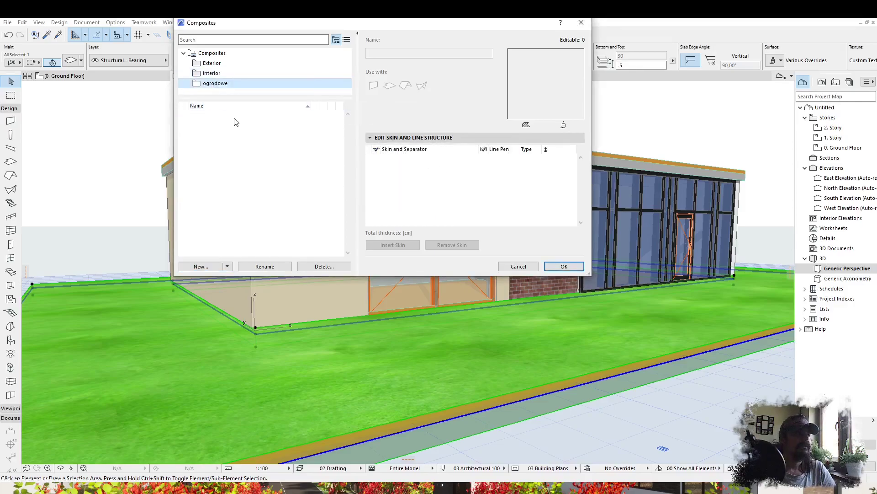
left_click(214, 74)
right_click(218, 74)
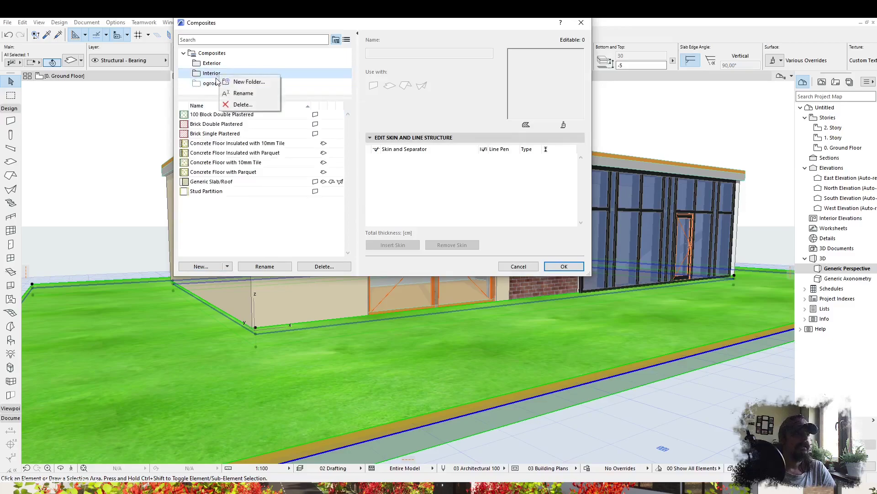
left_click(208, 91)
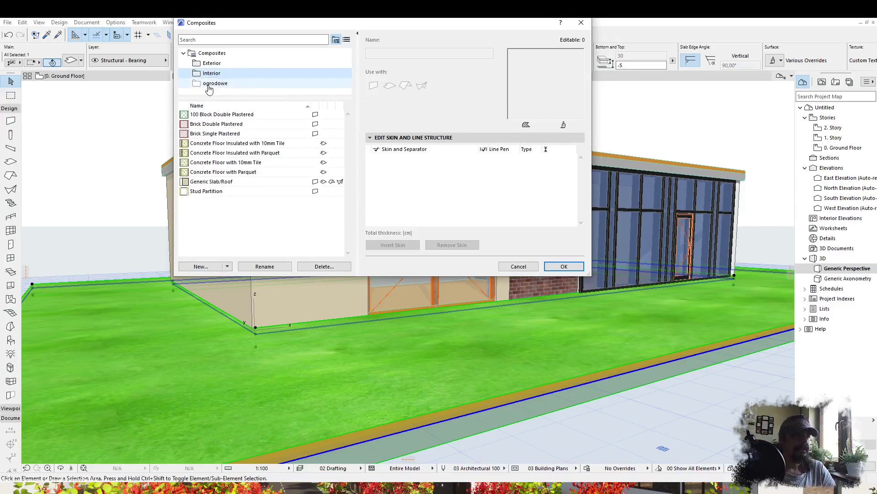
- Create a new, non-duplicated composite named "ziemia na zewnątrz" in the "ogrodowe" folder
left_click(209, 85)
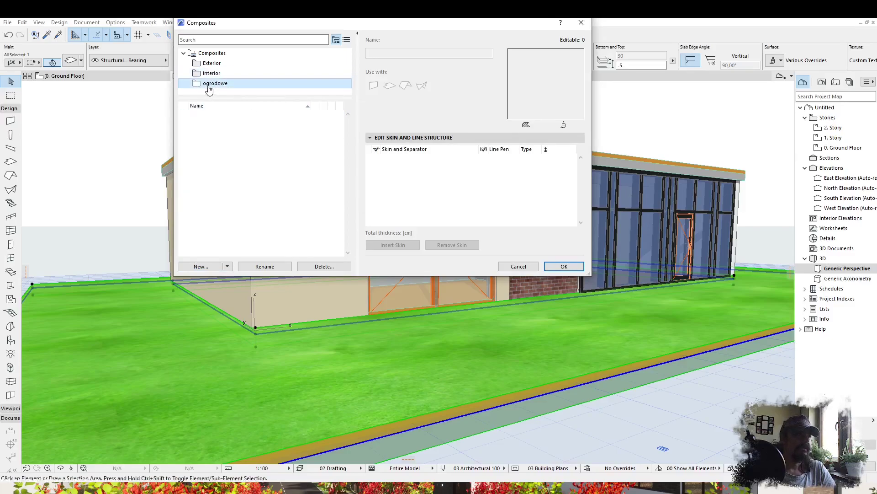
left_click(202, 266)
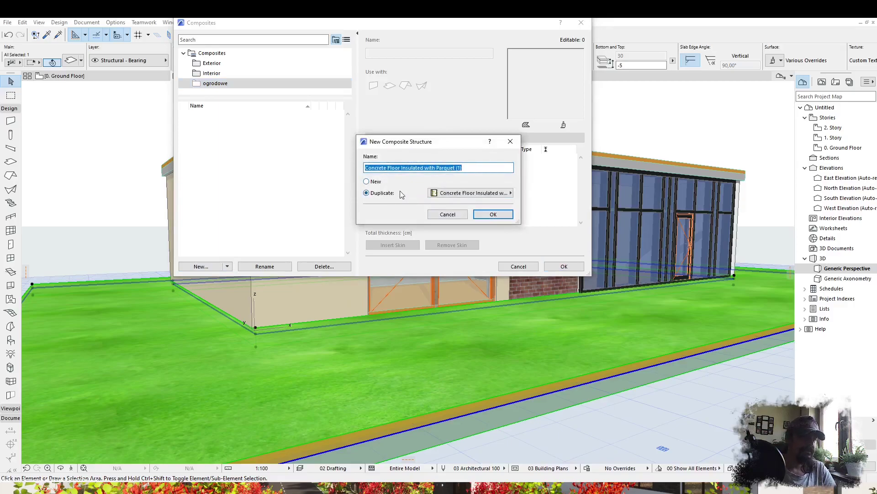
left_click(378, 182)
left_click_drag(410, 166, 349, 168)
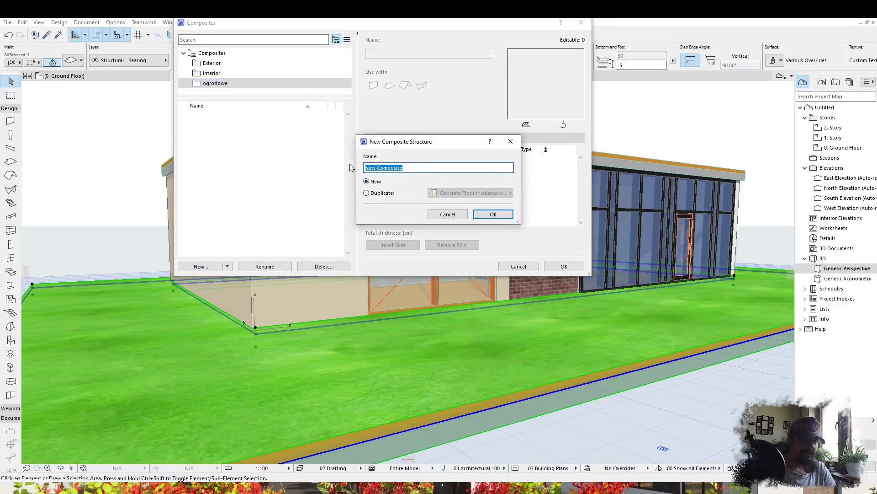
type("ziemia")
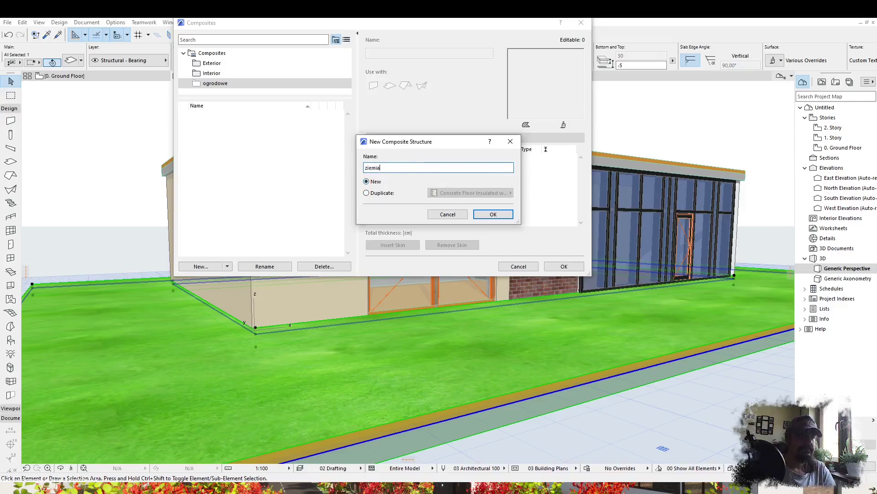
type(" na zewnątr")
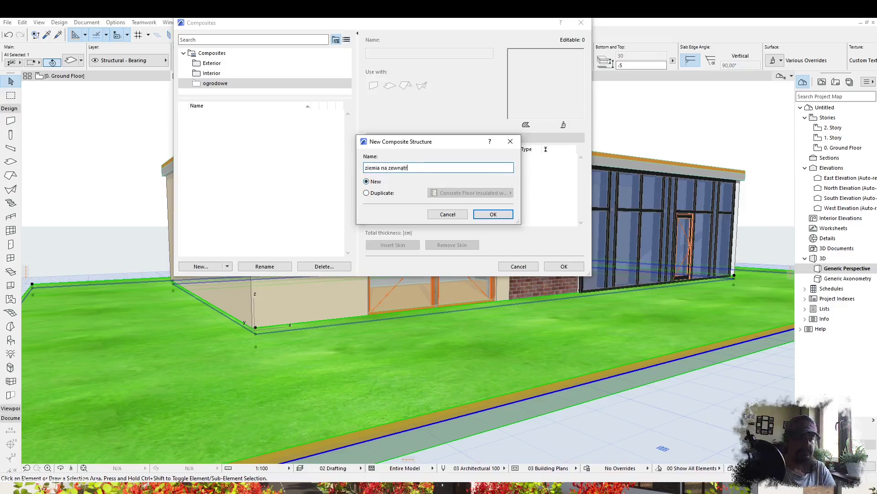
type("z")
key("Return")
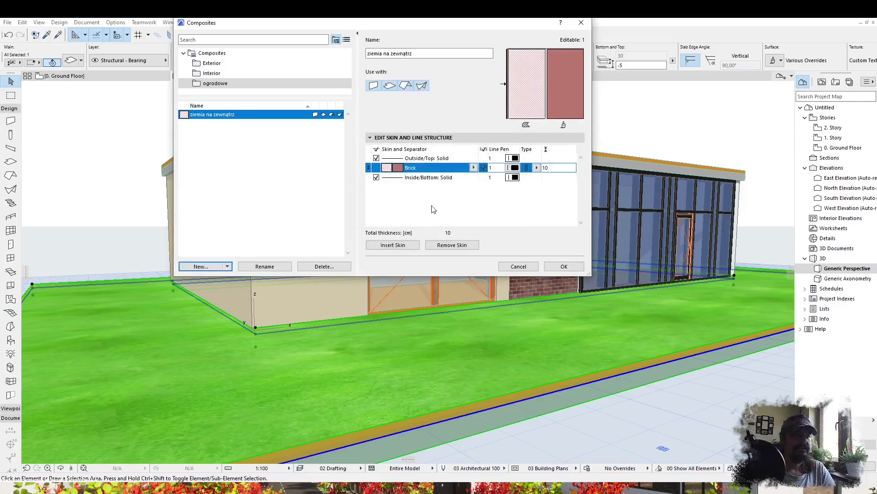
- Insert two more skins into the "ziemia na zewnątrz" composite and set the bottom skin's building material to Gravel
left_click(398, 245)
left_click(397, 246)
left_click(474, 206)
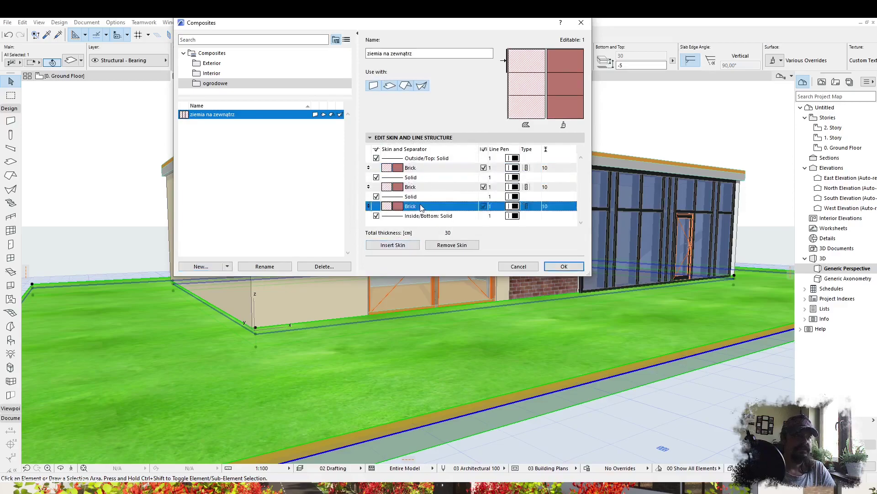
left_click(474, 207)
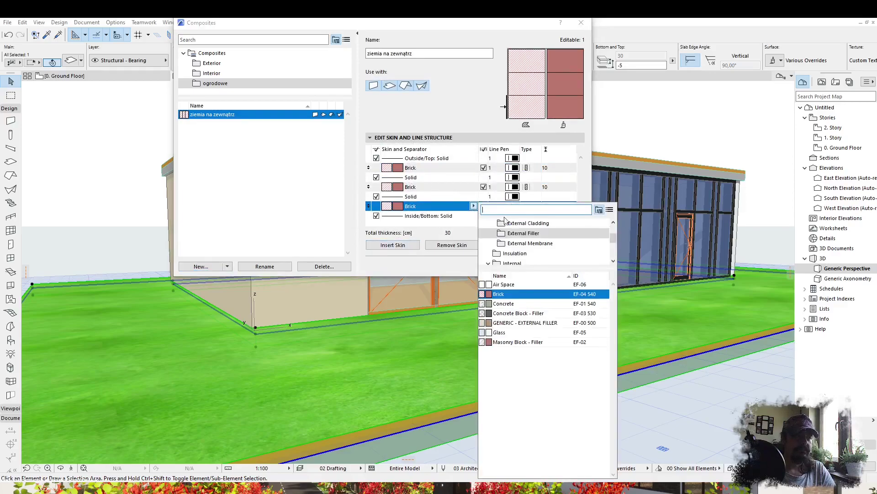
type("grav")
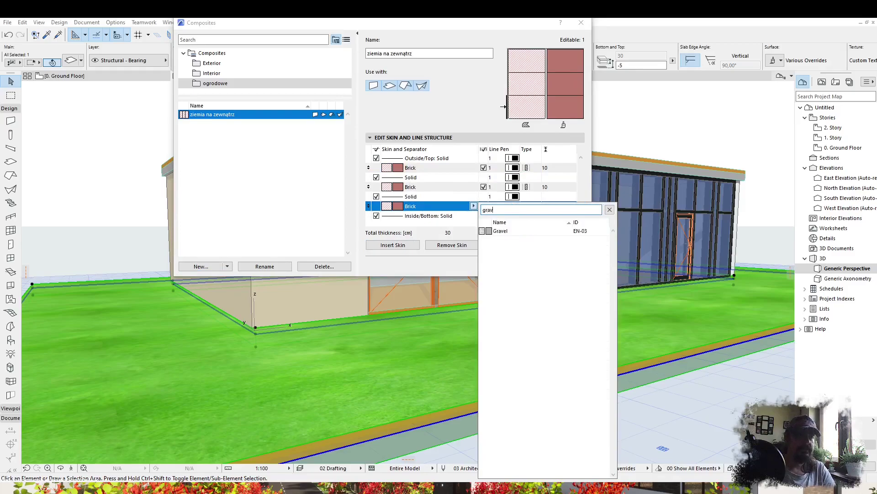
left_click(503, 231)
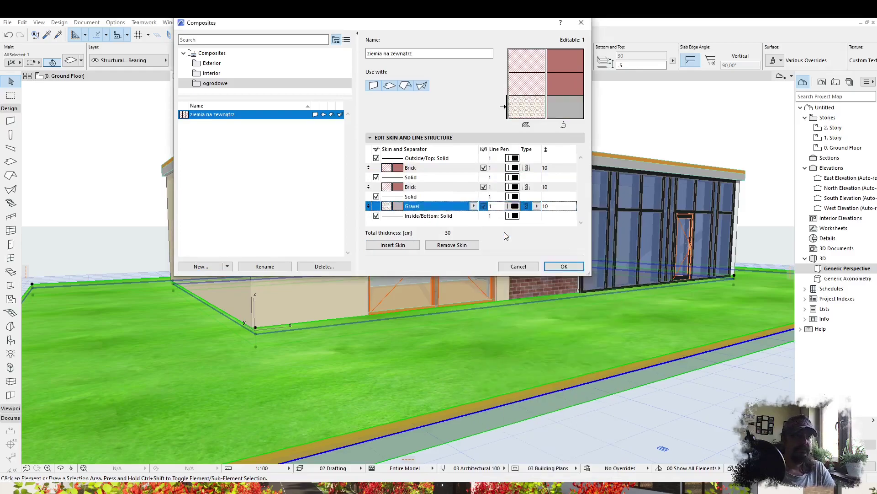
- Set the middle skin's building material to Sand, choosing it from the full material list
left_click(422, 187)
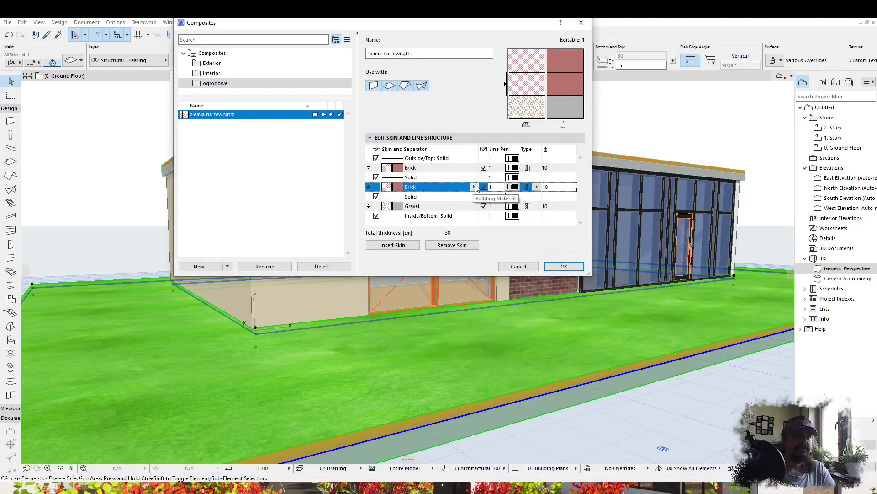
left_click(474, 187)
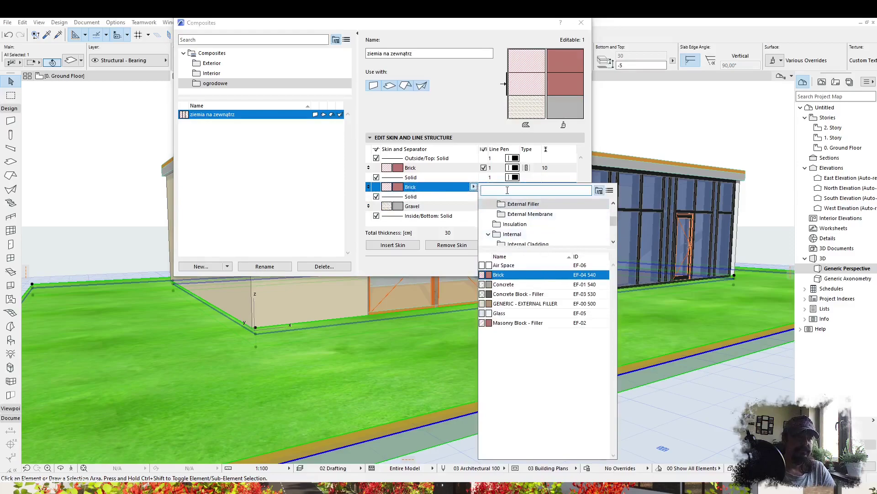
type("peb")
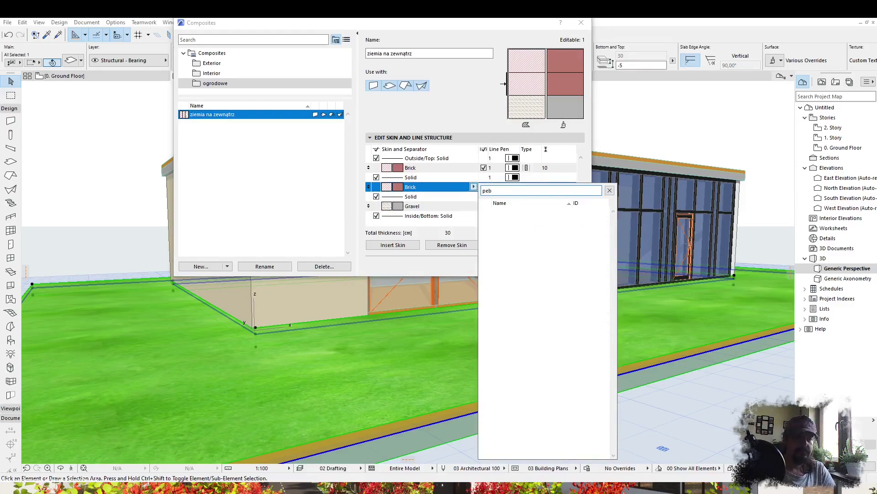
key("BackSpace")
key("BackSpace")
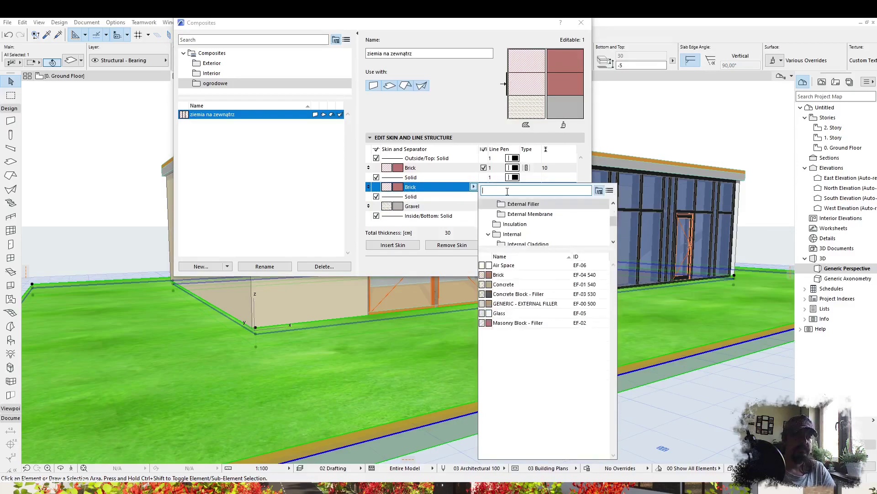
left_click(610, 190)
left_click_drag(617, 264, 613, 307)
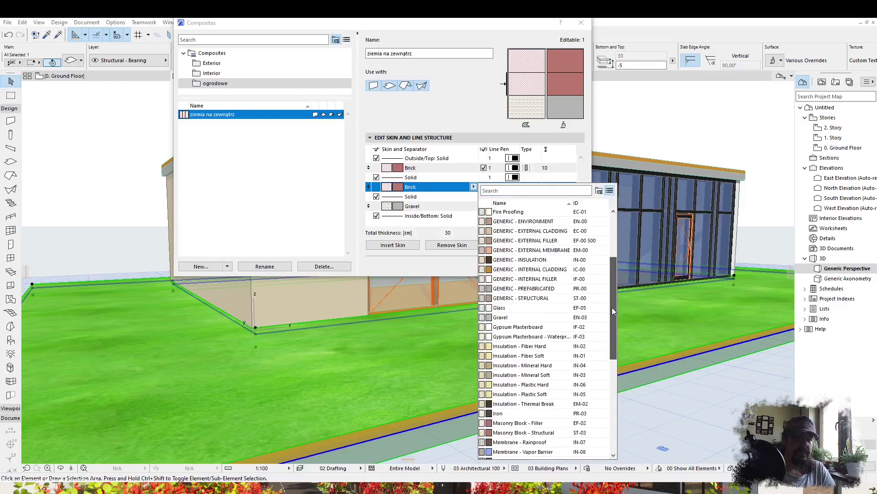
left_click_drag(613, 308, 611, 394)
left_click(500, 317)
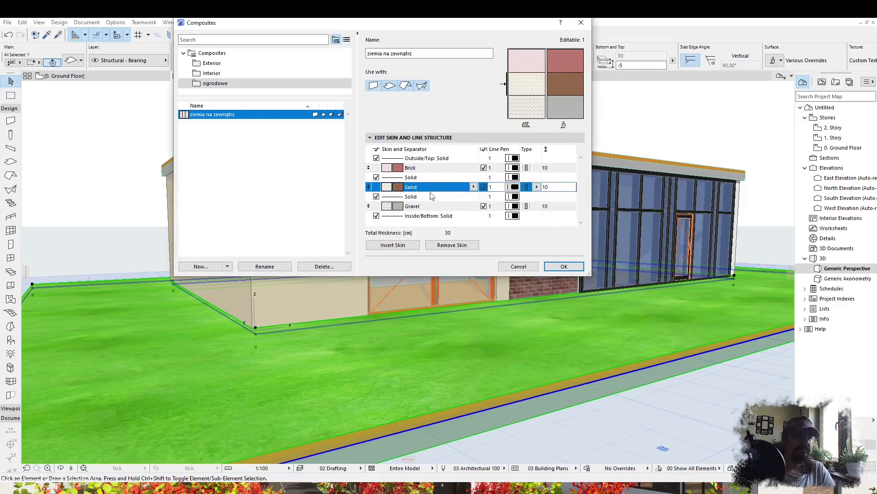
- Set the top skin's building material to "trawa 3d na podjazd", finding it with the material search
left_click(430, 168)
left_click(474, 168)
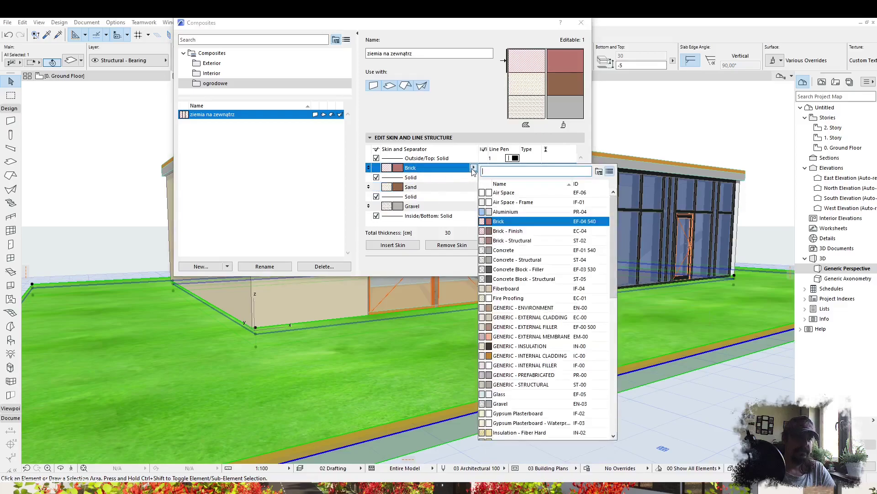
type("traw")
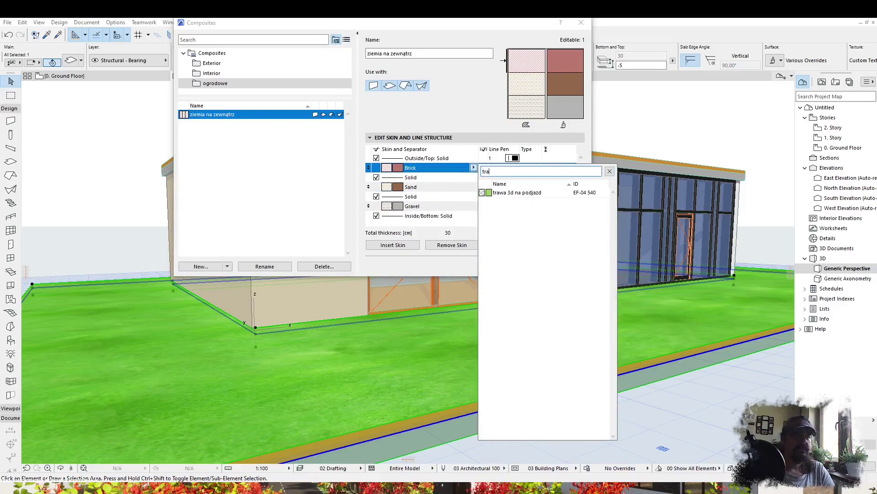
left_click(503, 191)
- Move the Gravel skin above the Sand skin in the composite's layer order
left_click(461, 187)
left_click(413, 207)
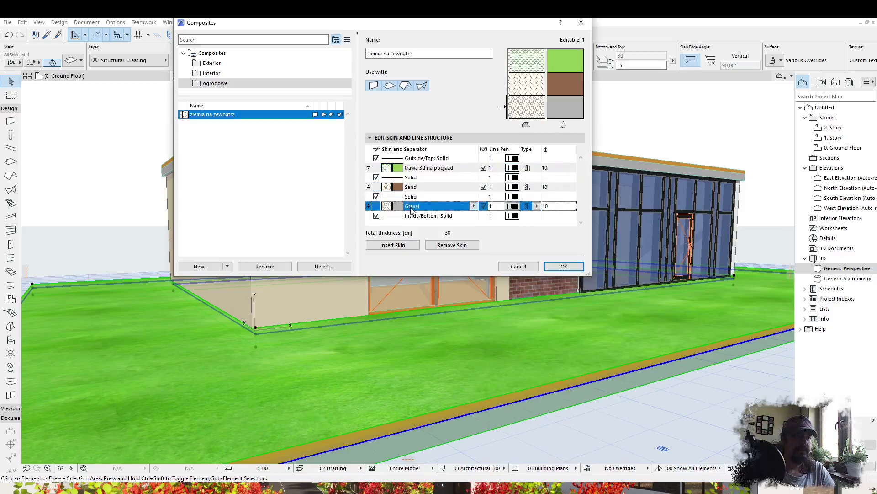
left_click_drag(371, 207, 442, 188)
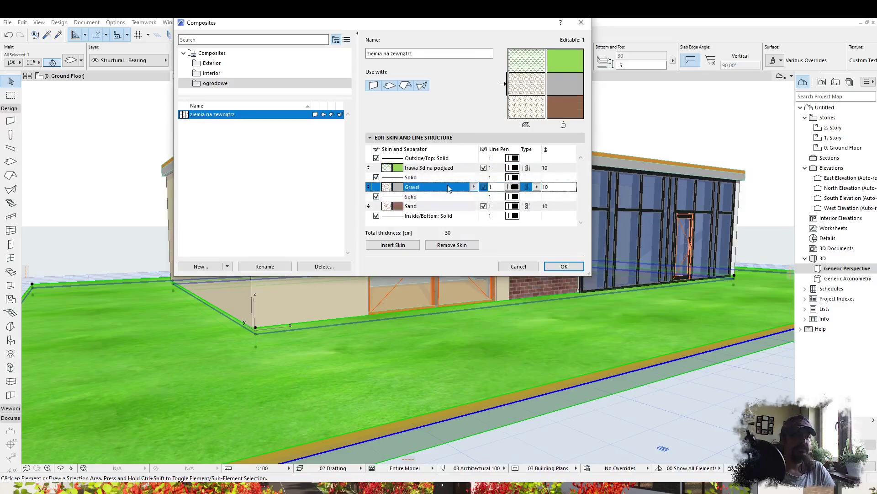
- Set the skin thicknesses to 2 cm for the grass, 15 cm for Gravel and 150 cm for Sand, and save the composite
left_click(451, 170)
double_click(560, 167)
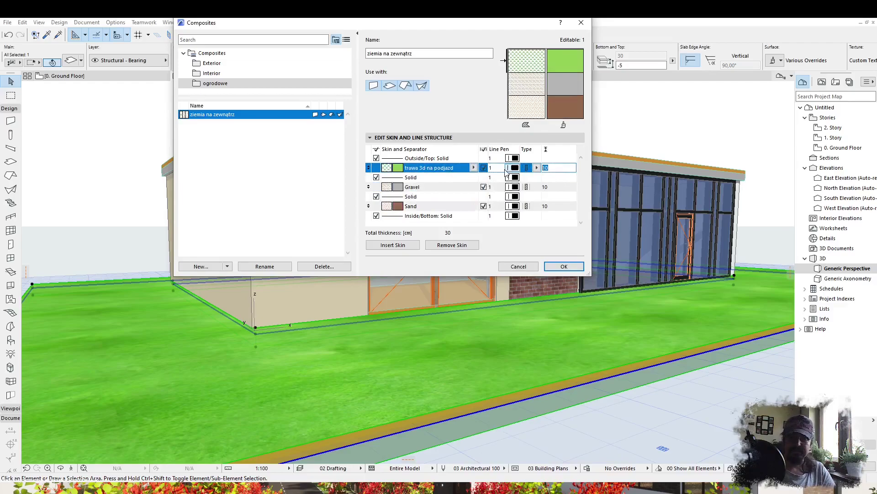
left_click(545, 188)
left_click(555, 167)
left_click(559, 187)
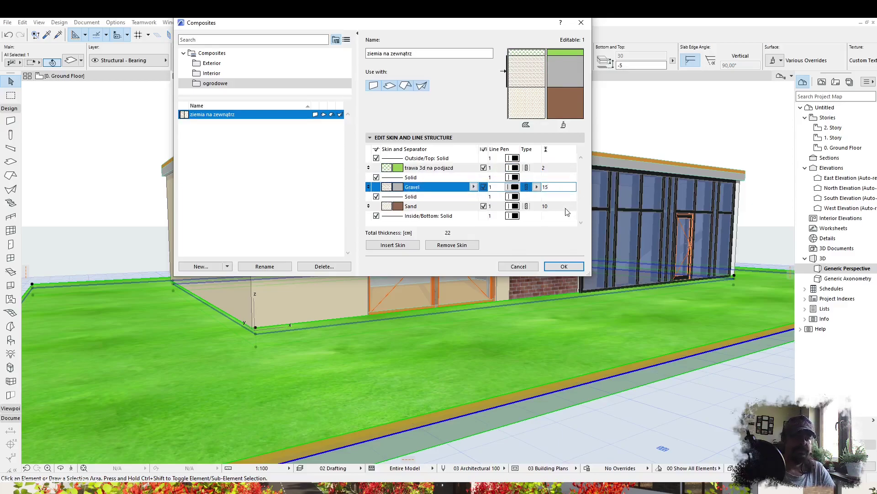
left_click(553, 207)
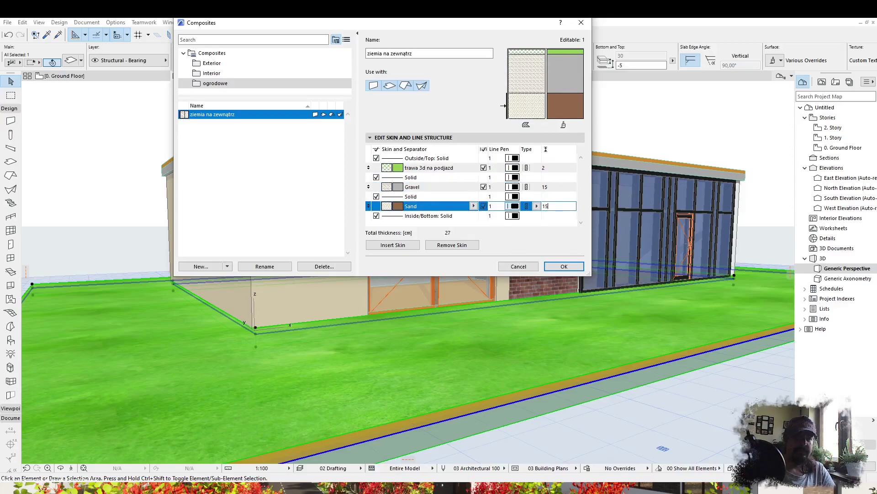
type("150")
key("Return")
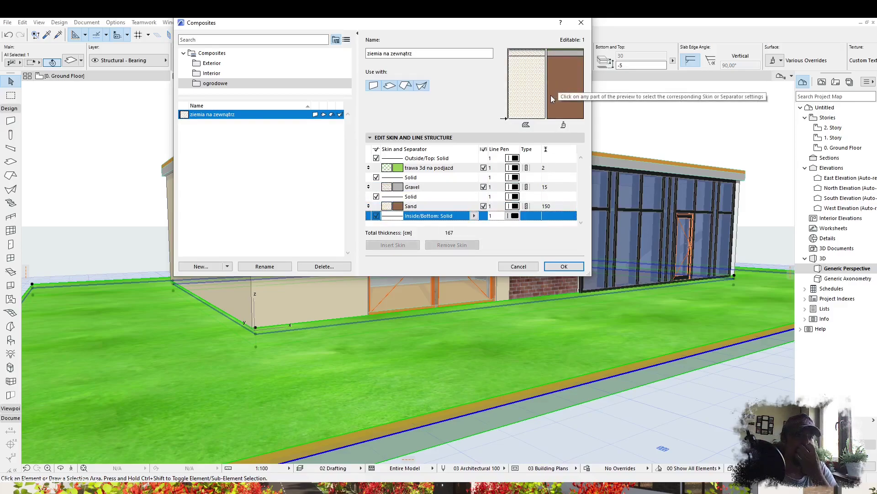
left_click(554, 207)
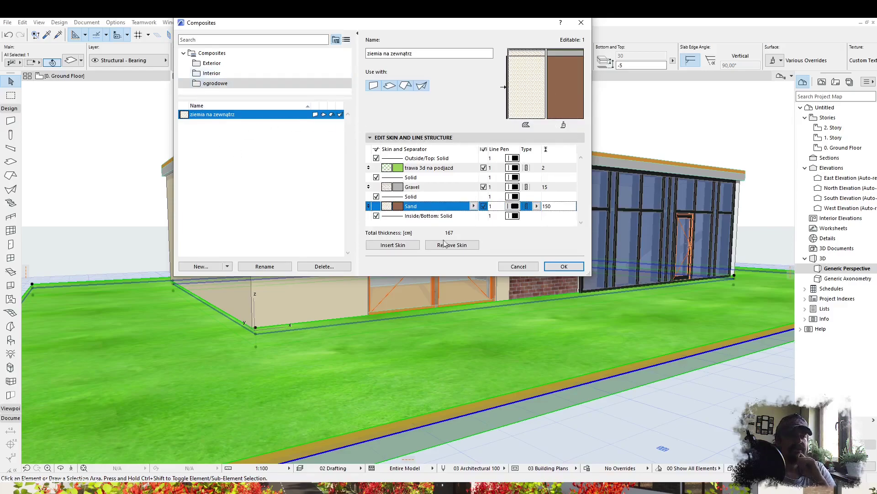
left_click(564, 265)
- Assign the "ziemia na zewnątrz" composite from the "ogrodowe" folder to the selected ground slab
left_click(395, 60)
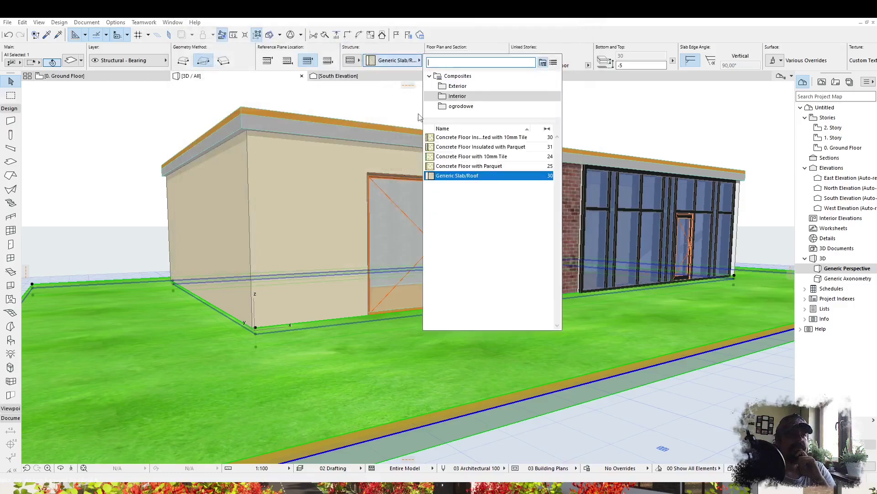
left_click(461, 106)
left_click(452, 137)
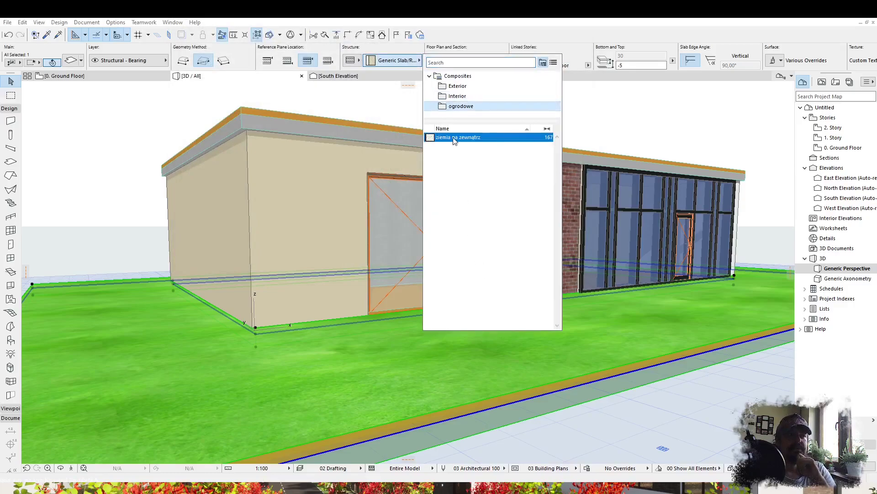
middle_click_drag(651, 284, 427, 313, "shift")
key("Escape")
left_click(480, 376)
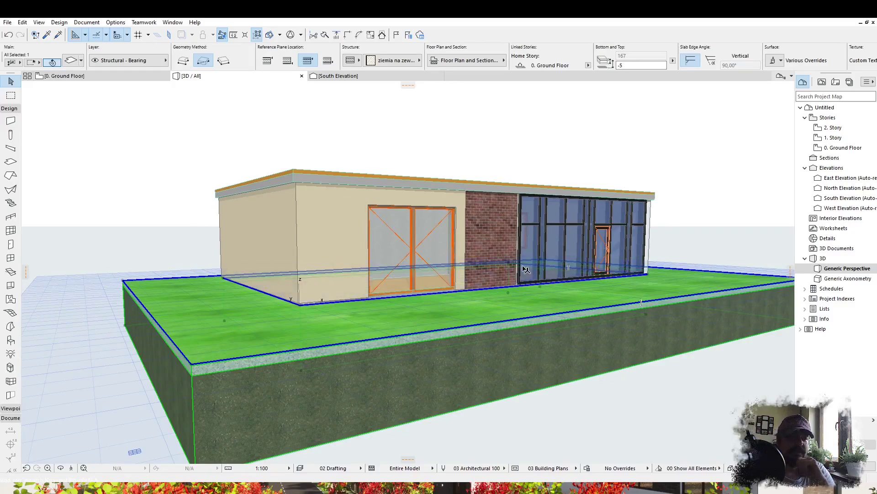
middle_click_drag(451, 260, 464, 368, "shift")
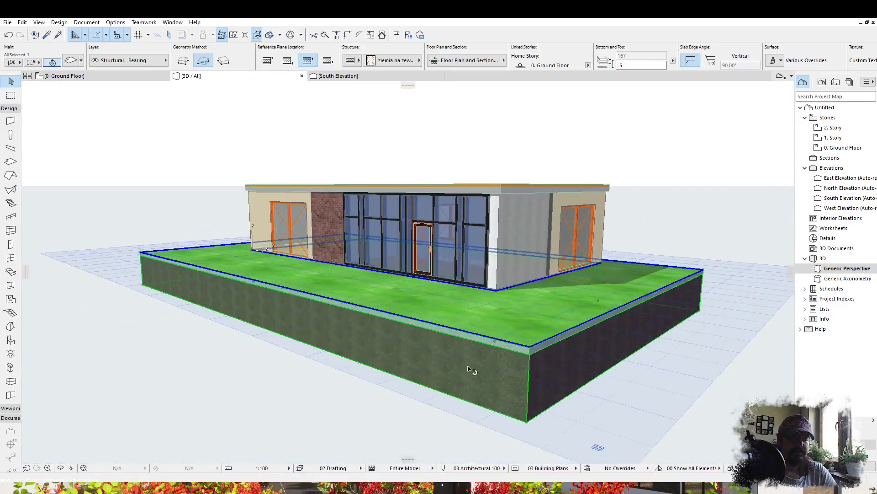
- Review all composites available for the ground slab as a flat list, keep "ziemia na zewnątrz" chosen, and deselect the slab
left_click(388, 64)
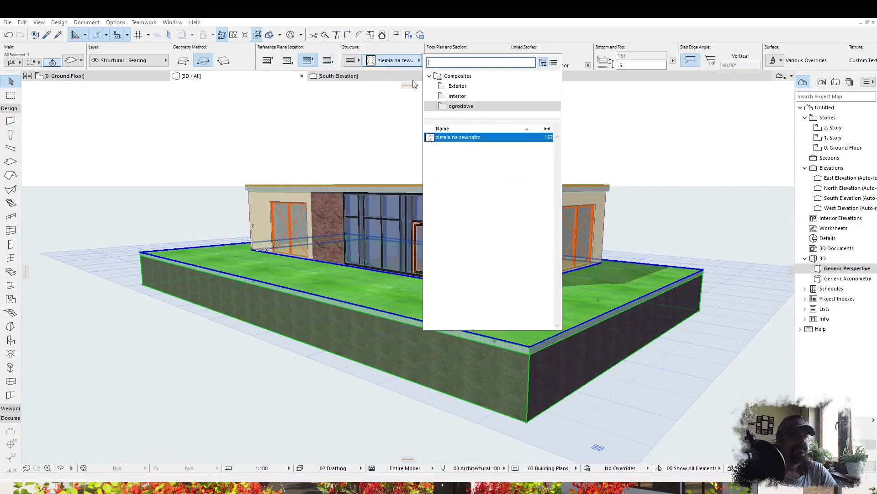
left_click(553, 62)
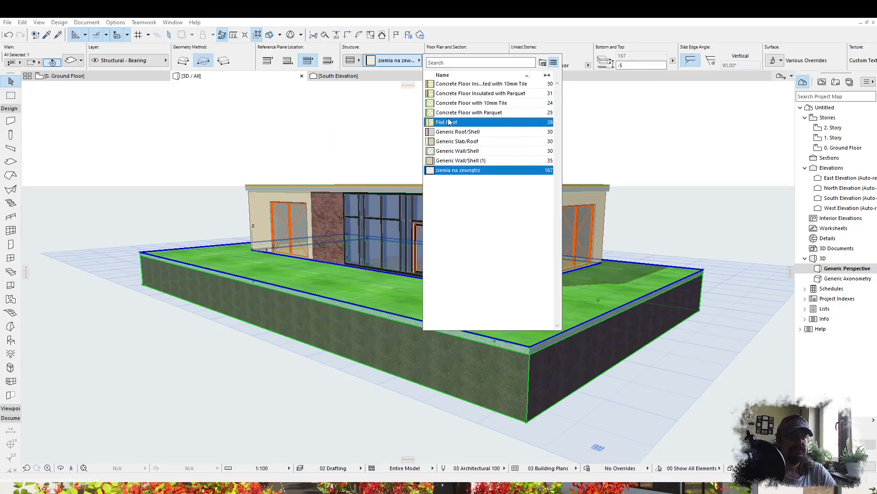
left_click(447, 170)
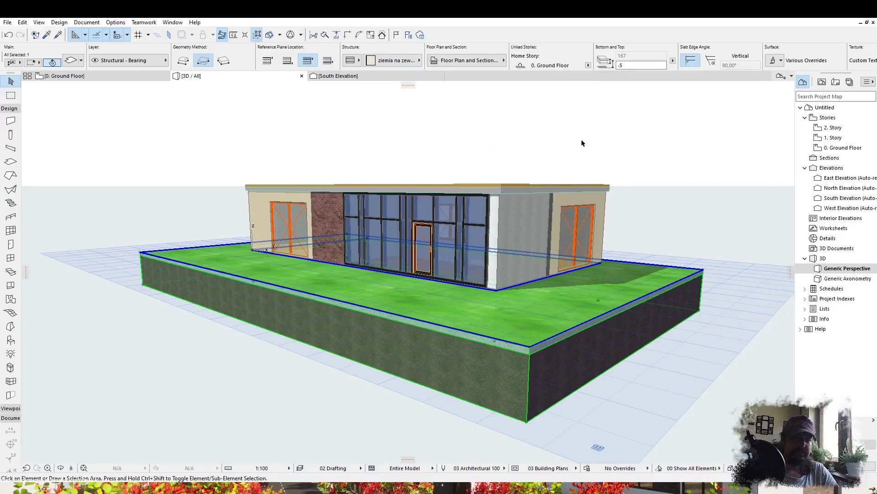
middle_click_drag(406, 149, 535, 232, "shift")
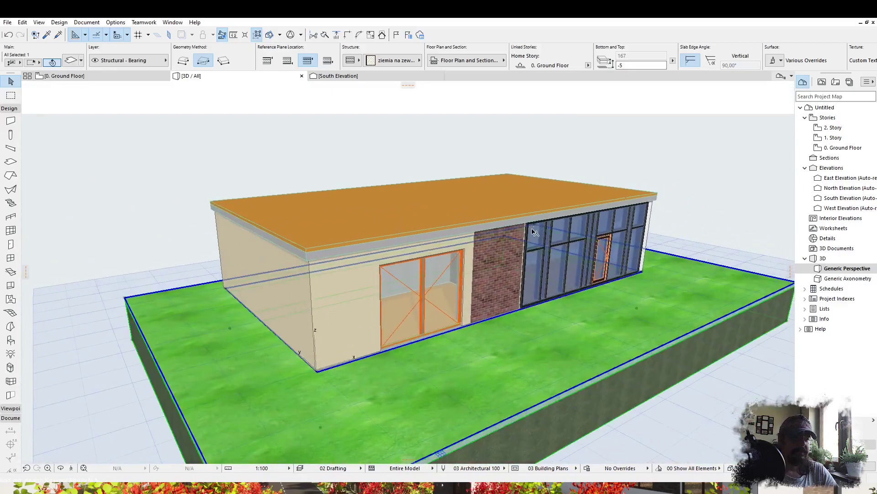
key("Escape")
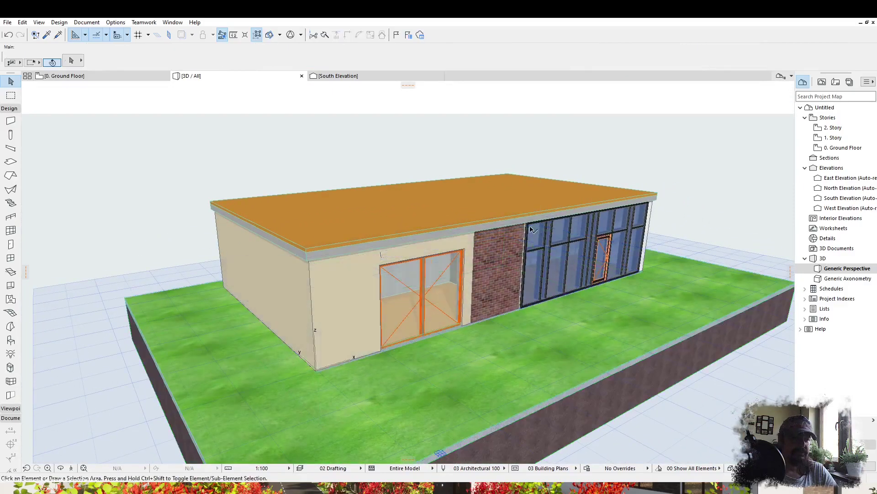
middle_click_drag(557, 193, 497, 191, "shift")
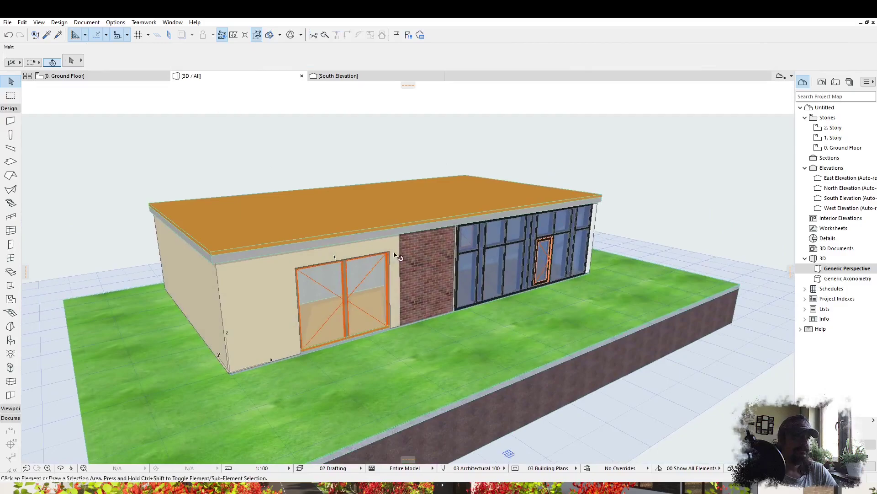
left_click(327, 243)
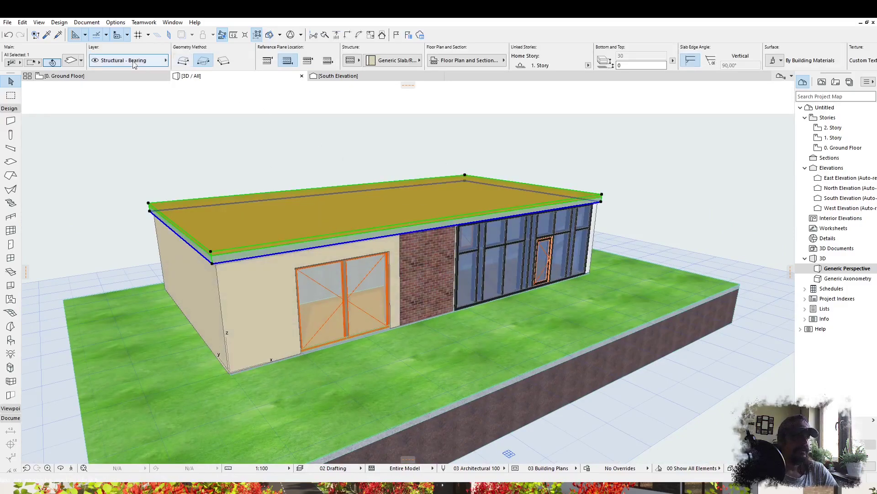
double_click(407, 227)
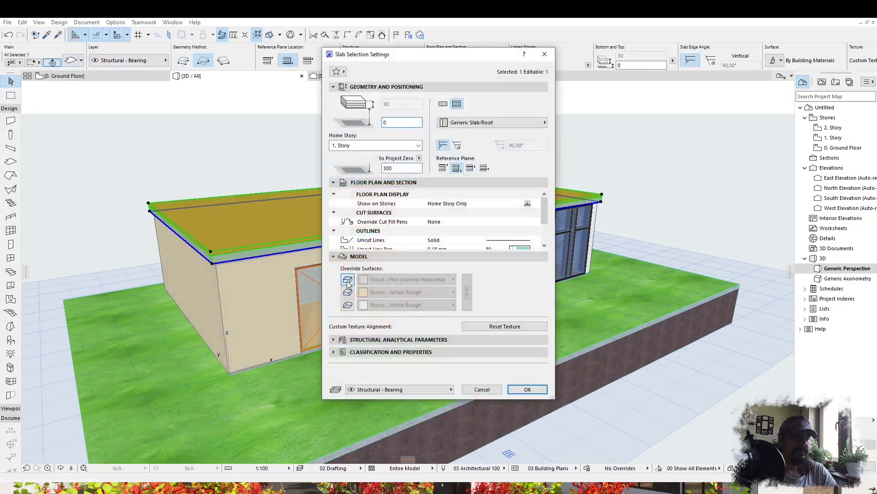
left_click(348, 280)
left_click(378, 279)
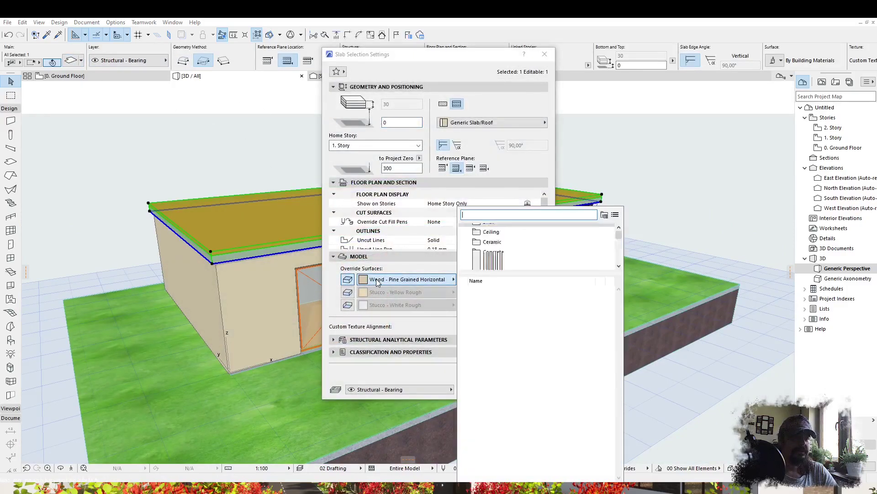
left_click(615, 215)
mouse_move(619, 446)
left_mouse_down()
mouse_move(619, 258)
mouse_move(620, 447)
left_mouse_up()
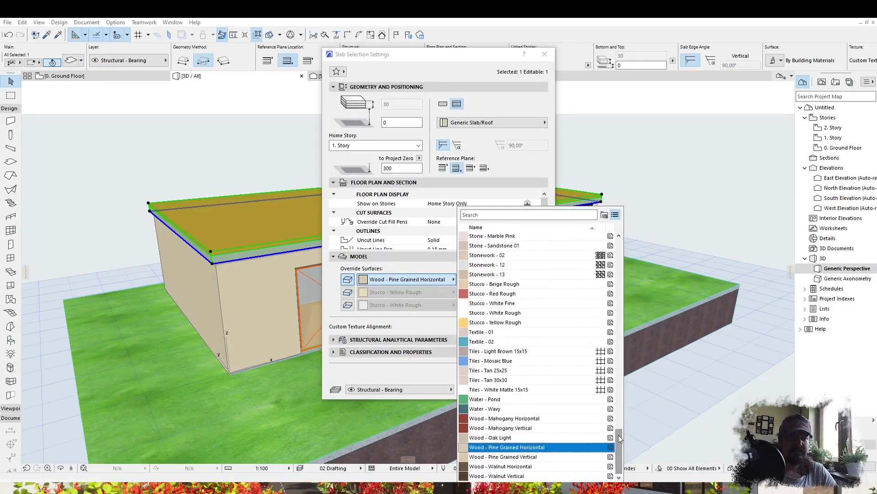
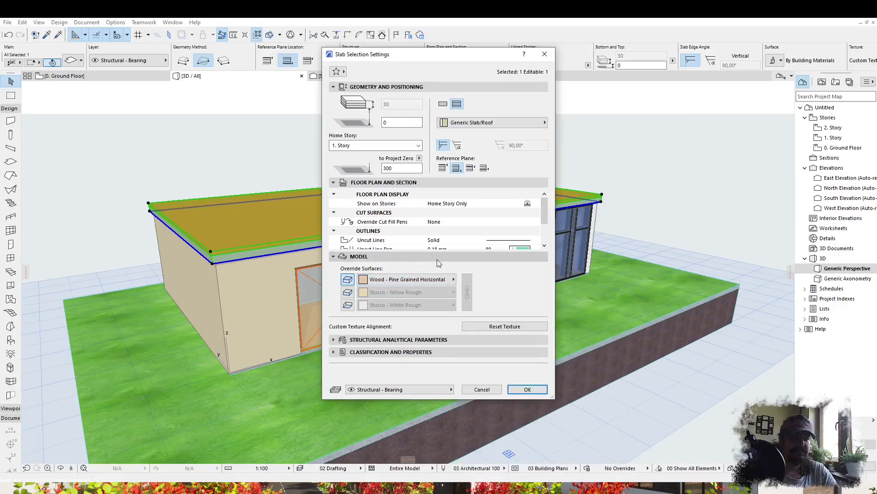
left_click(481, 389)
- Create a new surface named "cegła vandersanden hubertus" as a duplicate of Brick - Running Bond
middle_click_drag(597, 232, 344, 232, "shift")
left_click(561, 179)
middle_click_drag(560, 179, 448, 215, "shift")
left_click(118, 24)
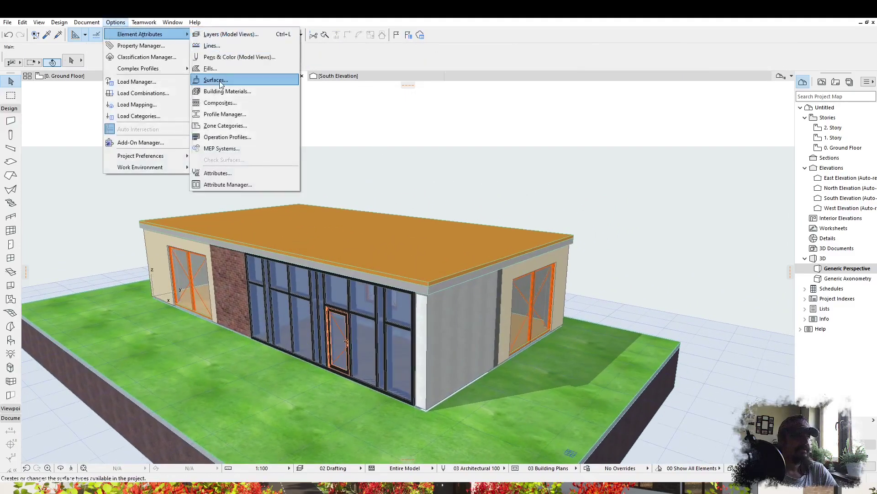
left_click(560, 218)
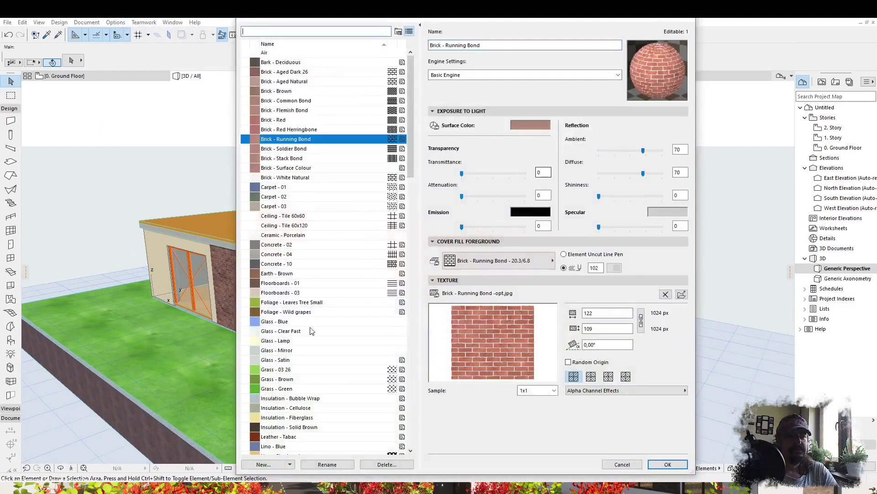
left_click(264, 464)
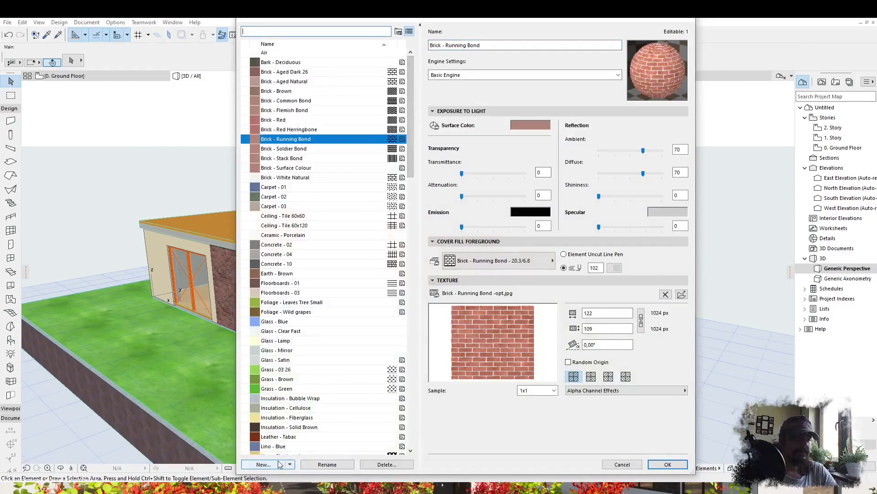
left_click(334, 85)
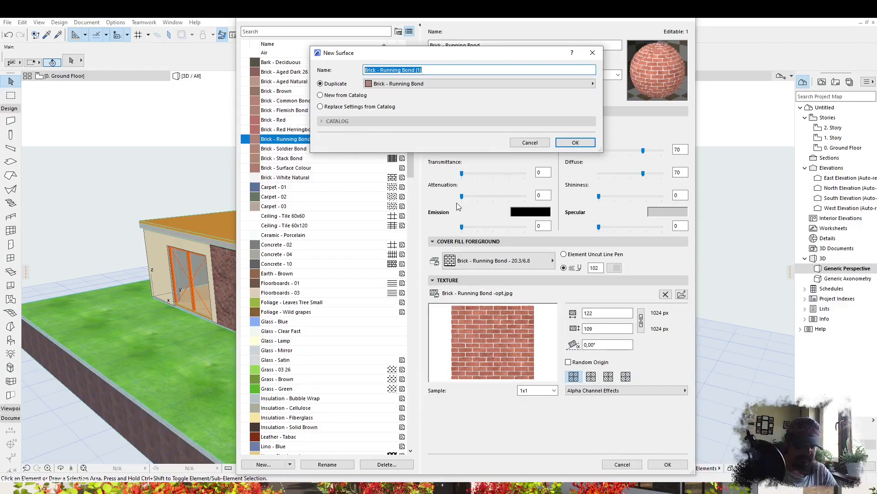
type("ceg")
type("la vander")
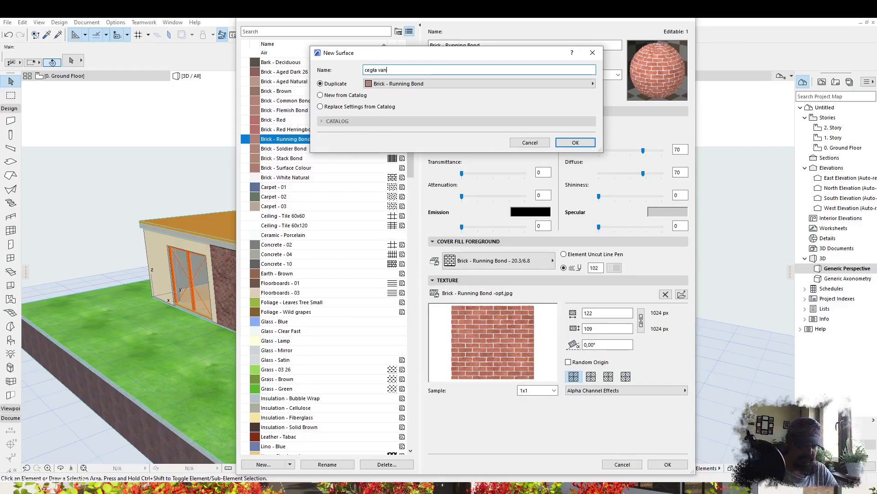
type("sance")
type("en")
type(" hubertus")
key("Return")
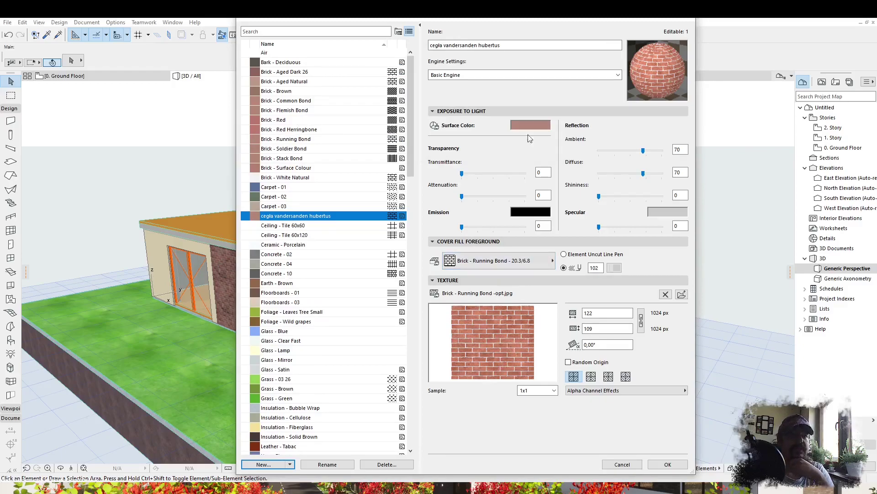
- Set the new brick surface's colour to a sandy tan with red 183, green 158 and blue 117
key("Tab")
key("alt+Down")
key("Escape")
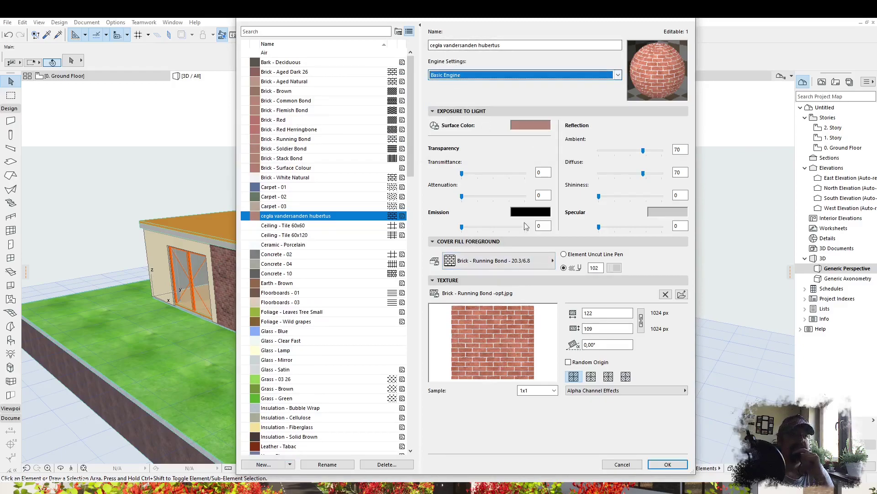
left_click(531, 126)
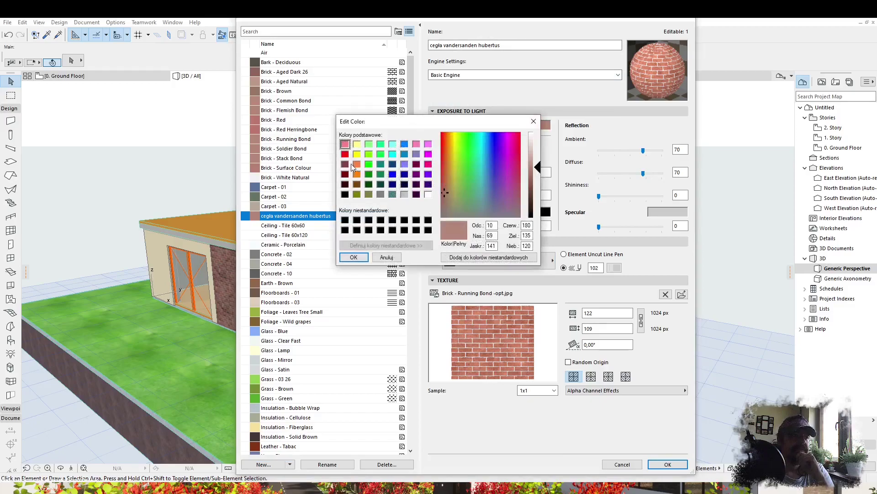
left_click(452, 191)
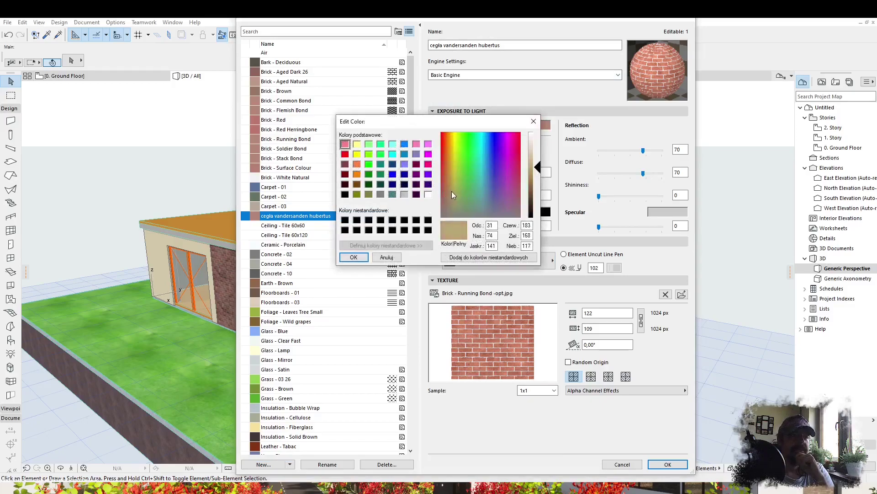
left_click(355, 258)
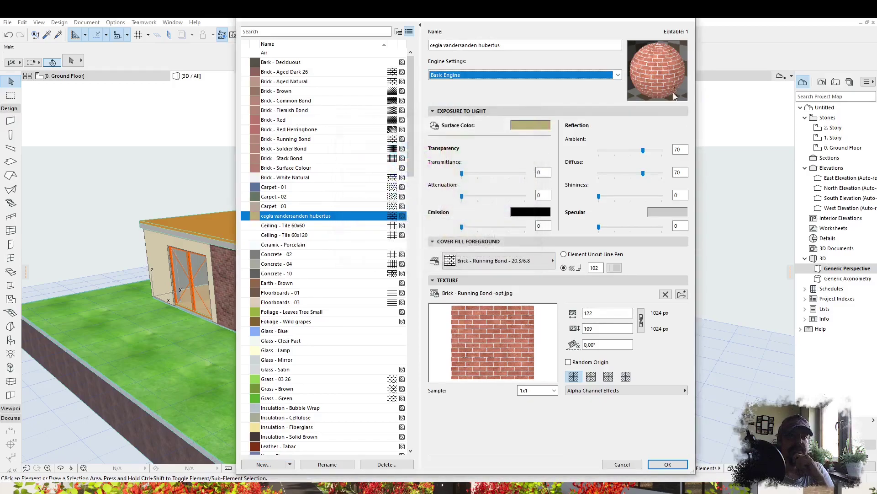
- Examine the Brick - Running Bond and Brick - Soldier Bond texture images available in the loaded library
left_click(681, 295)
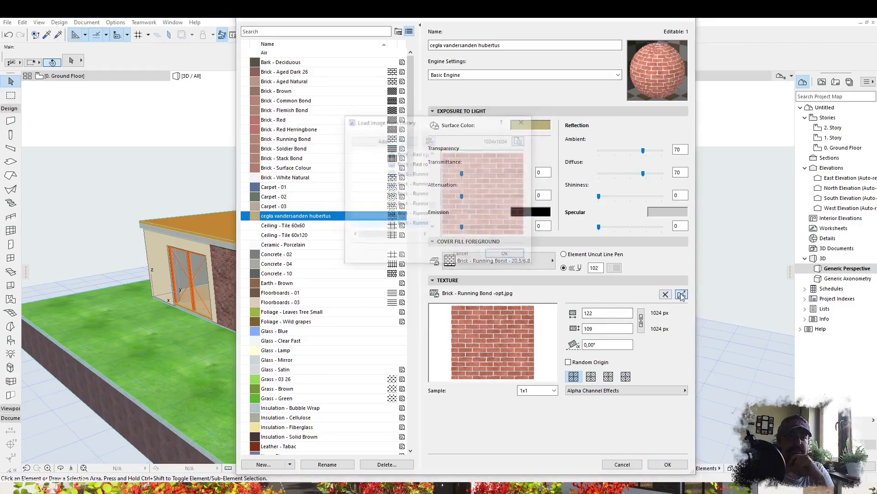
left_click_drag(531, 261, 705, 294)
left_click(433, 175)
left_click(430, 184)
left_click(429, 203)
left_click(428, 214)
left_click(427, 224)
left_click(426, 234)
left_click(425, 244)
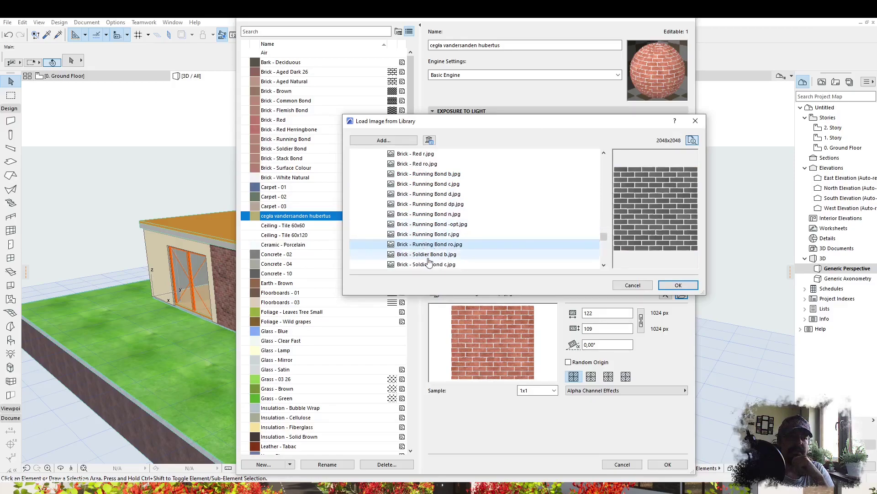
left_click(430, 255)
left_click(440, 234)
left_click(441, 224)
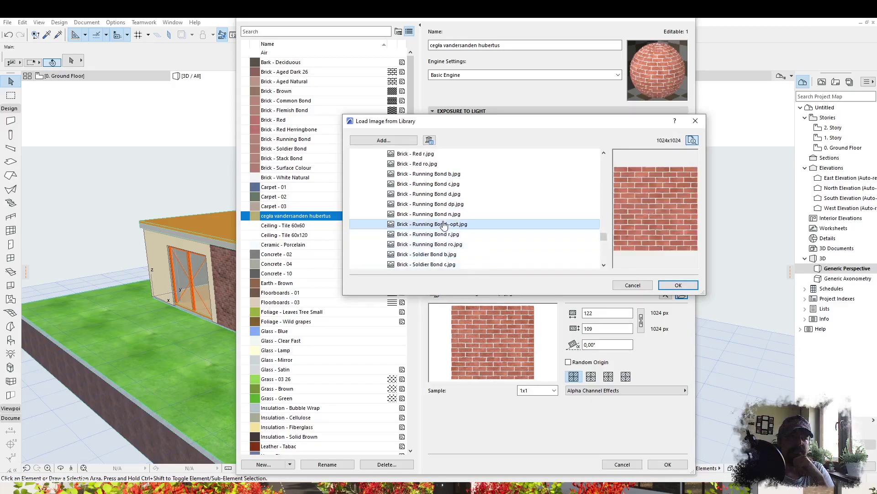
left_click(442, 213)
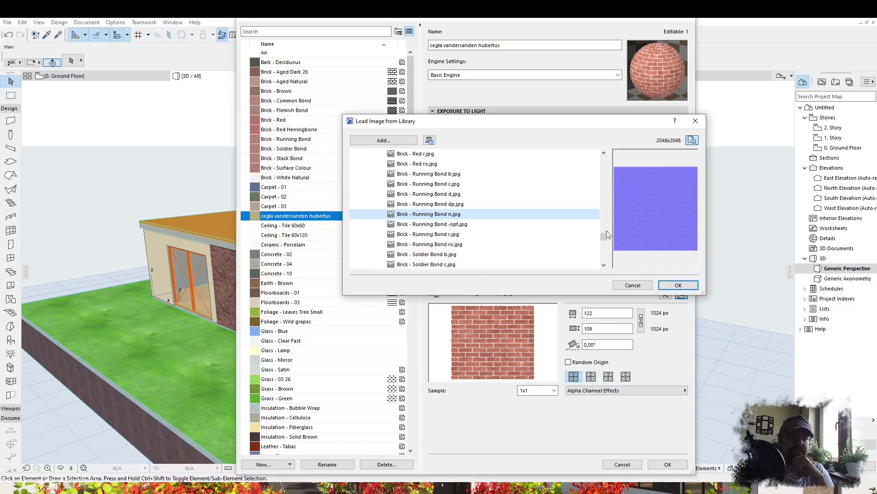
left_click_drag(603, 235, 611, 152)
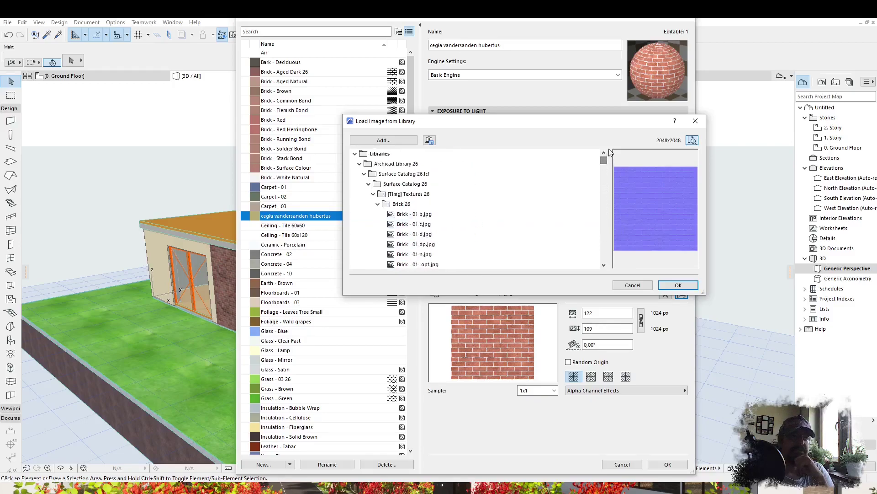
- Start adding an external texture image and browse to the viz-materialy > tekstury folder on drive Nowy (G:)
left_click(384, 140)
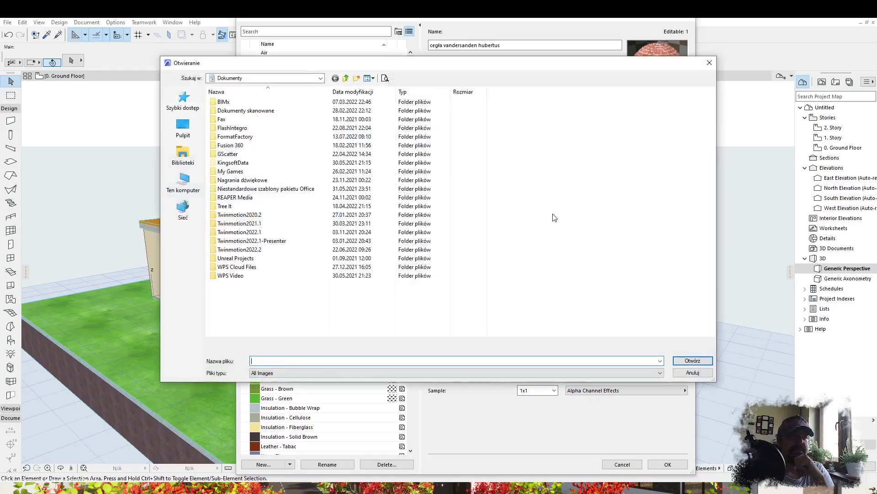
left_click(346, 79)
left_click(346, 79)
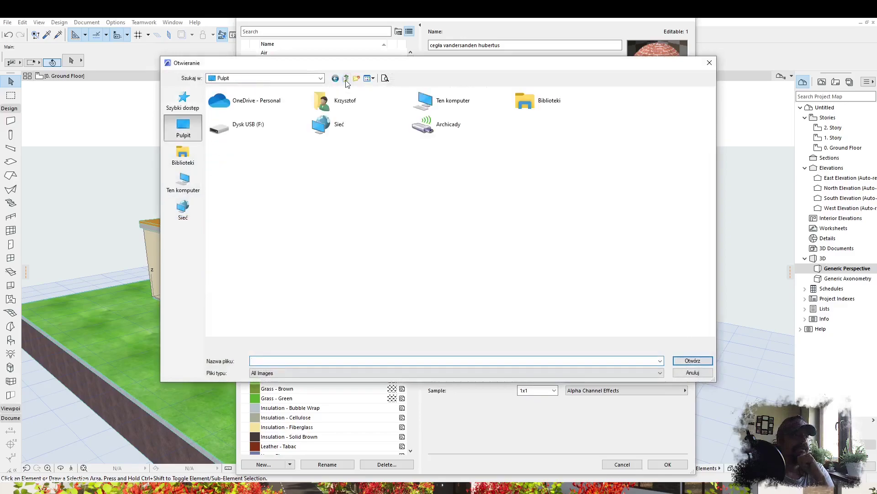
double_click(438, 101)
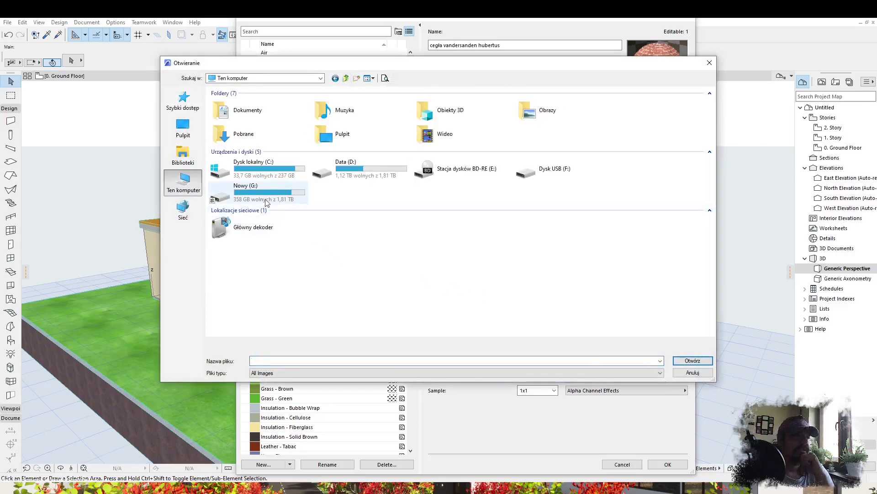
double_click(268, 202)
scroll(580, 270, "down", 2)
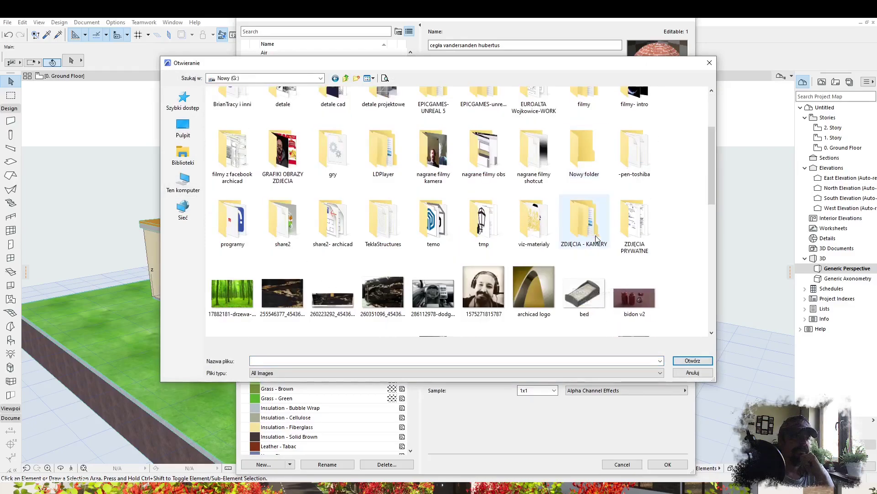
double_click(534, 220)
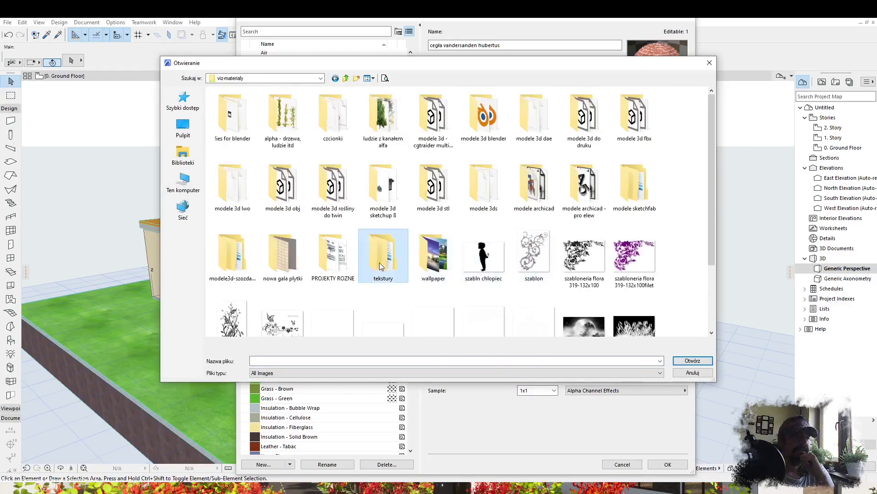
double_click(379, 262)
- Load VDS_1_302A0_GH_Hubertus_00_06_MR.jpg from the cegła cięta > vandersanden > cegła folder as the brick surface's texture
left_click(223, 171)
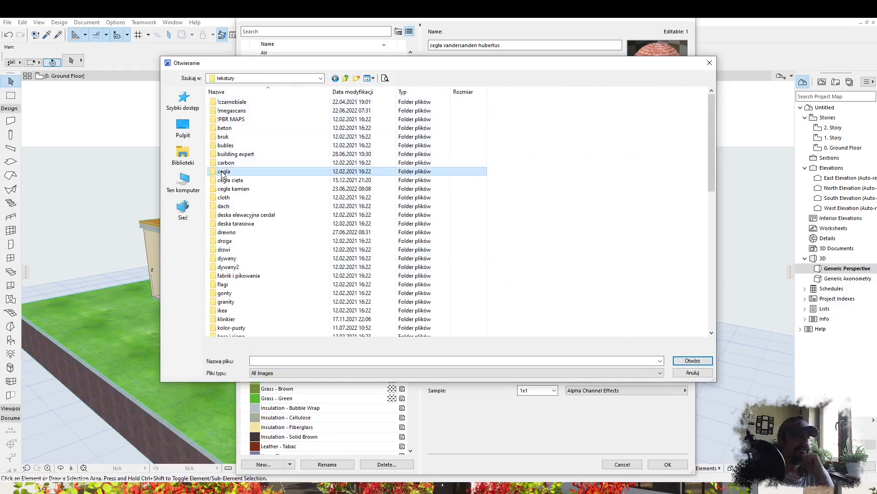
double_click(225, 180)
double_click(231, 110)
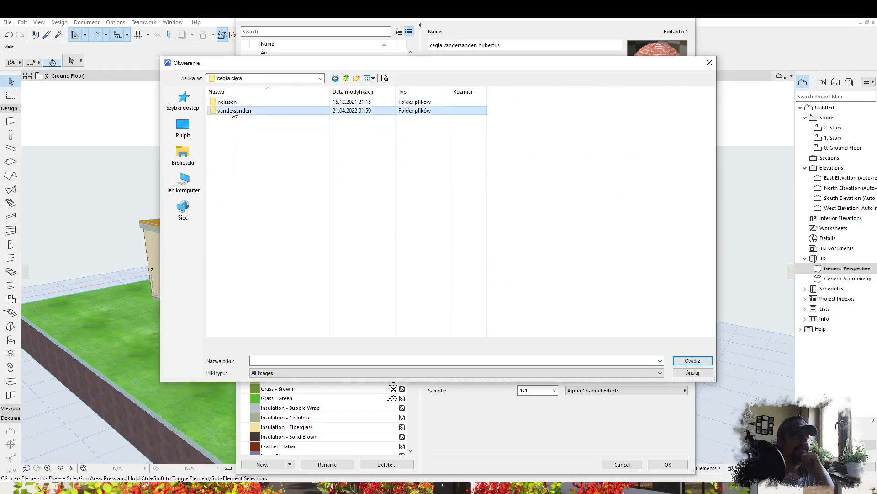
double_click(240, 120)
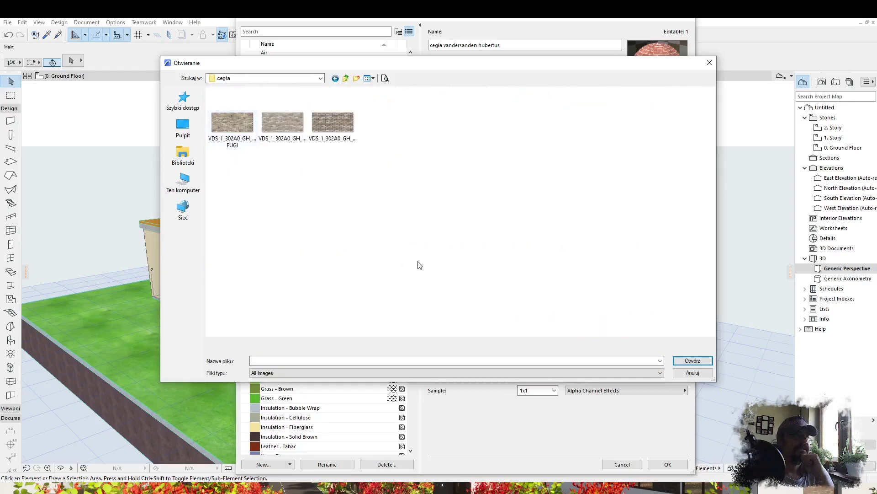
double_click(287, 122)
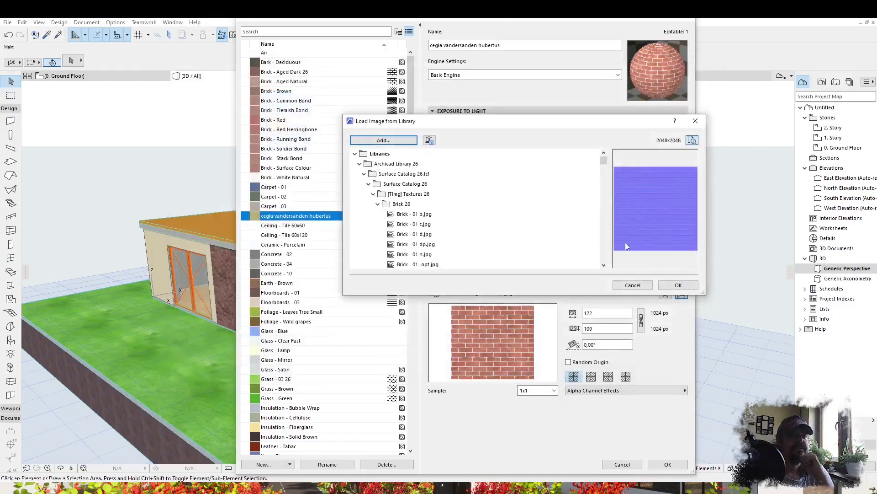
left_click(673, 286)
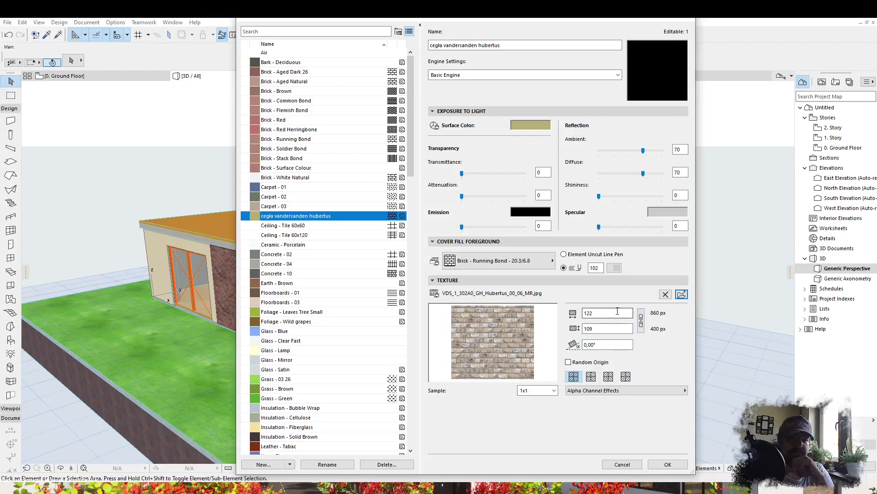
- Lock the texture's proportions, enable Random Origin and set the texture width to 230
left_click(641, 322)
left_click(569, 362)
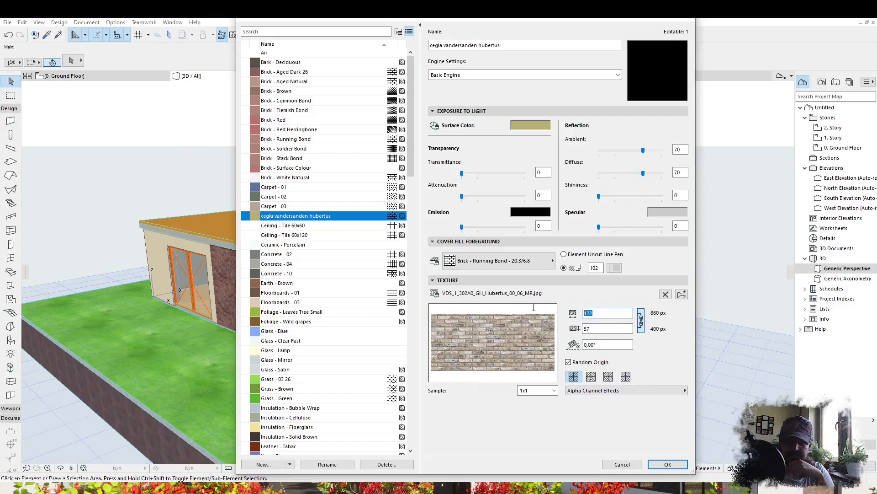
type("30")
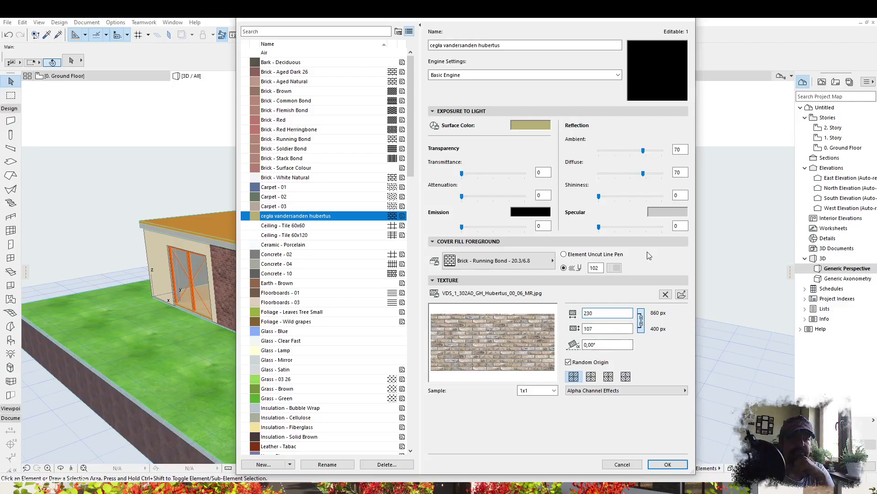
left_click(519, 264)
left_click(520, 266)
- Switch the surface to the Cineware and Redshift by Maxon engine and update its Cineware settings from the Basic ones
left_click(518, 75)
left_click(498, 91)
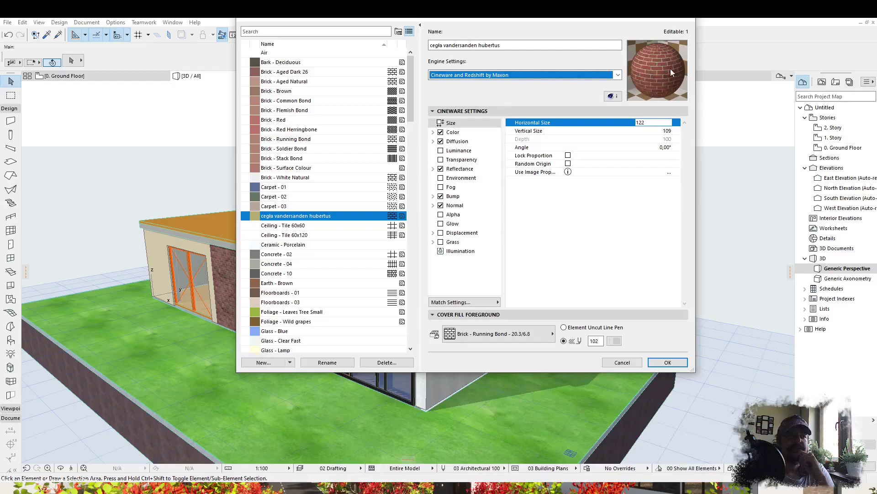
left_click(493, 303)
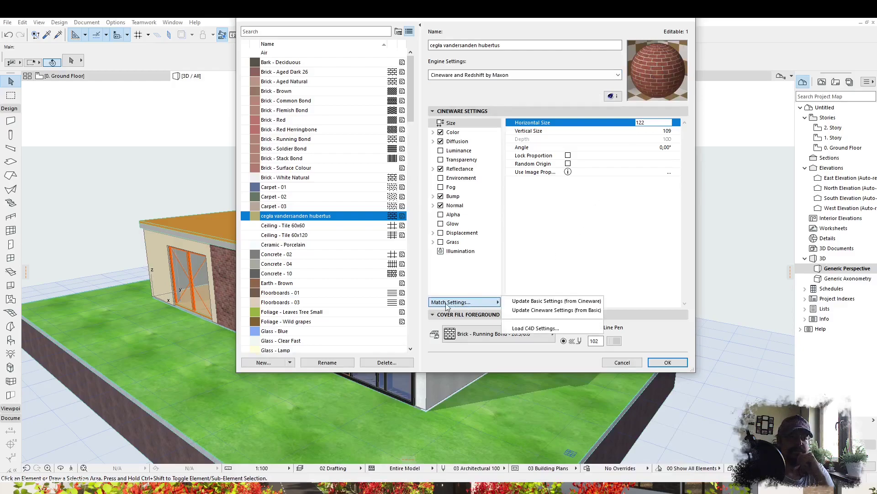
left_click(584, 315)
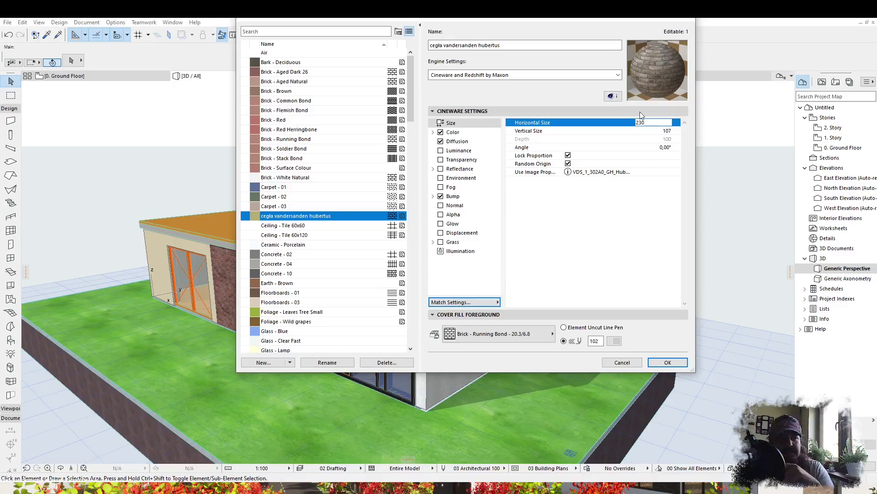
- Return the surface's engine settings to Basic Engine and apply the surface changes
left_click(487, 302)
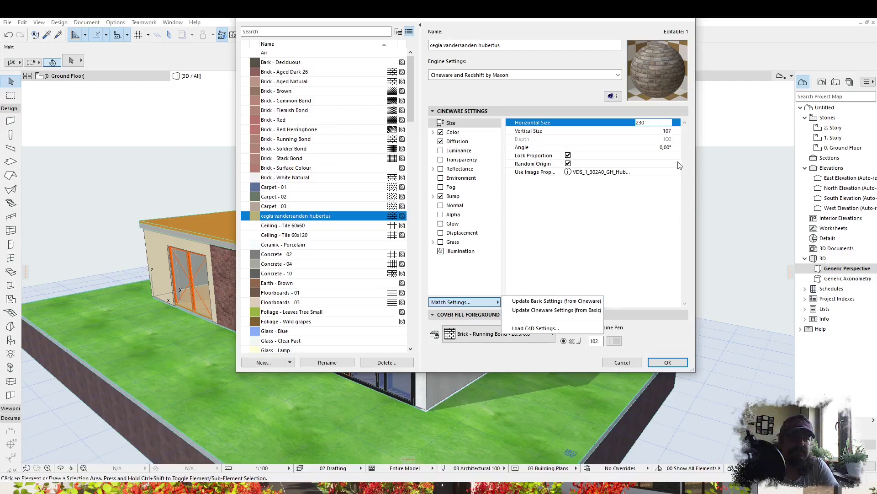
left_click(582, 257)
left_click(509, 75)
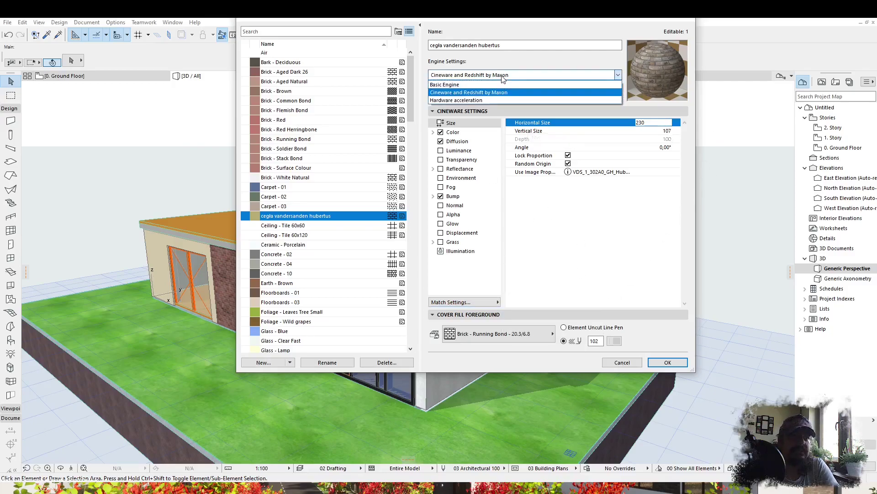
left_click(489, 84)
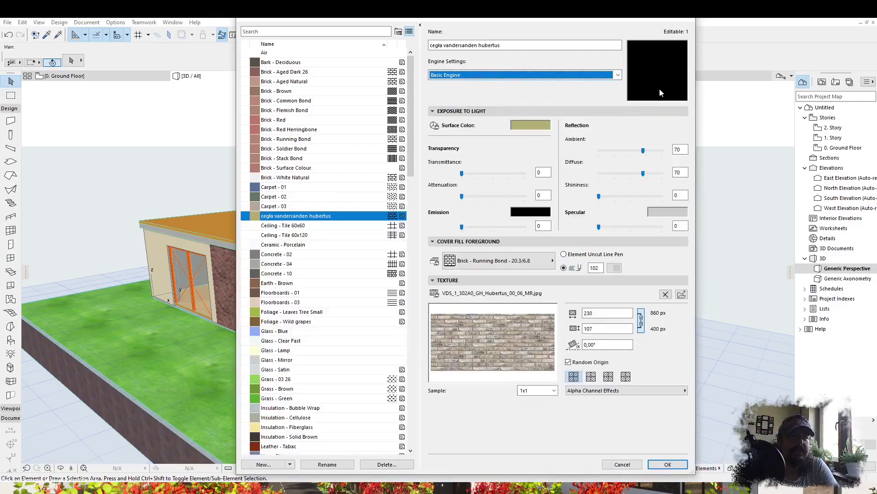
left_click(666, 464)
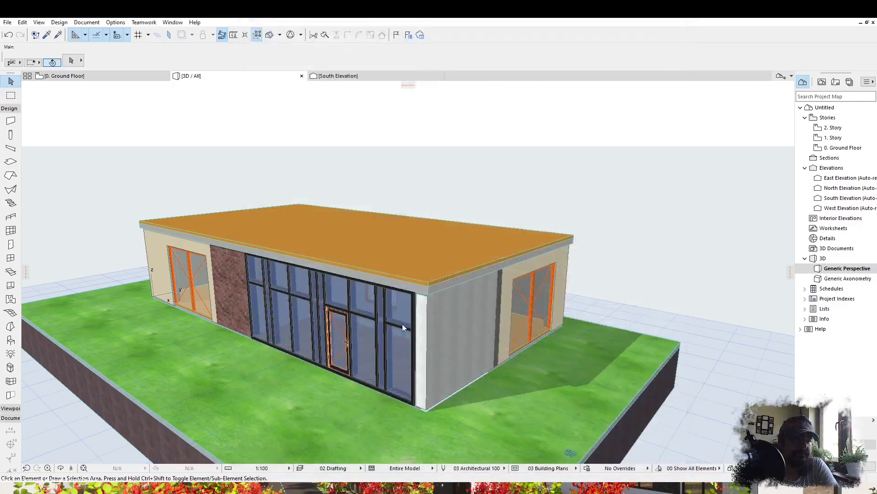
- Override the outside surface of the dark brick wall beside the glazed facade with "cegła vandersanden hubertus", and deselect the wall
left_click(235, 302)
key("ctrl+t")
left_click(356, 169)
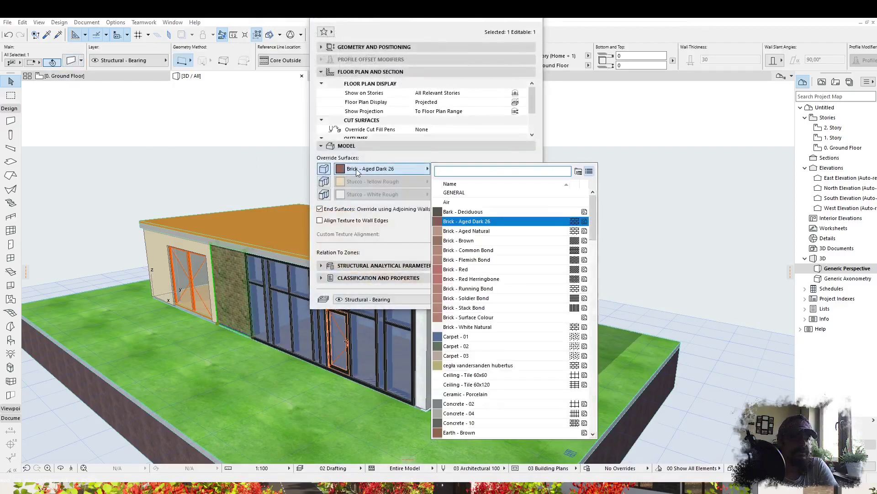
left_click(516, 366)
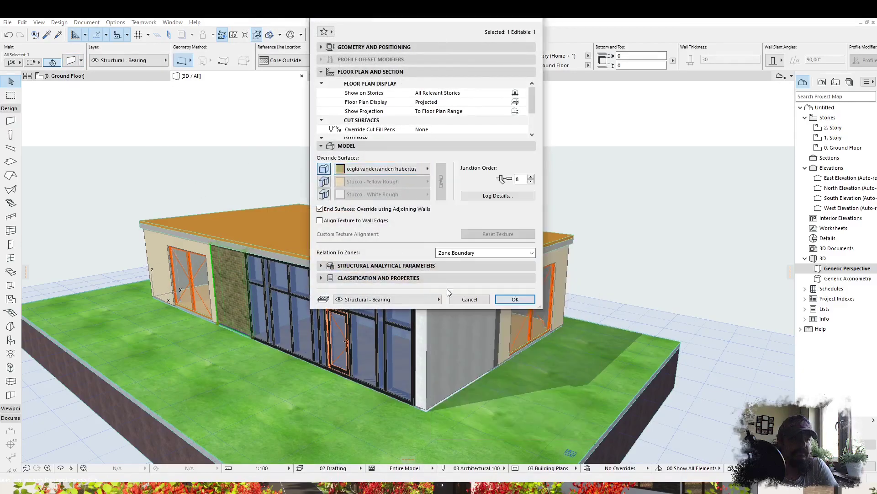
left_click(515, 299)
key("Escape")
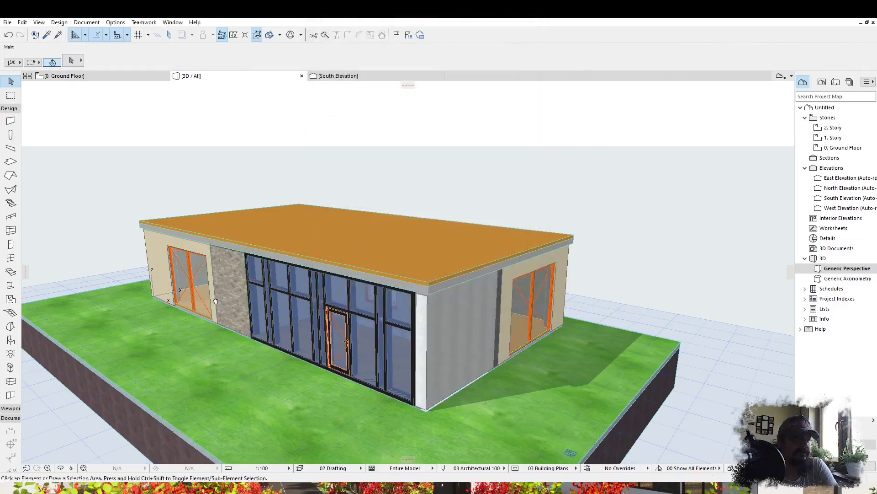
- Examine the brick texture's scale and appearance on the wall between the terrace window and the glazed facade
scroll(611, 286, "up", 5)
scroll(611, 277, "up", 3)
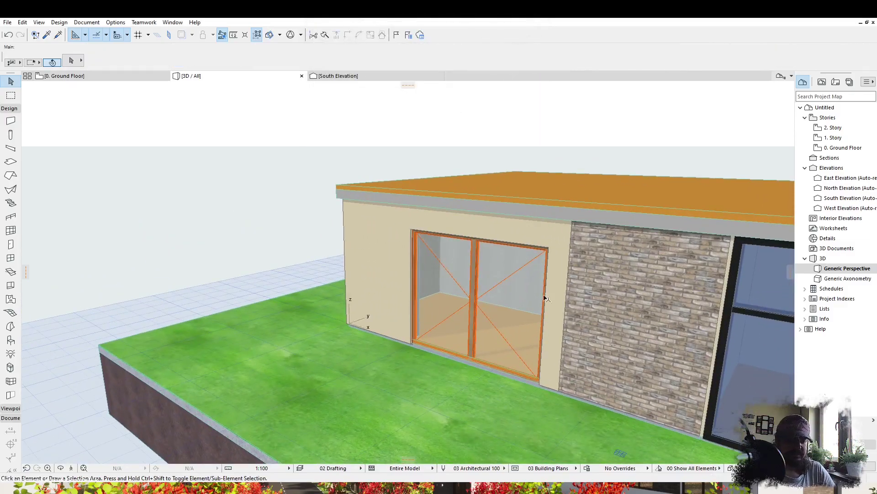
scroll(591, 307, "up", 1)
scroll(590, 301, "down", 3)
scroll(574, 290, "up", 4)
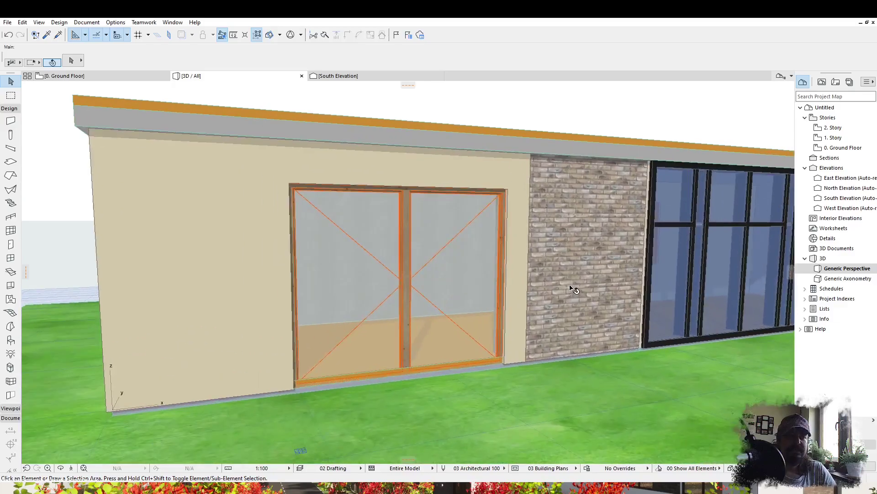
scroll(573, 286, "down", 3)
scroll(572, 285, "down", 4)
scroll(521, 296, "up", 1)
scroll(495, 313, "up", 5)
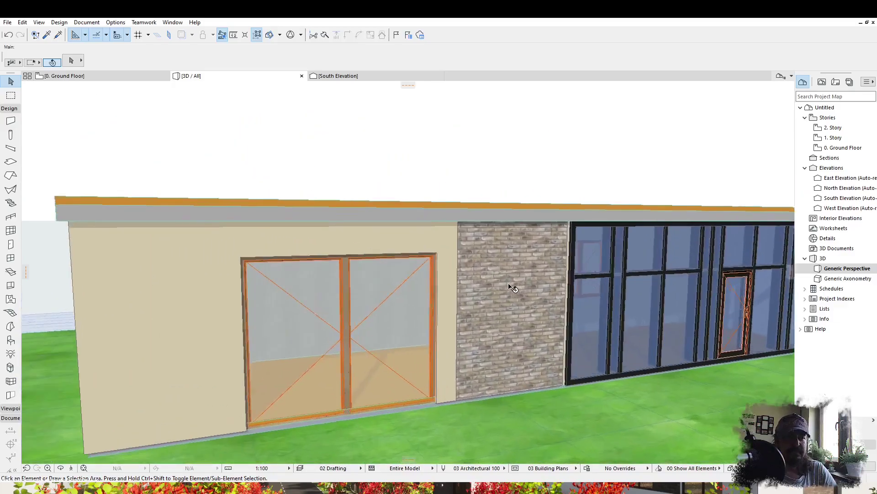
- Create the building material "vandersanden" in the External folder as a duplicate of "trawa 3d na podjazd"
left_click(112, 23)
mouse_move(174, 34)
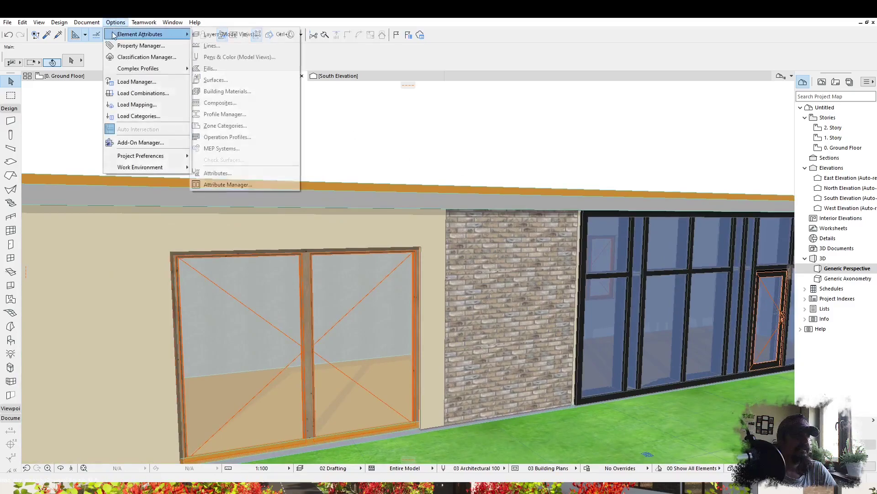
left_click(249, 90)
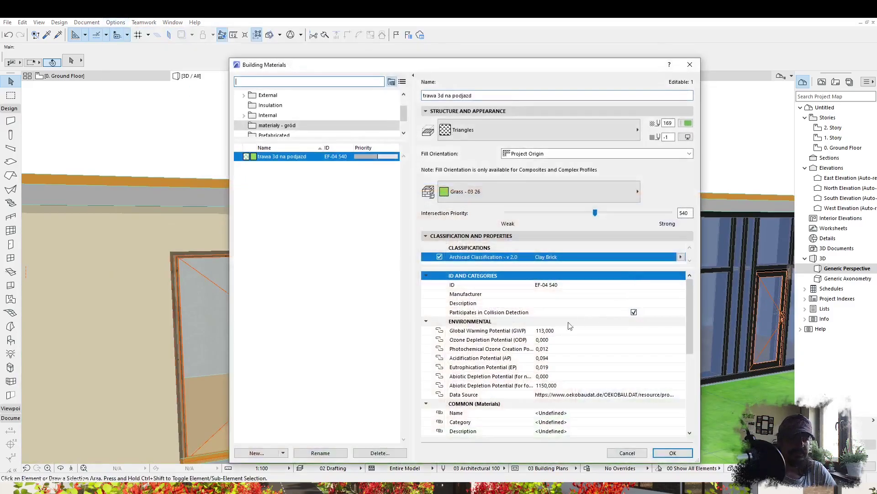
left_click(269, 95)
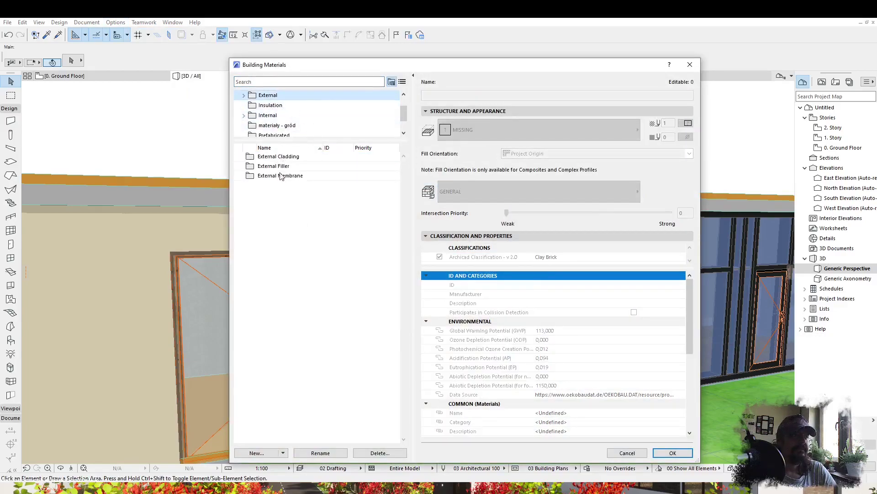
left_click(256, 453)
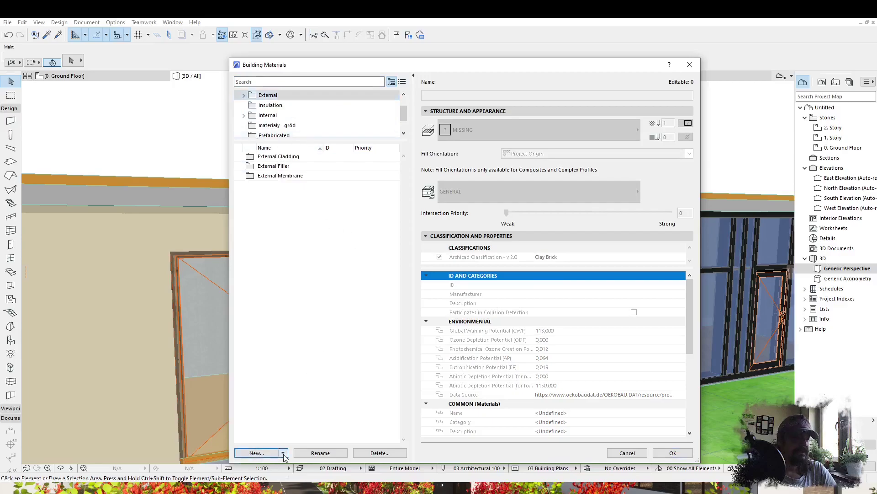
left_click(256, 464)
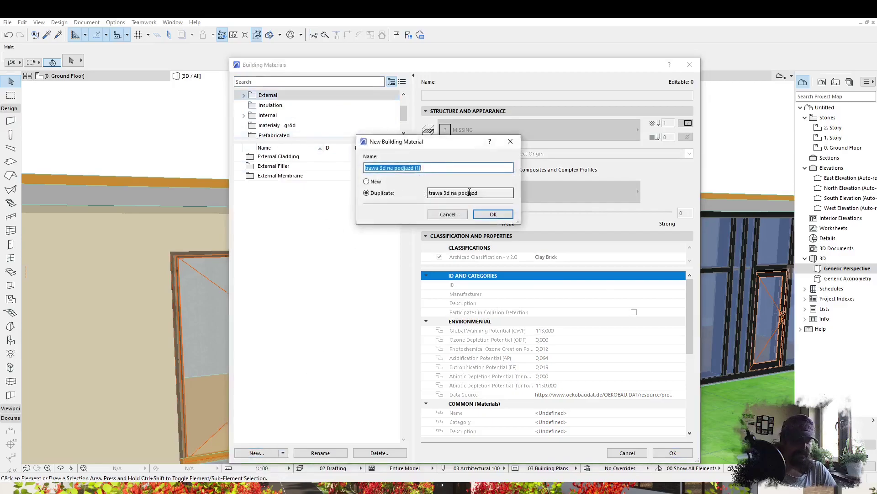
type("vandersan")
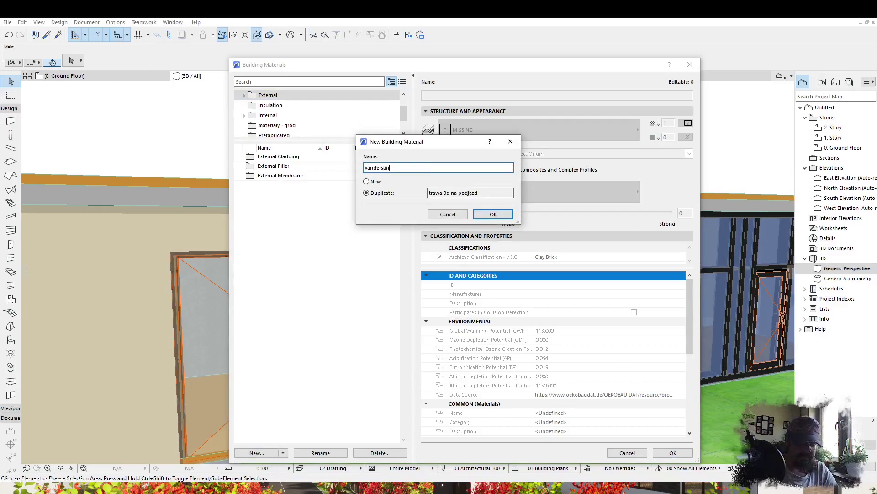
type("den")
key("Return")
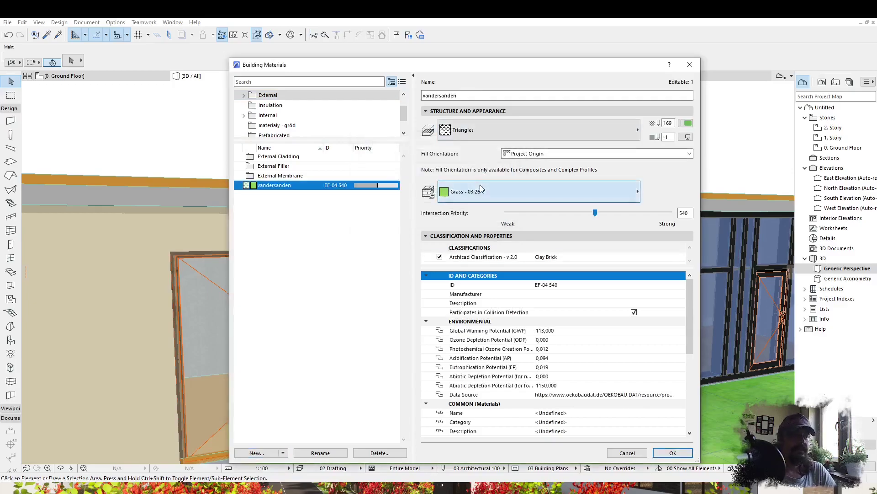
- Assign the surface "cegła vandersanden hubertus" to the vandersanden building material, keep its Triangles cut fill, and apply the changes
left_click(481, 189)
left_click(685, 296)
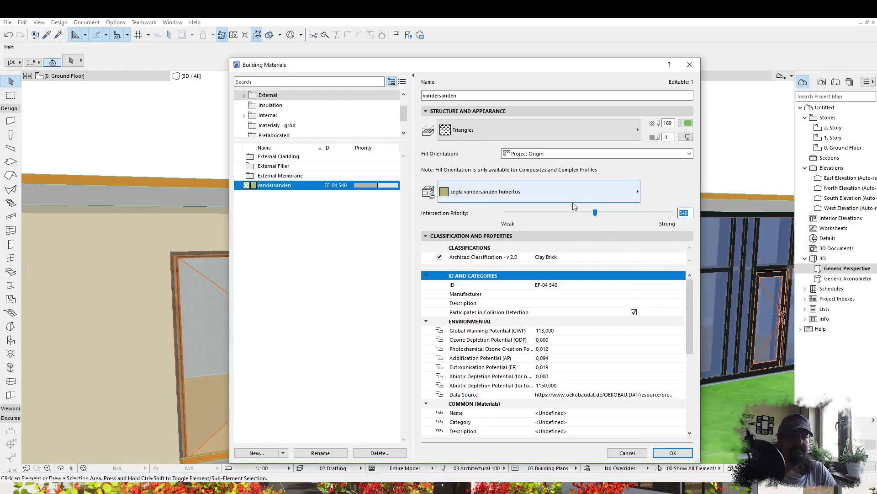
left_click(476, 134)
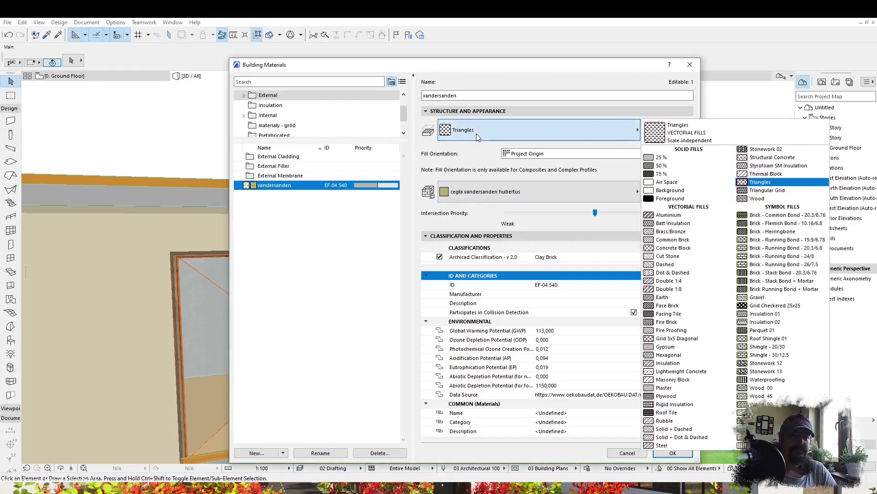
left_click(476, 134)
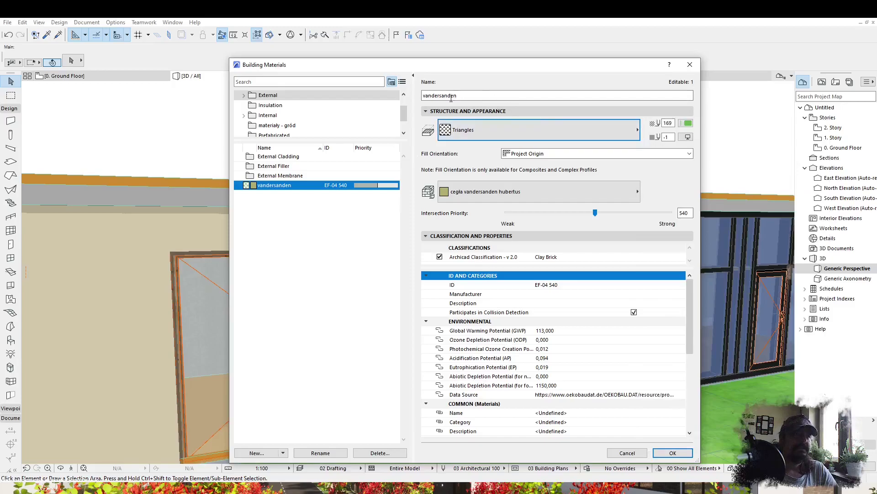
left_click(672, 453)
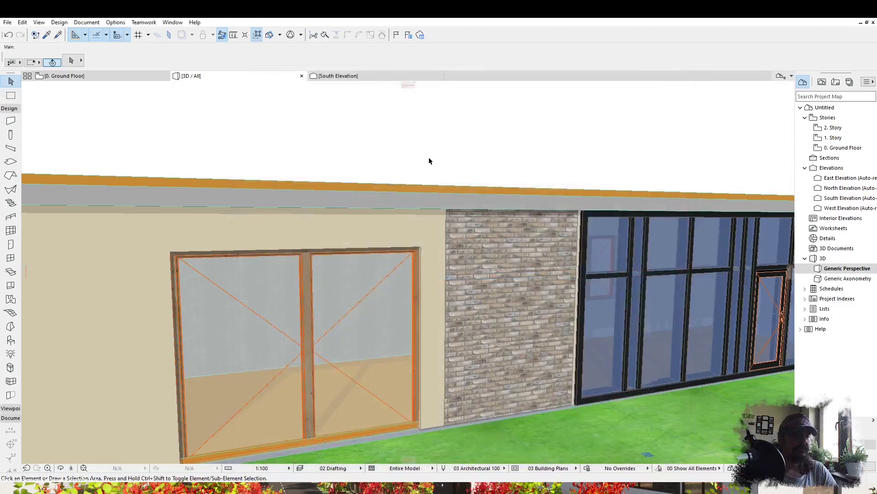
- Open the composite of the wall beside the glazed facade from the ground floor plan and duplicate it as "Generic Wall/Shell brick v"
key("F2")
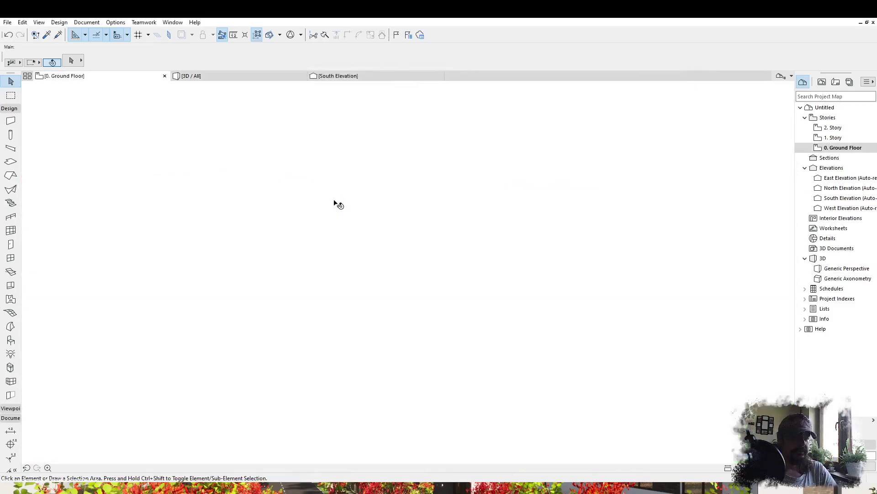
scroll(315, 296, "up", 6)
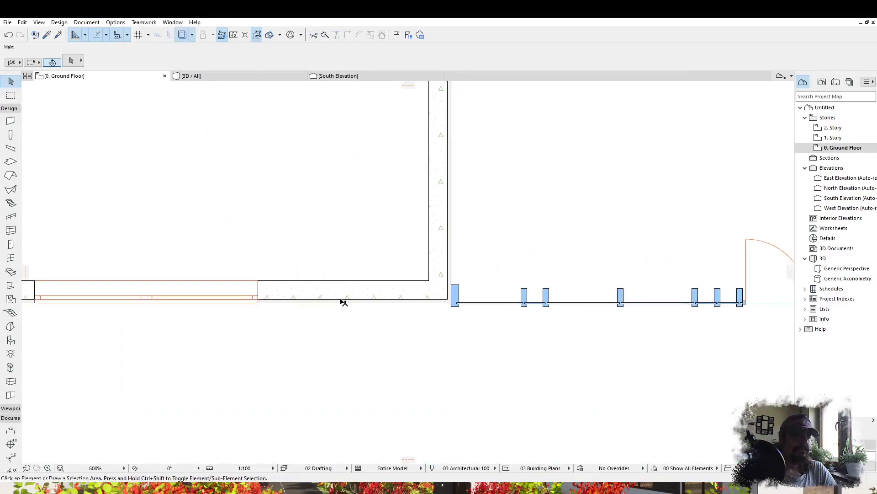
left_click(359, 300)
right_click(355, 301)
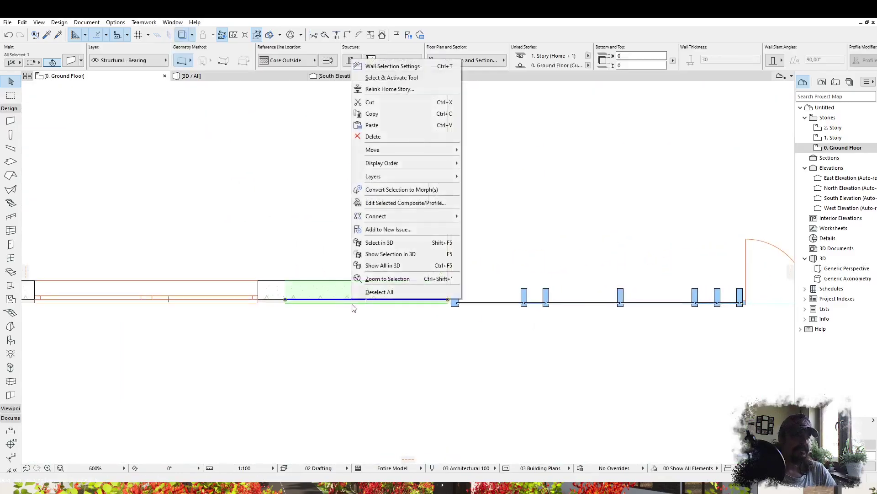
left_click(405, 202)
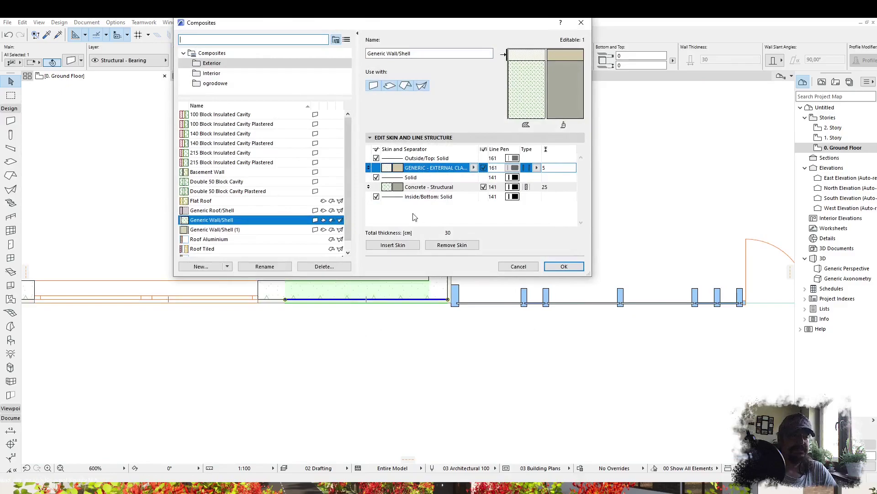
left_click(201, 266)
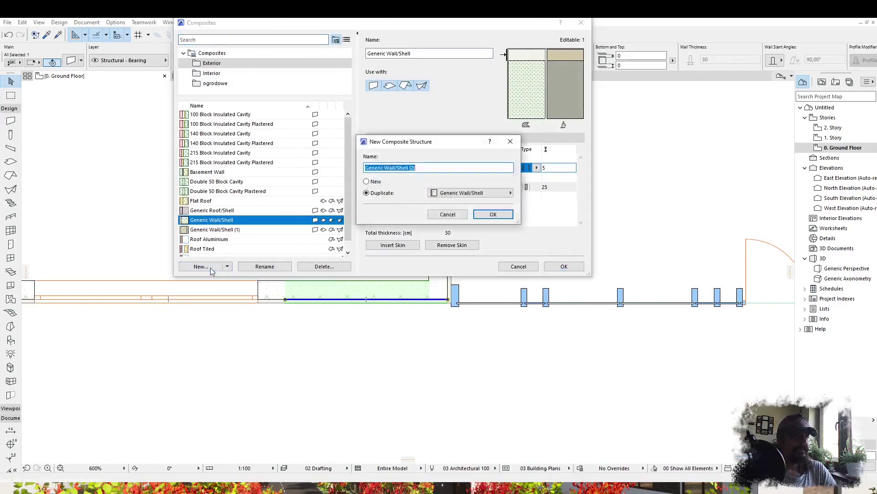
left_click(420, 168)
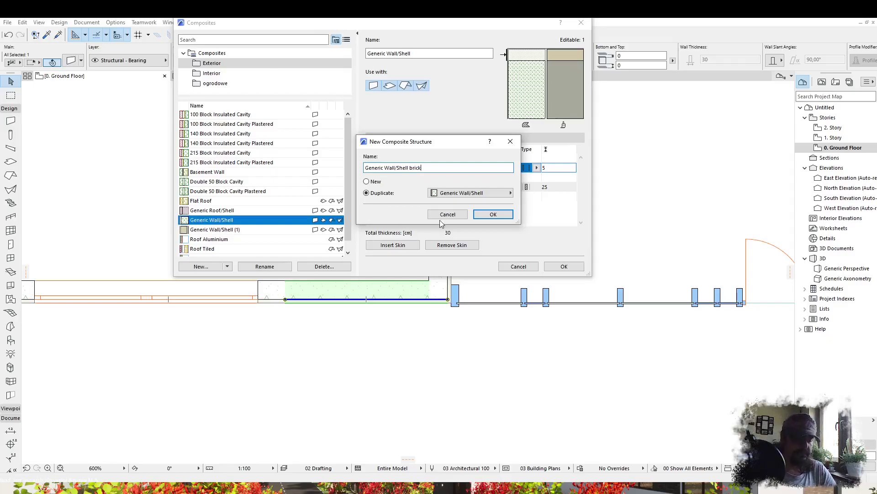
left_click(492, 215)
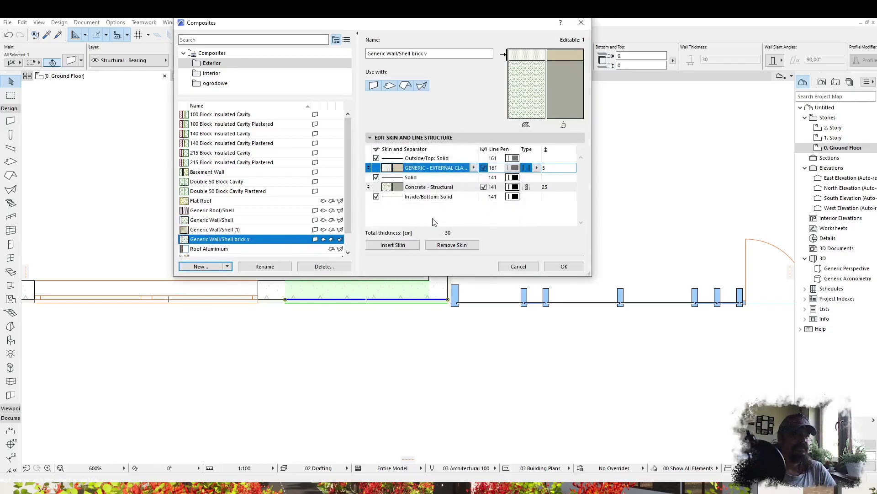
- Change the new composite's outermost skin to the vandersanden building material with a thickness of 3 cm
left_click(474, 168)
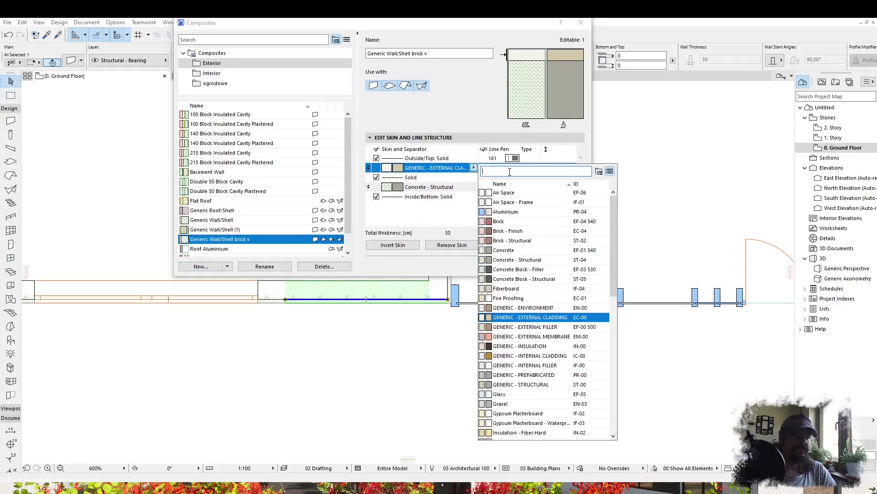
type("van")
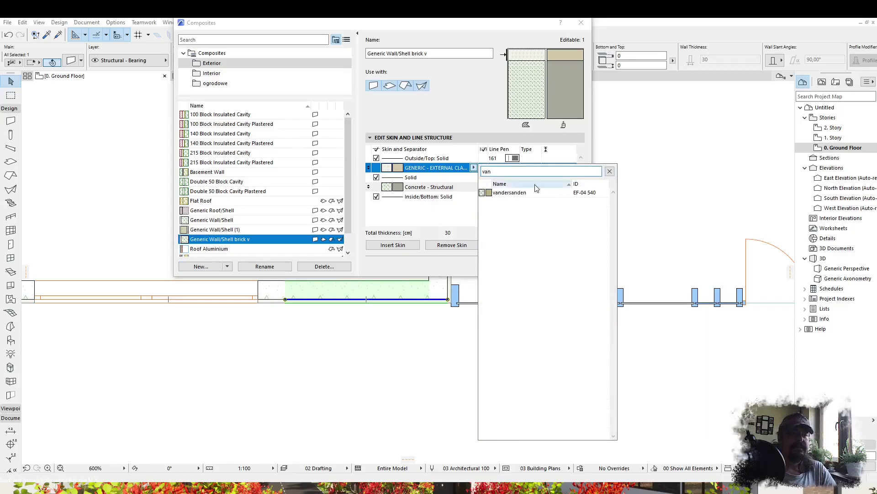
left_click(510, 192)
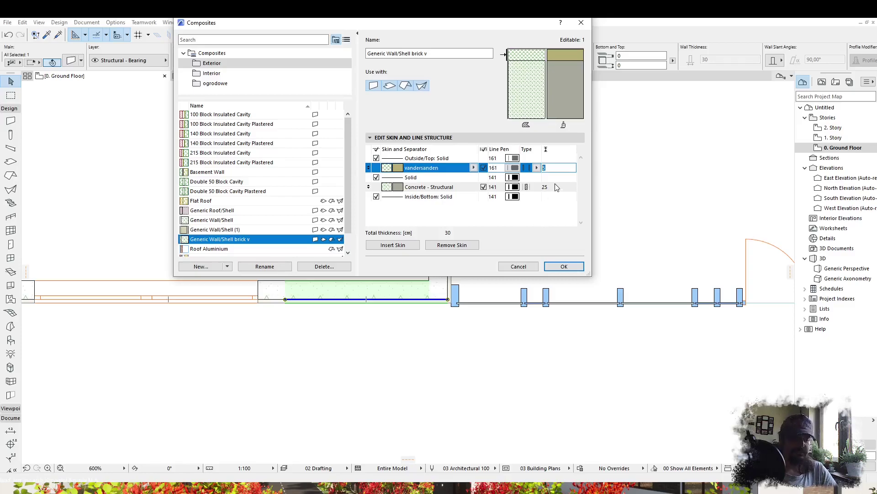
type("3")
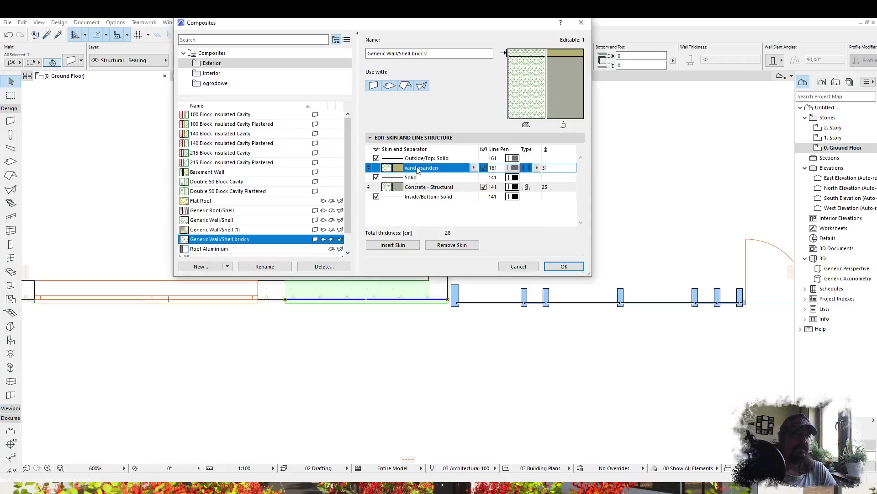
- Insert another skin between the outer vandersanden skin and the structural concrete, and select it
left_click(408, 247)
left_click(423, 186)
left_click(483, 186)
left_click(475, 187)
key("Escape")
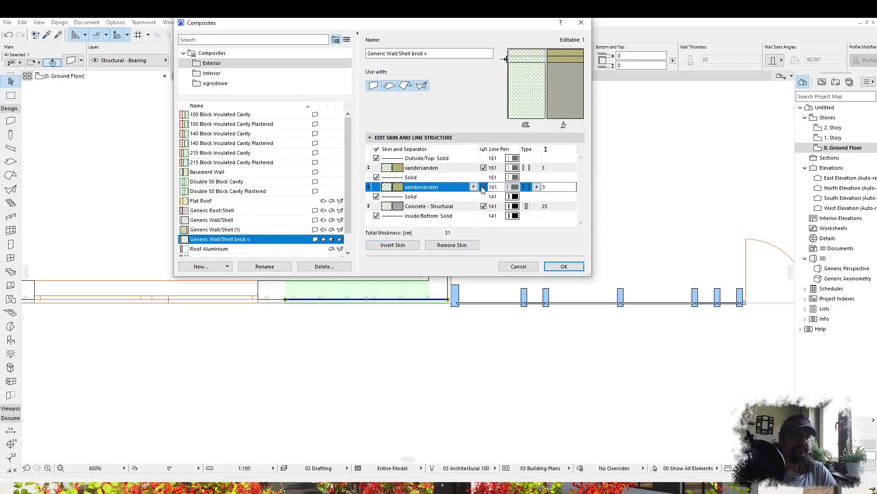
- Browse the External Cladding and External Filler building materials for the inserted skin
left_click(474, 186)
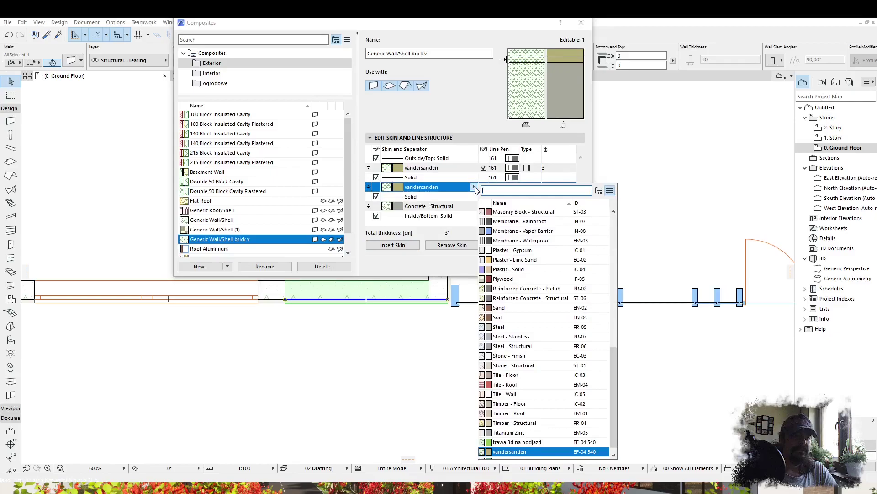
left_click(599, 190)
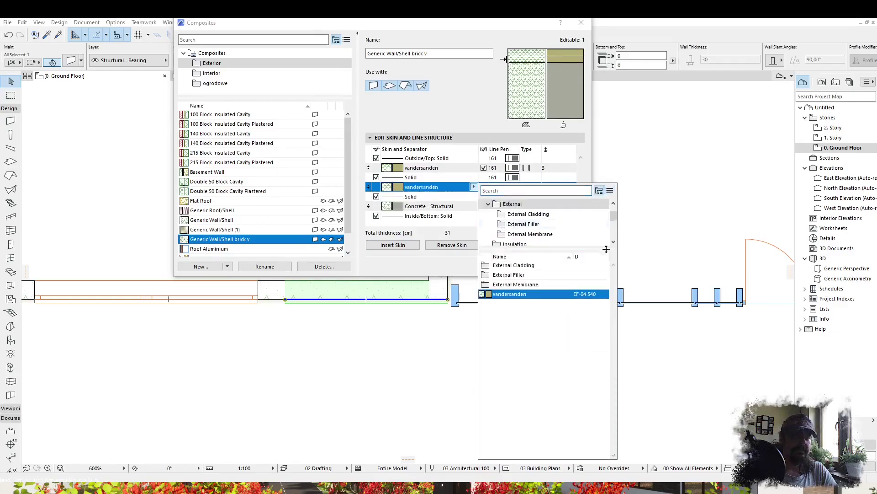
double_click(494, 267)
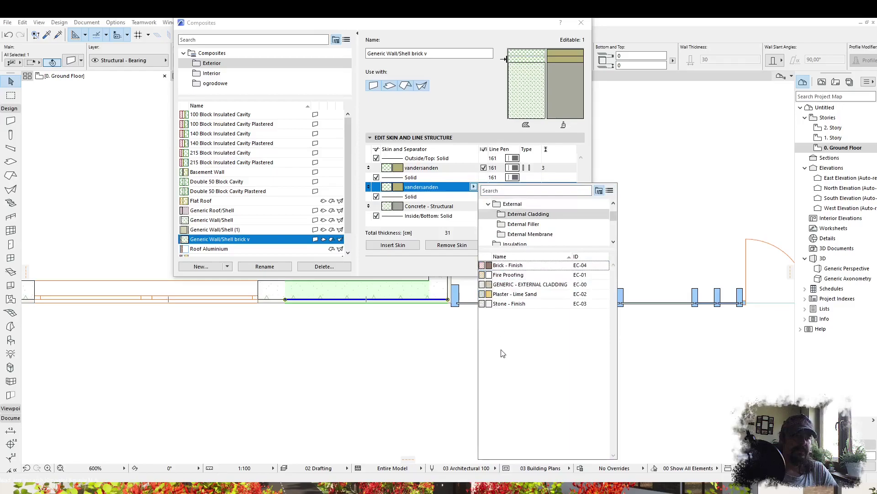
left_click(522, 224)
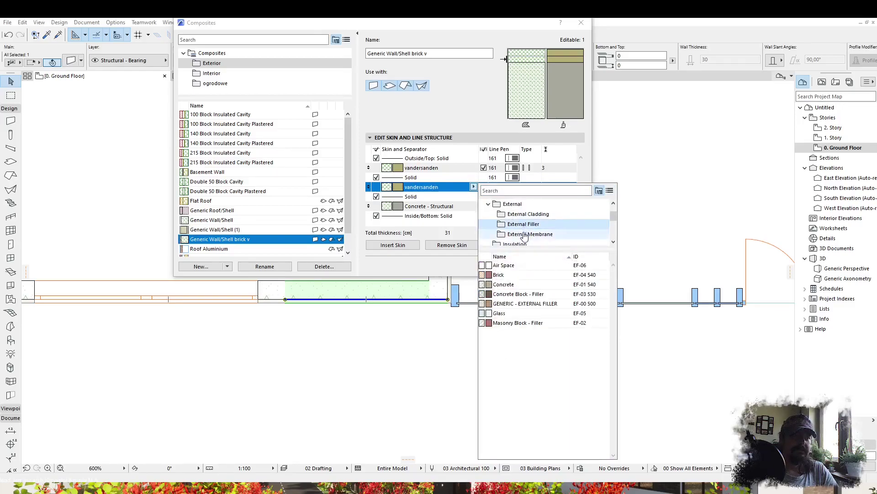